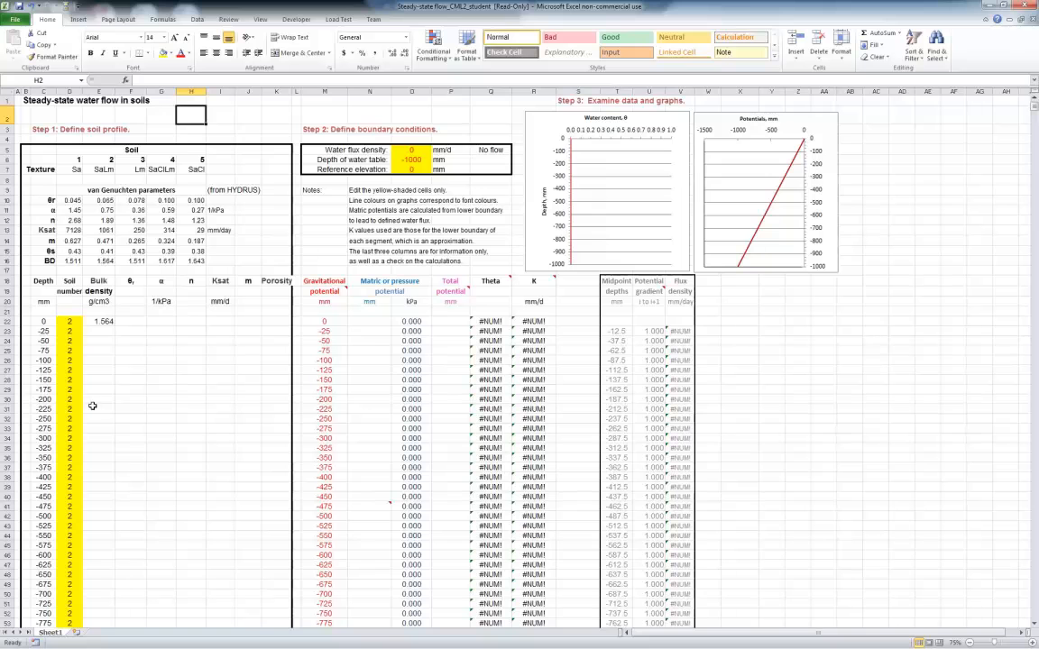
Review the soil profile's depth column from row 22 to 62 and the soil numbers assigned in the yellow cells
{"action": "scroll", "coordinate": [117, 397], "scroll_direction": "down", "scroll_amount": 3}
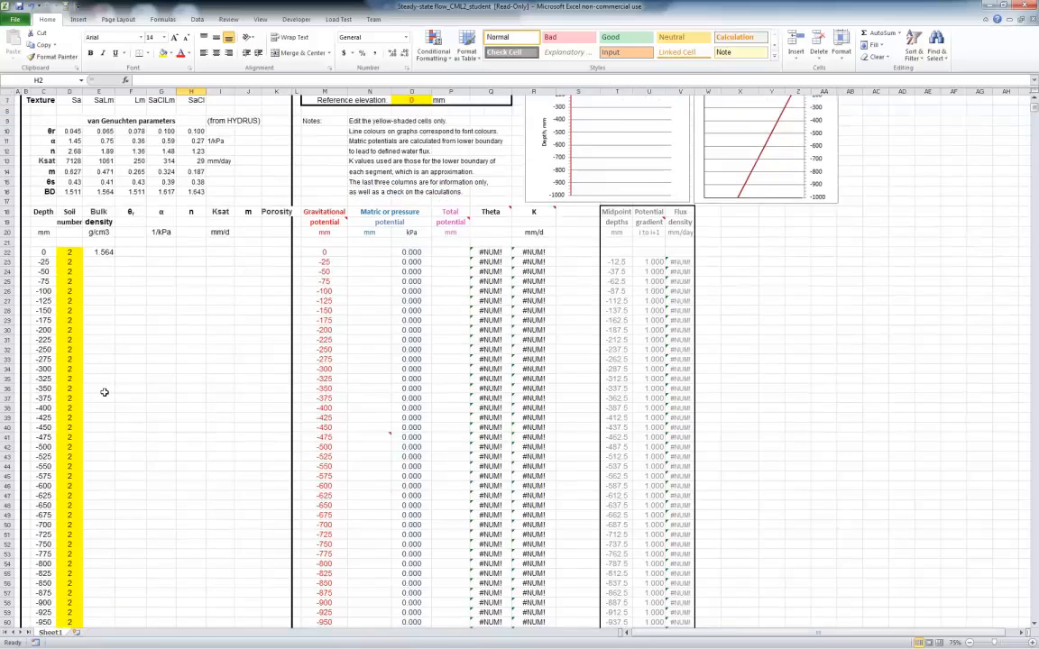
{"action": "left_click", "coordinate": [39, 222]}
{"action": "left_click_drag", "start_coordinate": [41, 224], "coordinate": [42, 593]}
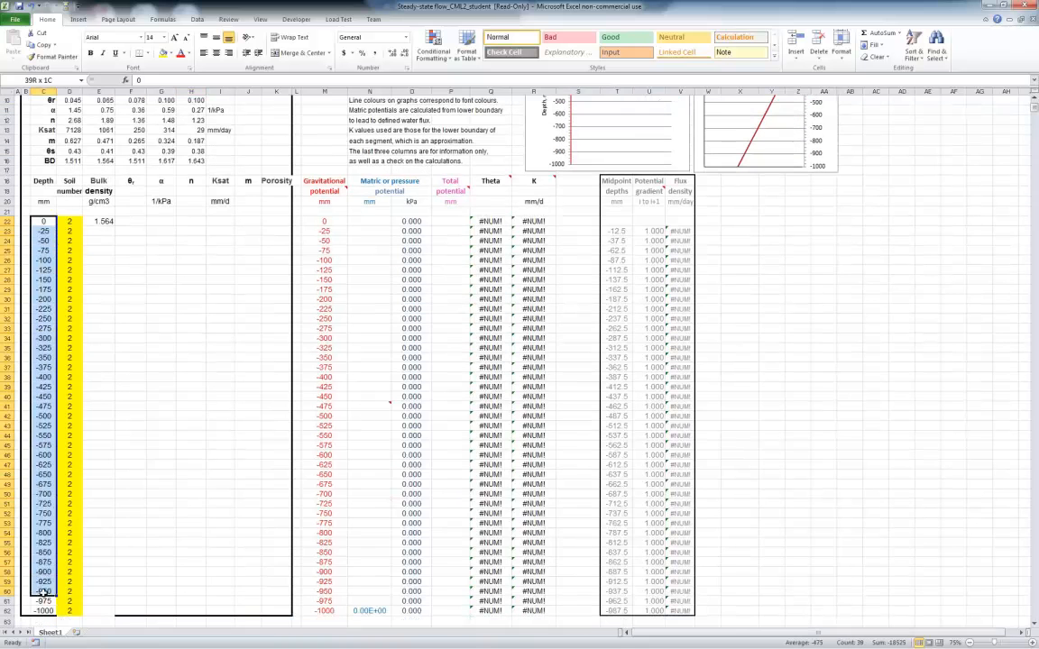
{"action": "left_click", "coordinate": [42, 611]}
{"action": "left_click_drag", "start_coordinate": [42, 222], "coordinate": [39, 610]}
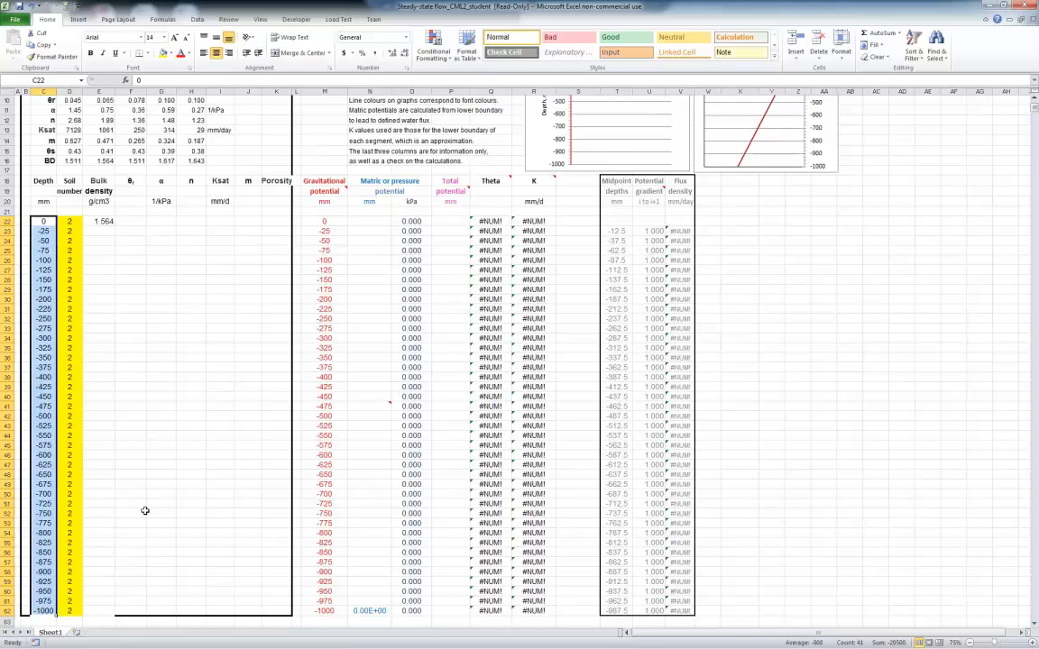
{"action": "scroll", "coordinate": [144, 510], "scroll_direction": "up", "scroll_amount": 3}
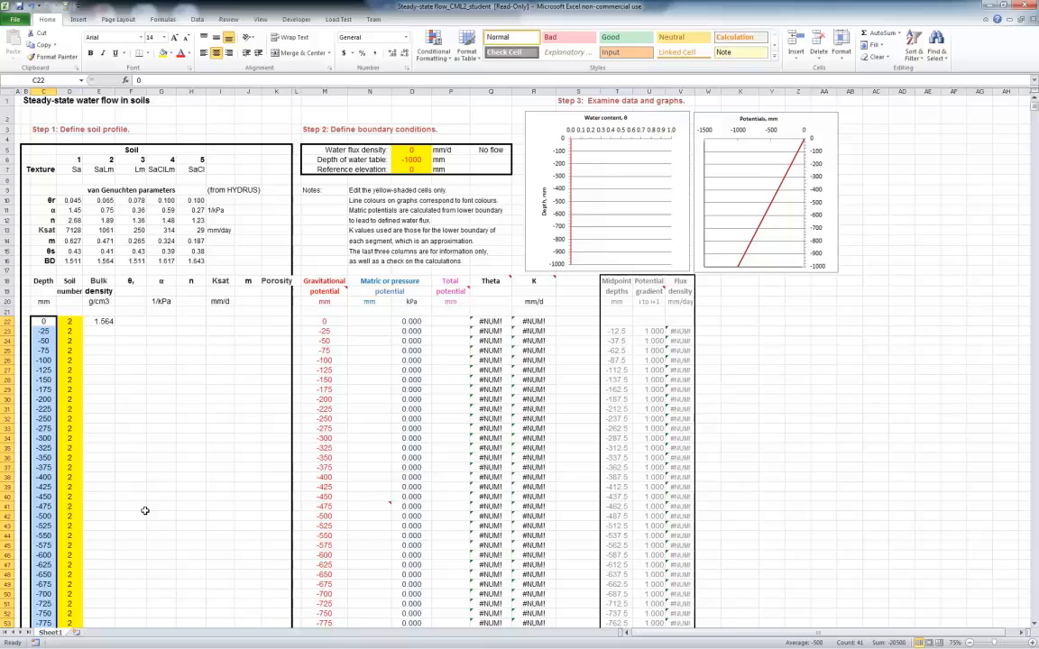
{"action": "left_click", "coordinate": [72, 321]}
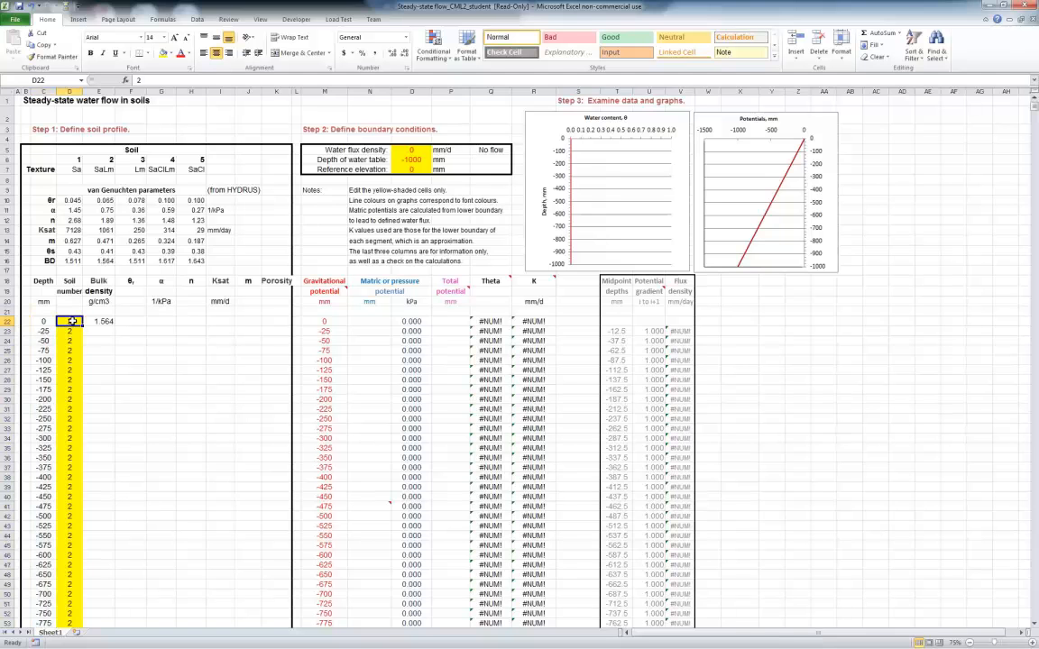
{"action": "left_click_drag", "start_coordinate": [68, 321], "coordinate": [64, 440]}
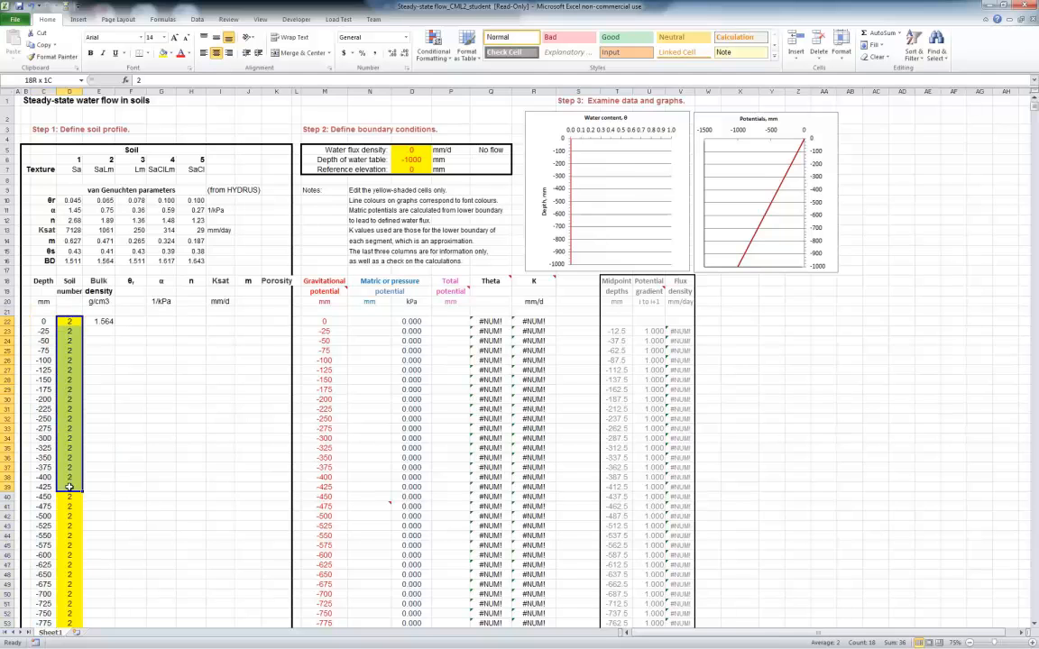
{"action": "left_click", "coordinate": [99, 350]}
Review the five soil numbers and their texture classes at the head of the soil table
{"action": "left_click_drag", "start_coordinate": [77, 160], "coordinate": [194, 160]}
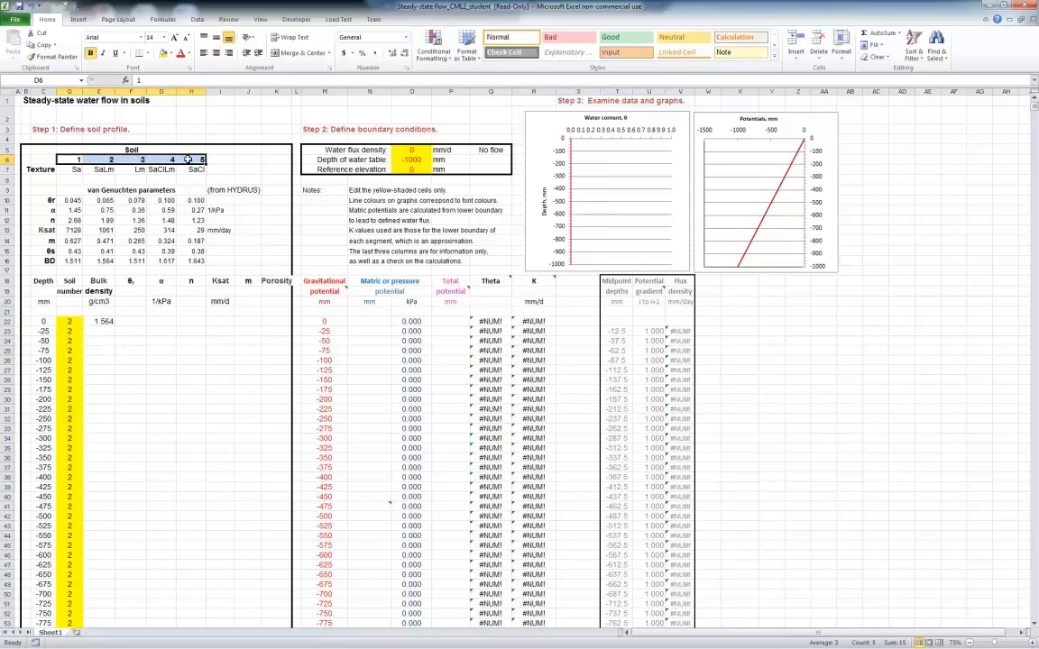
{"action": "left_click", "coordinate": [102, 168]}
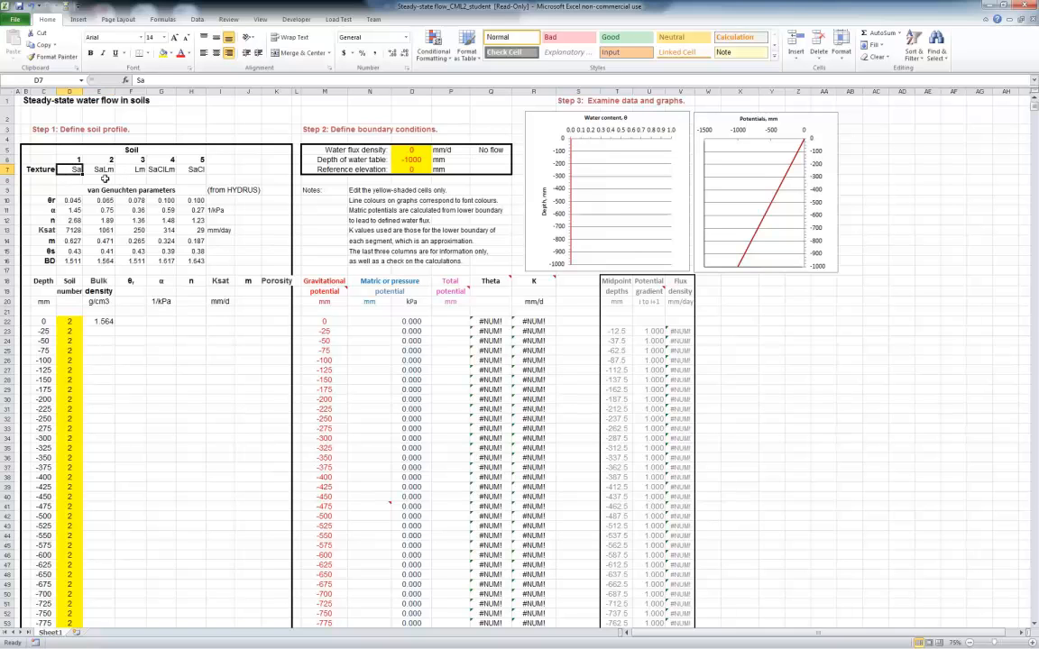
{"action": "left_click", "coordinate": [138, 168]}
{"action": "left_click", "coordinate": [160, 170]}
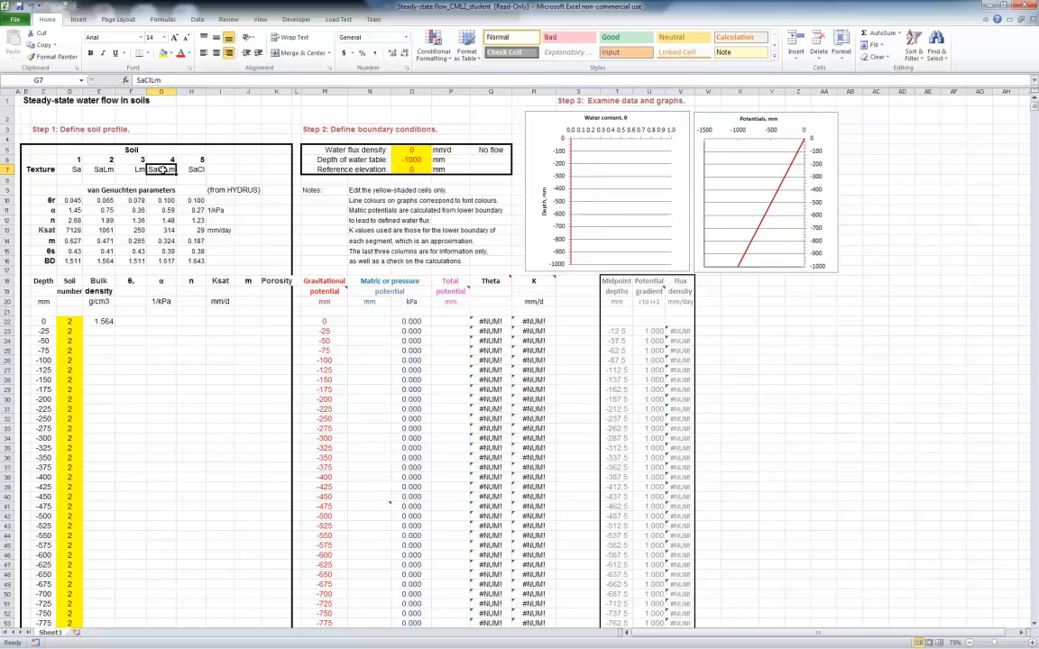
{"action": "left_click", "coordinate": [197, 169]}
{"action": "left_click", "coordinate": [239, 170]}
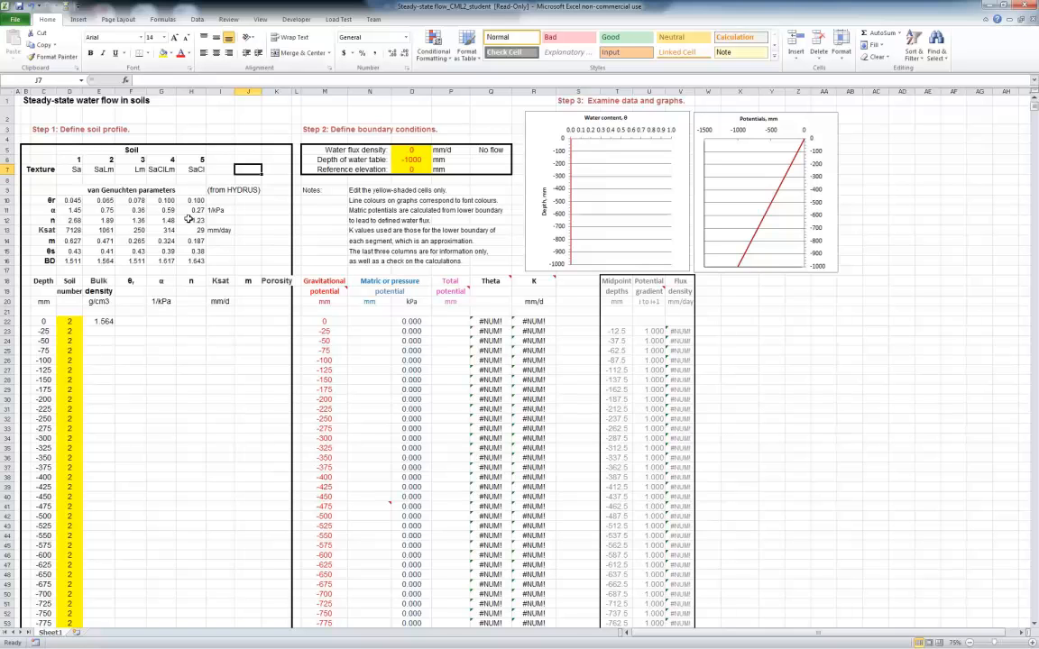
Examine the van Genuchten parameter block for the five soils, from θr through BD, and its HYDRUS source note
{"action": "left_click_drag", "start_coordinate": [194, 199], "coordinate": [74, 261]}
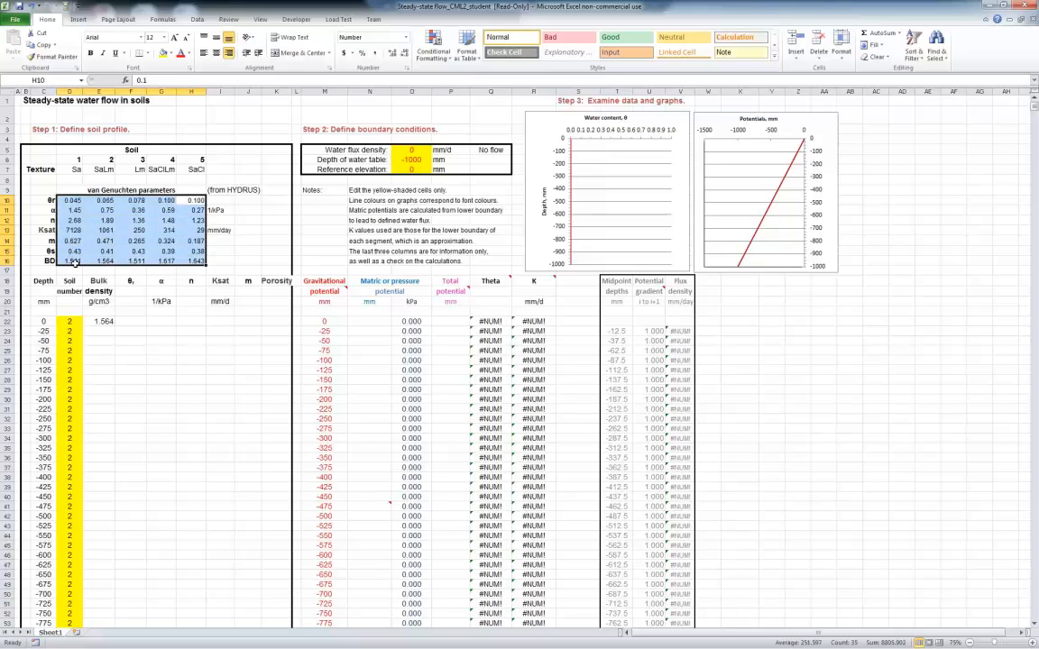
{"action": "left_click", "coordinate": [191, 190]}
{"action": "left_click", "coordinate": [238, 190]}
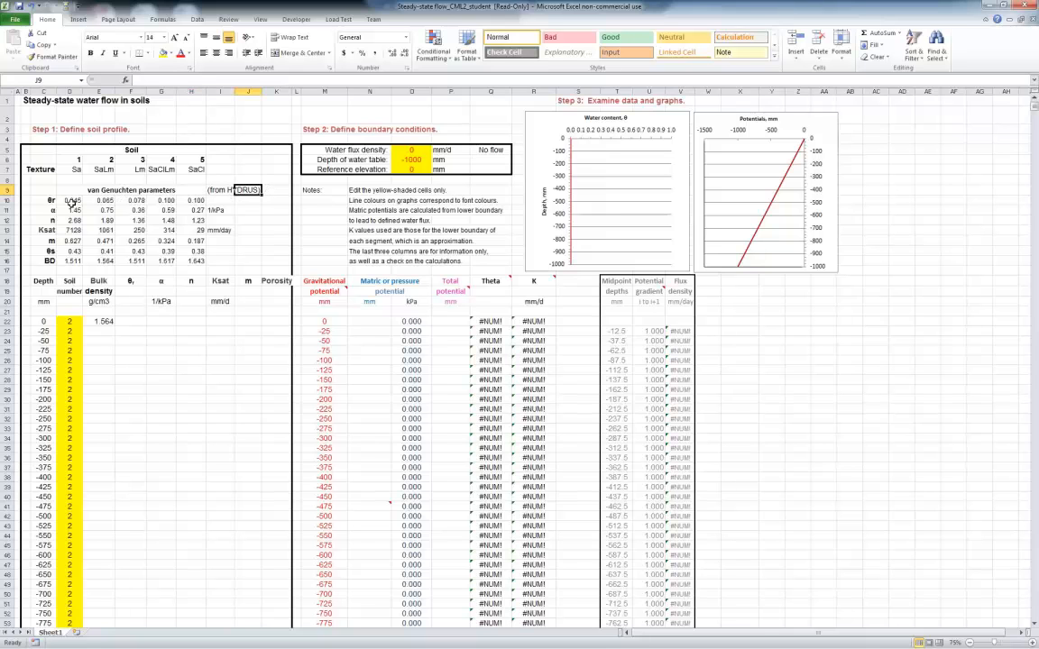
{"action": "left_click_drag", "start_coordinate": [68, 199], "coordinate": [187, 259]}
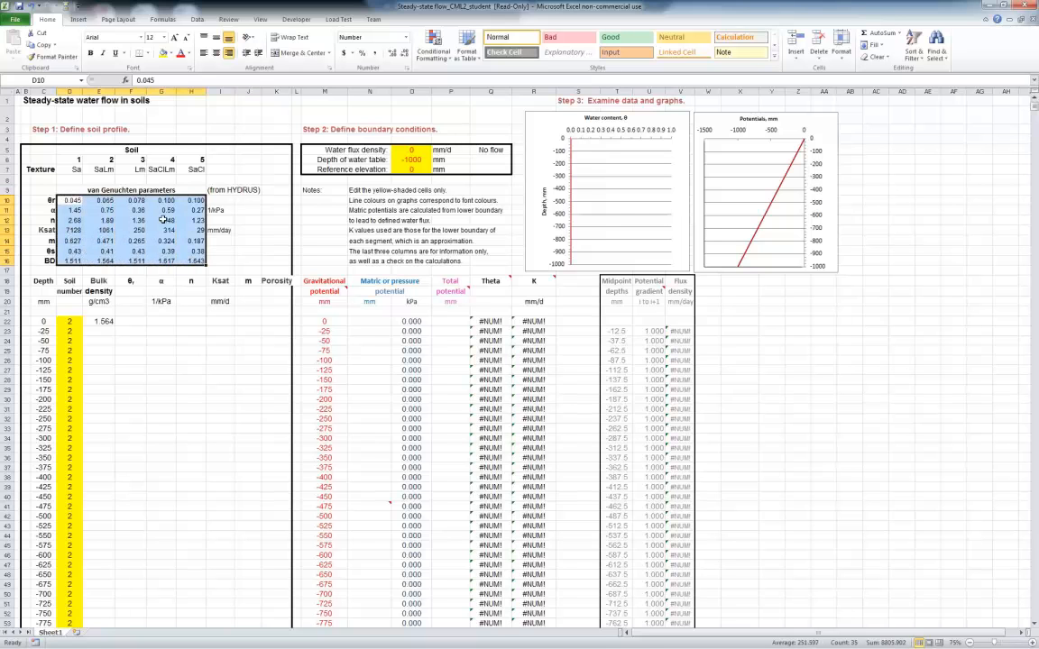
Inspect the water content graph and the Theta and K formulas in row 22
{"action": "left_click", "coordinate": [656, 196]}
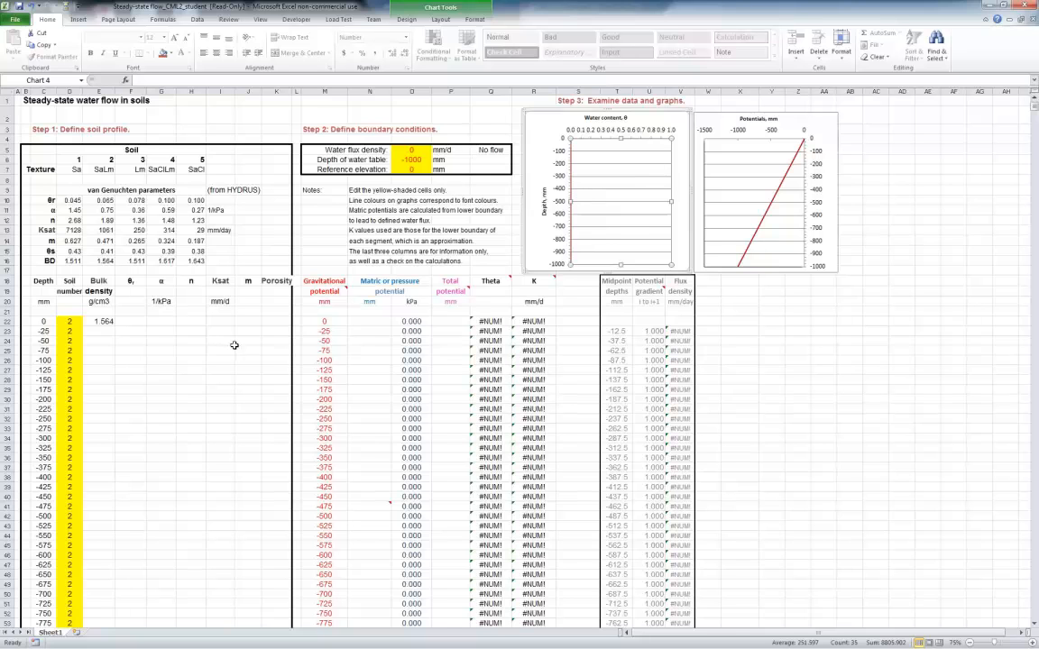
{"action": "left_click", "coordinate": [490, 321]}
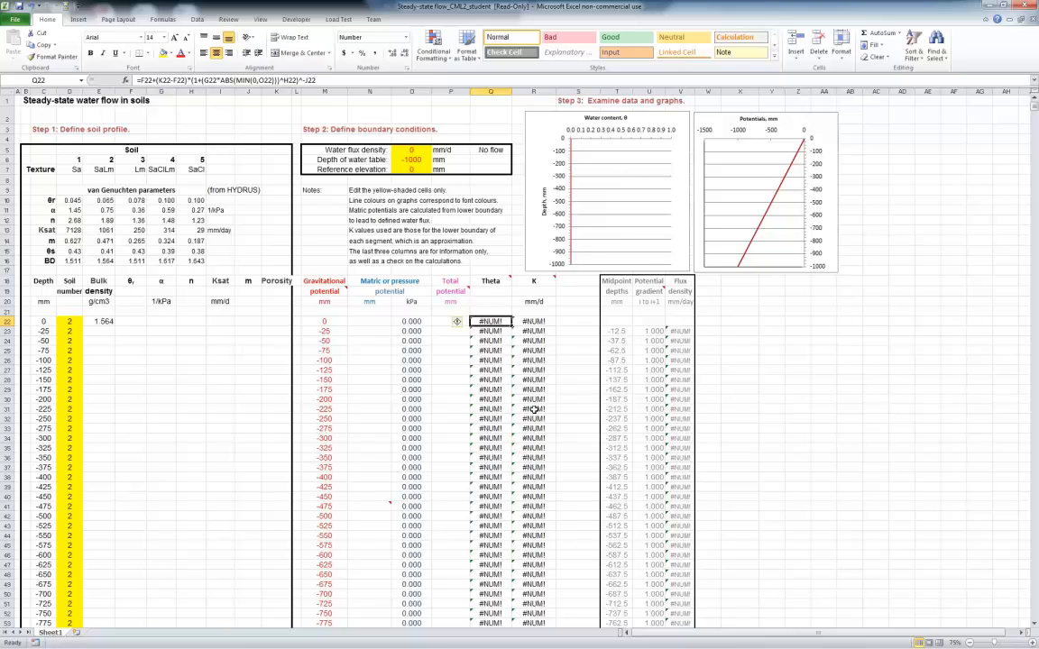
{"action": "left_click", "coordinate": [535, 321]}
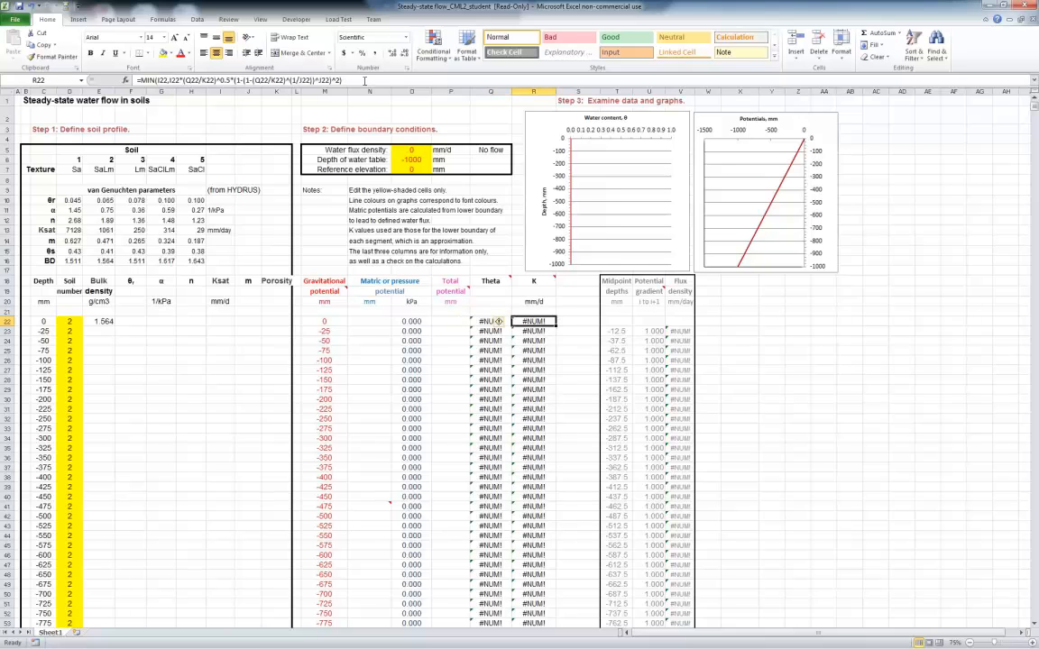
Consult the CML2 handout in Adobe Reader about the missing lookup functions, and return to the Excel workbook
{"action": "left_click", "coordinate": [131, 332]}
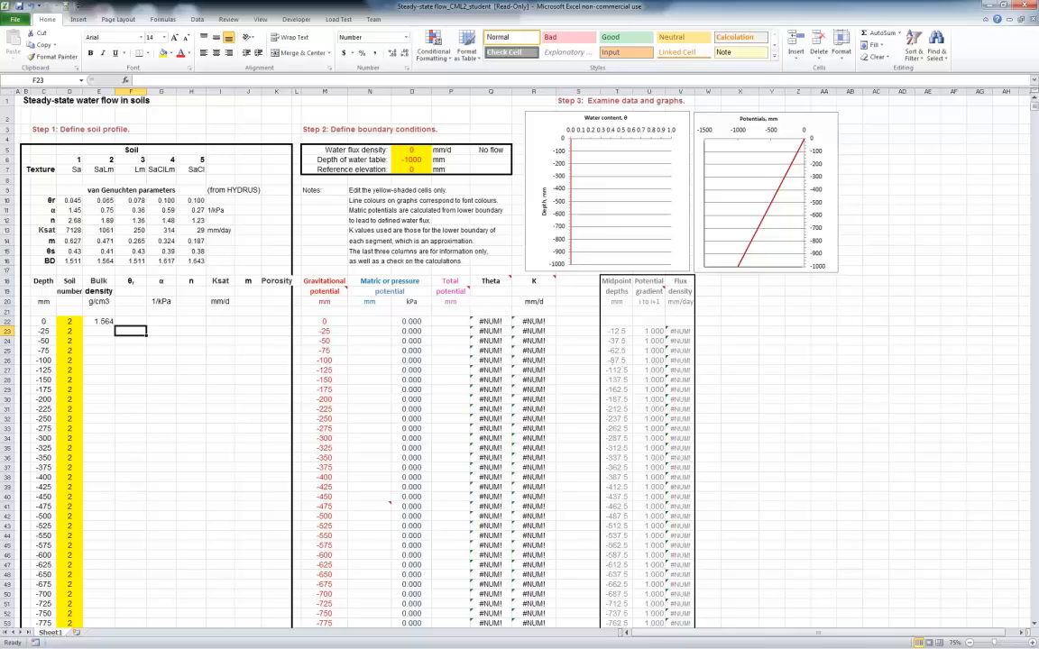
{"action": "key", "text": "alt+Tab"}
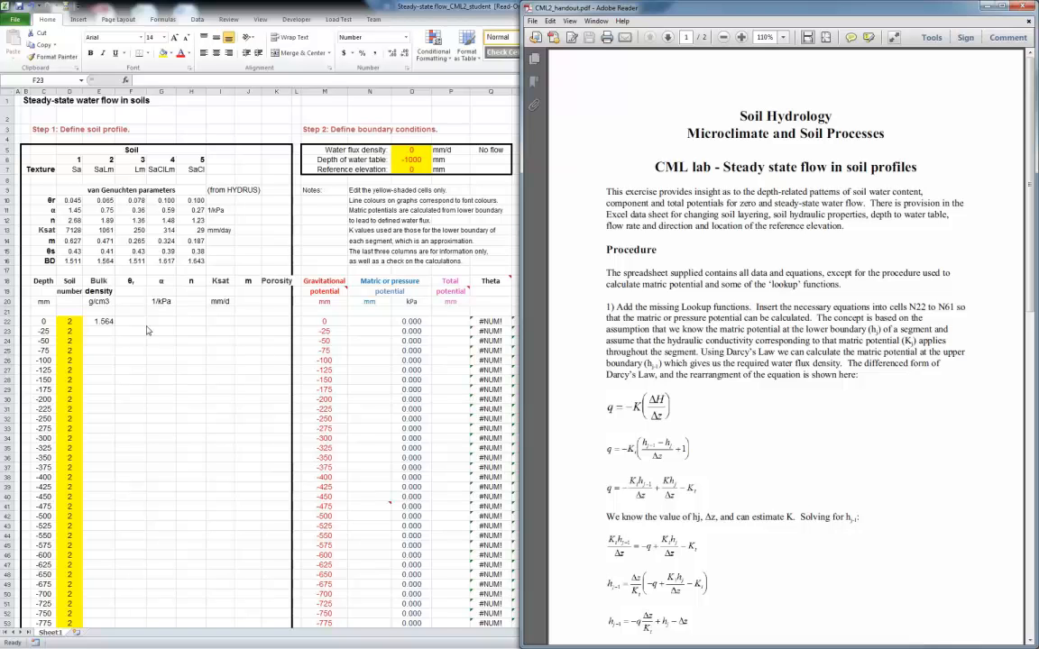
{"action": "key", "text": "alt+Tab"}
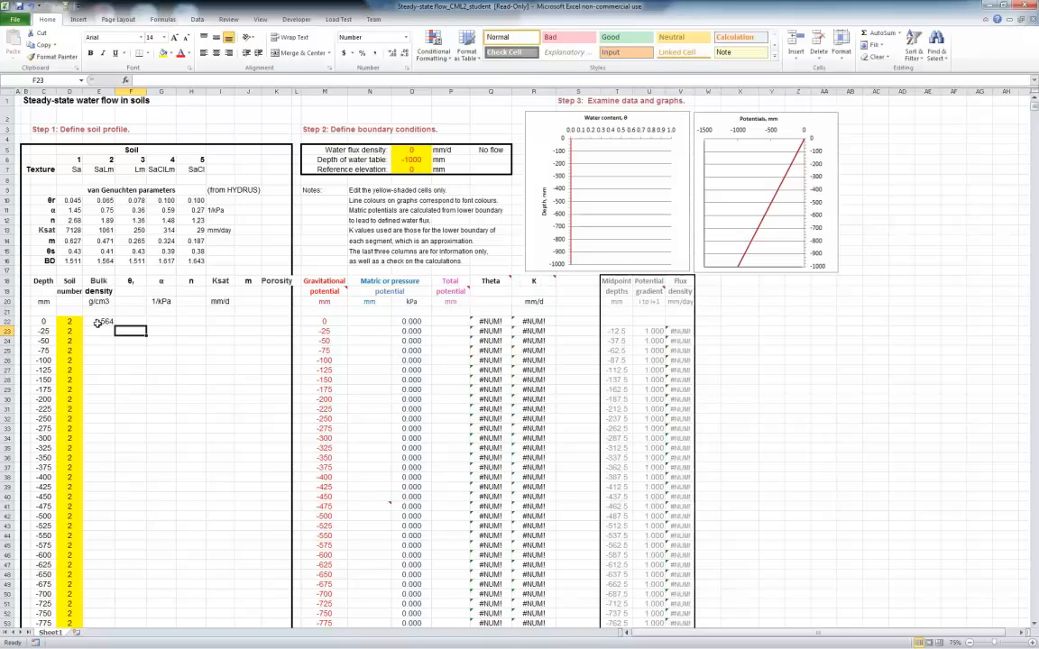
Examine the LOOKUP formula and its referenced ranges in bulk density cell E22, and compare it with soil 2's BD entry
{"action": "left_click", "coordinate": [98, 322]}
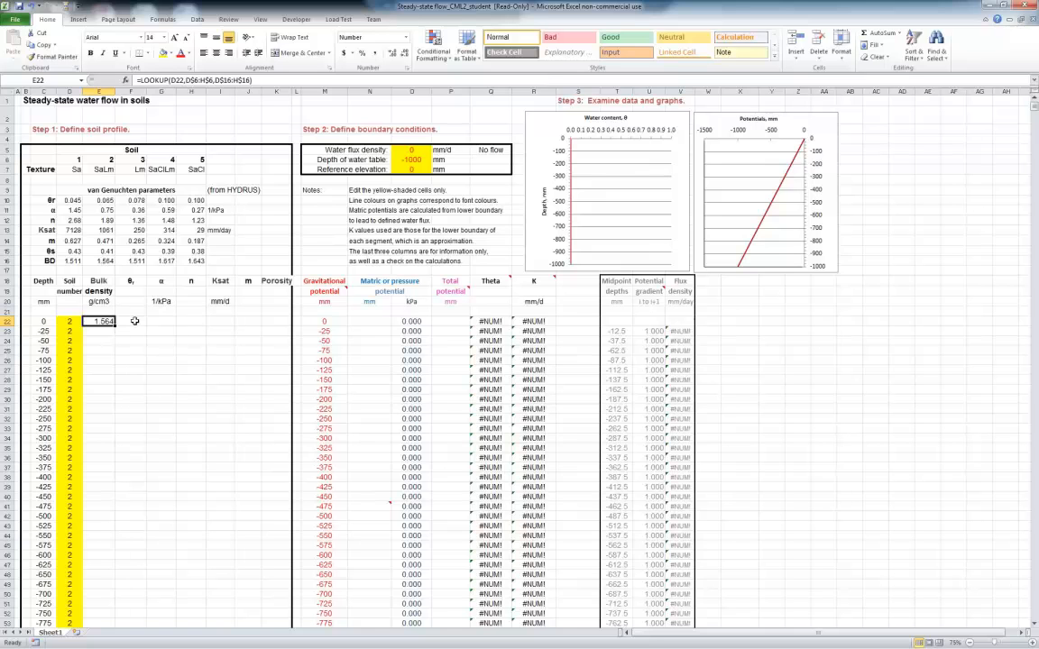
{"action": "left_click", "coordinate": [267, 80]}
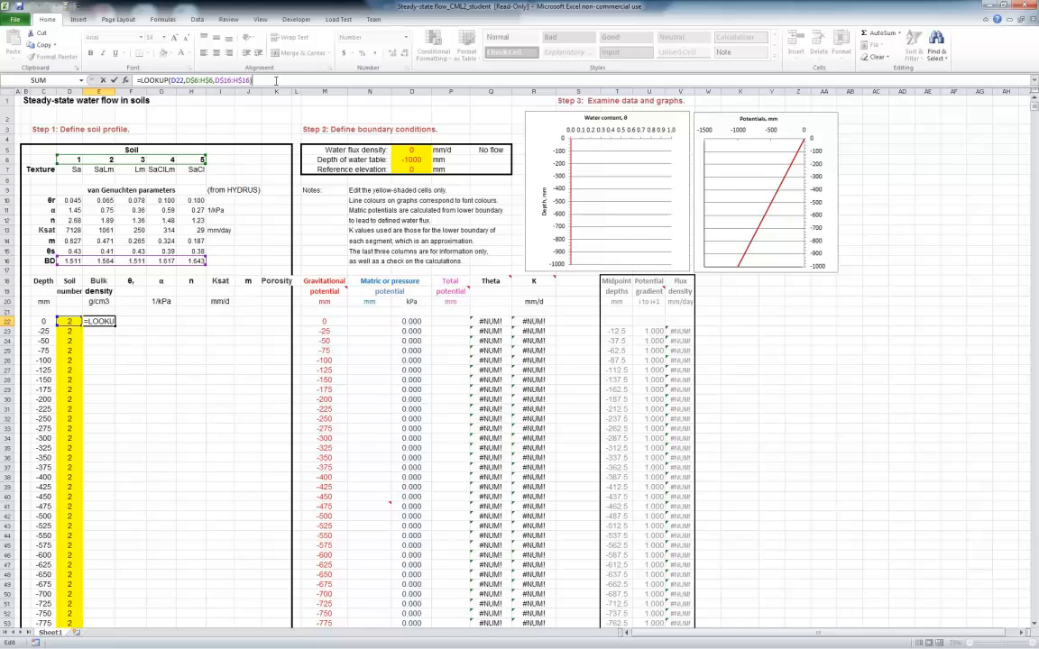
{"action": "key", "text": "Return"}
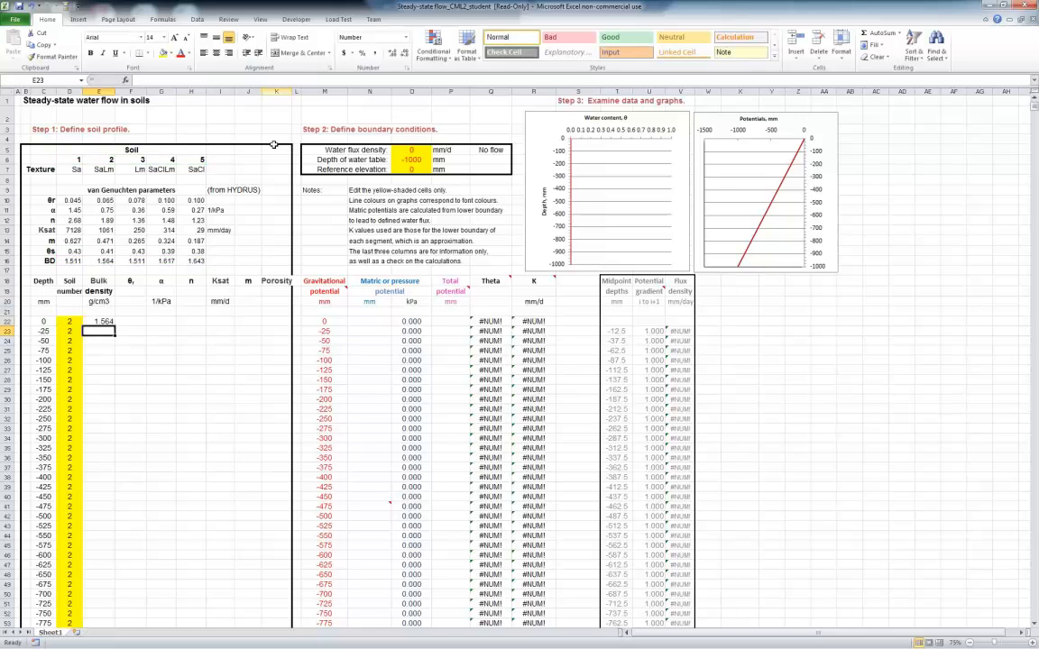
{"action": "key", "text": "Up"}
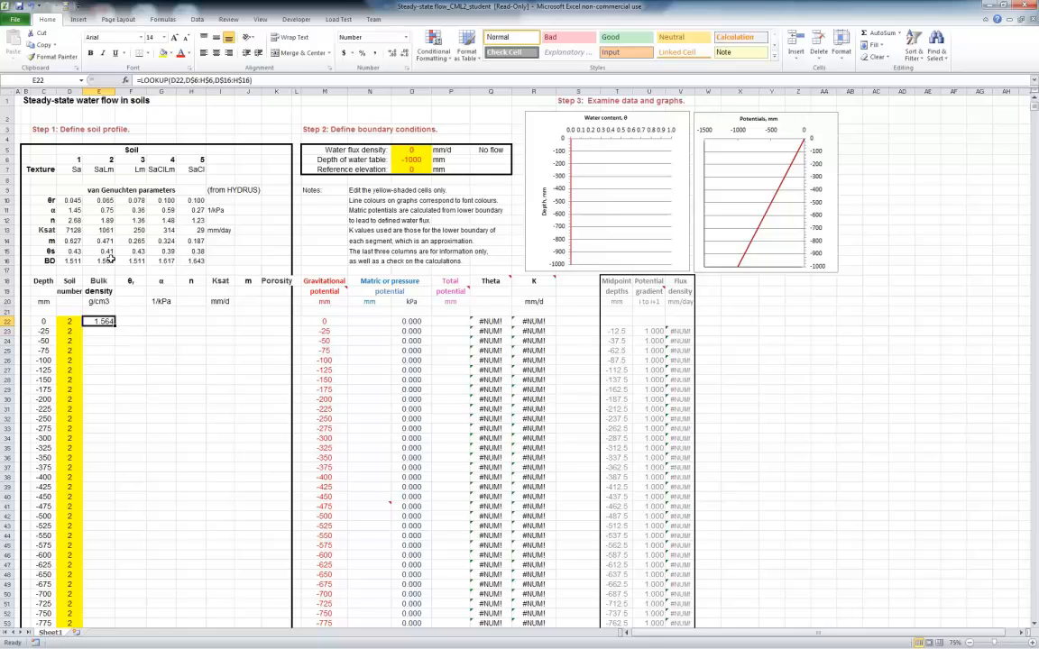
{"action": "left_click", "coordinate": [99, 261]}
Fill the bulk density LOOKUP formula from E22 down the column to the -1000 mm depth row
{"action": "left_click", "coordinate": [102, 321]}
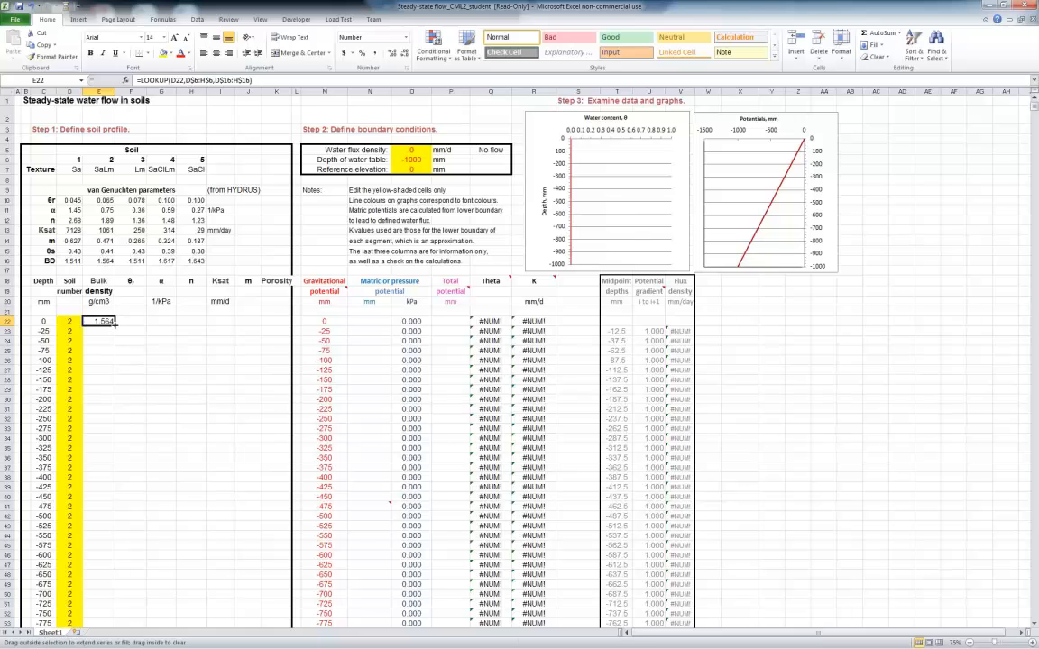
{"action": "double_click", "coordinate": [116, 325]}
{"action": "scroll", "coordinate": [153, 406], "scroll_direction": "down", "scroll_amount": 4}
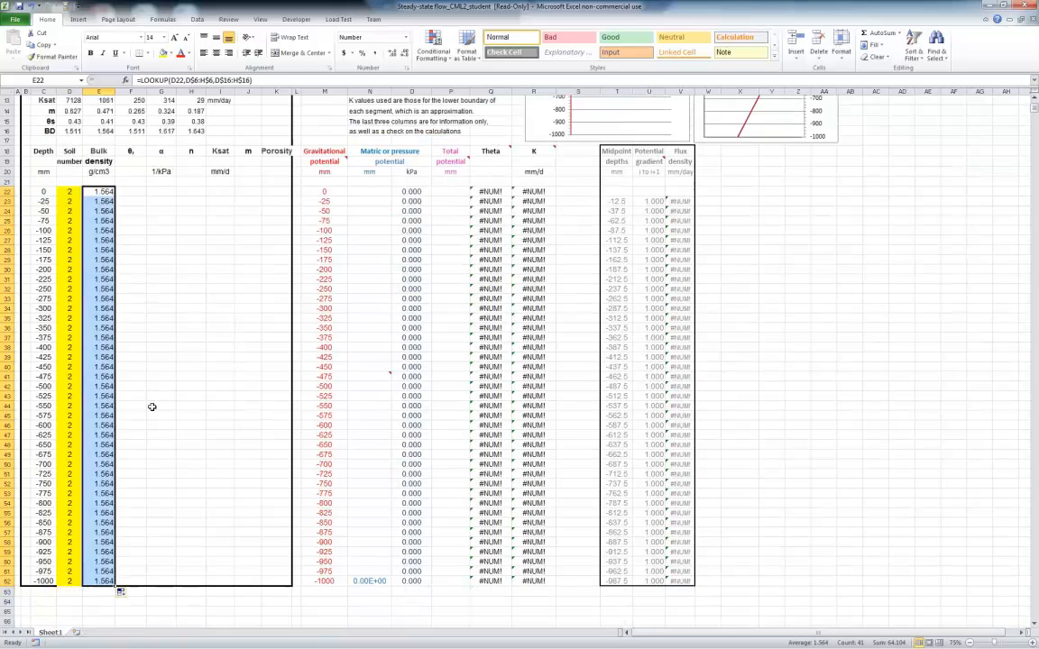
{"action": "scroll", "coordinate": [152, 406], "scroll_direction": "up", "scroll_amount": 3}
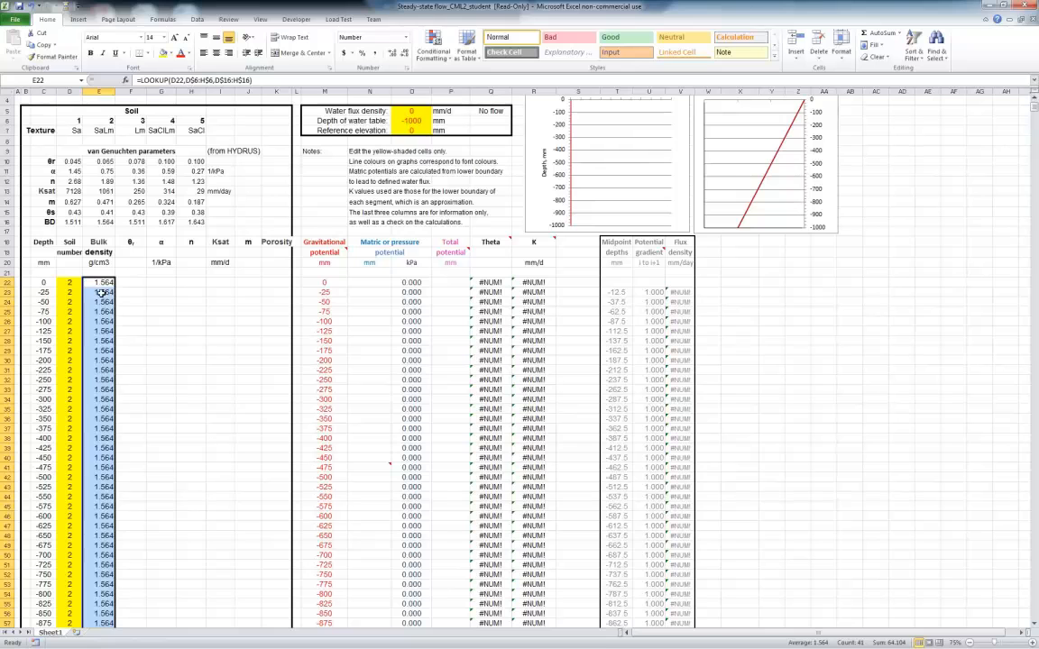
Check the relative and absolute references in the copied bulk density formulas in E23 and E24
{"action": "key", "text": "Down"}
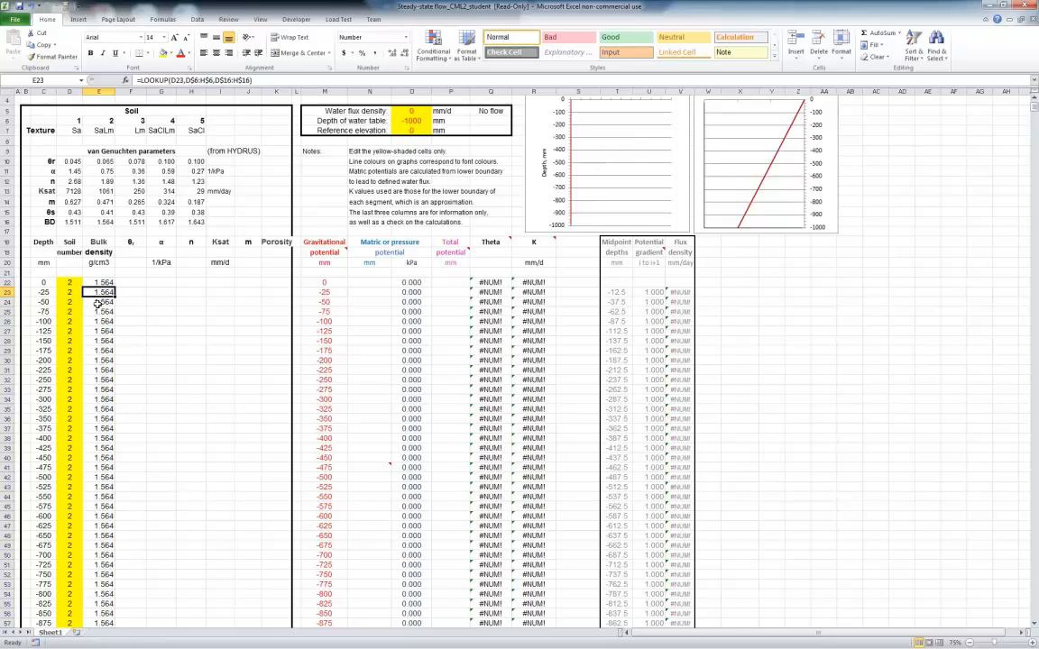
{"action": "left_click", "coordinate": [263, 80]}
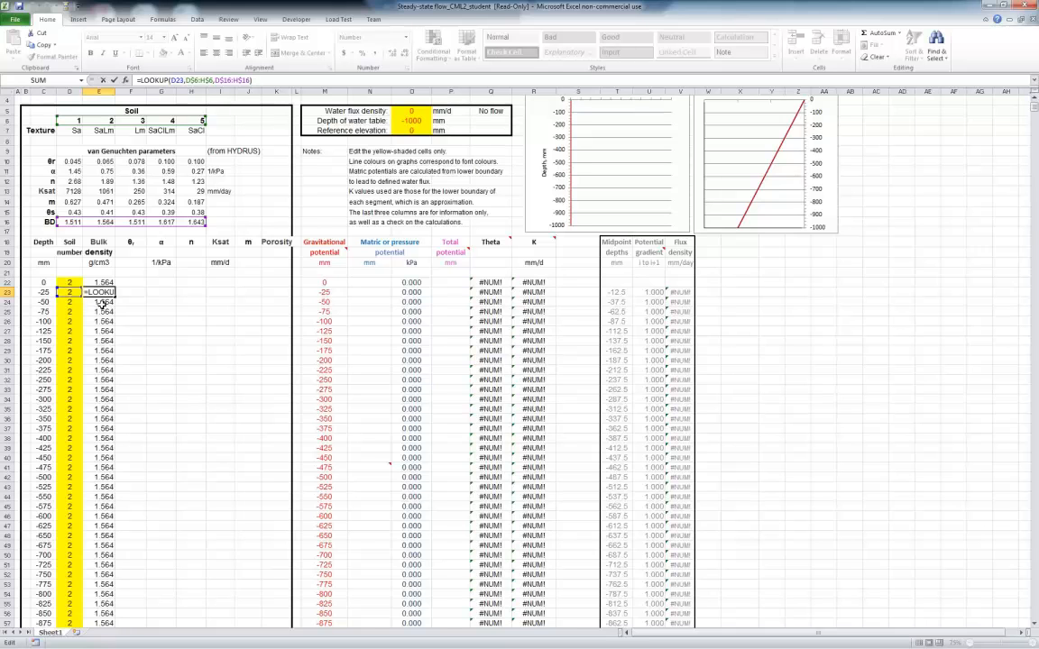
{"action": "key", "text": "Return"}
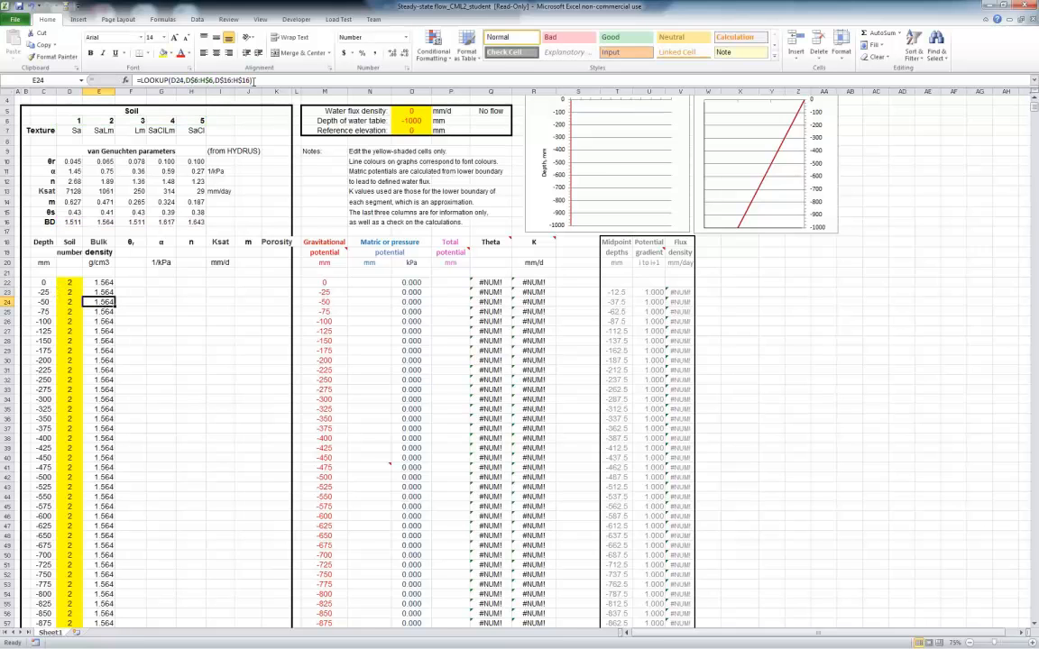
{"action": "key", "text": "F2"}
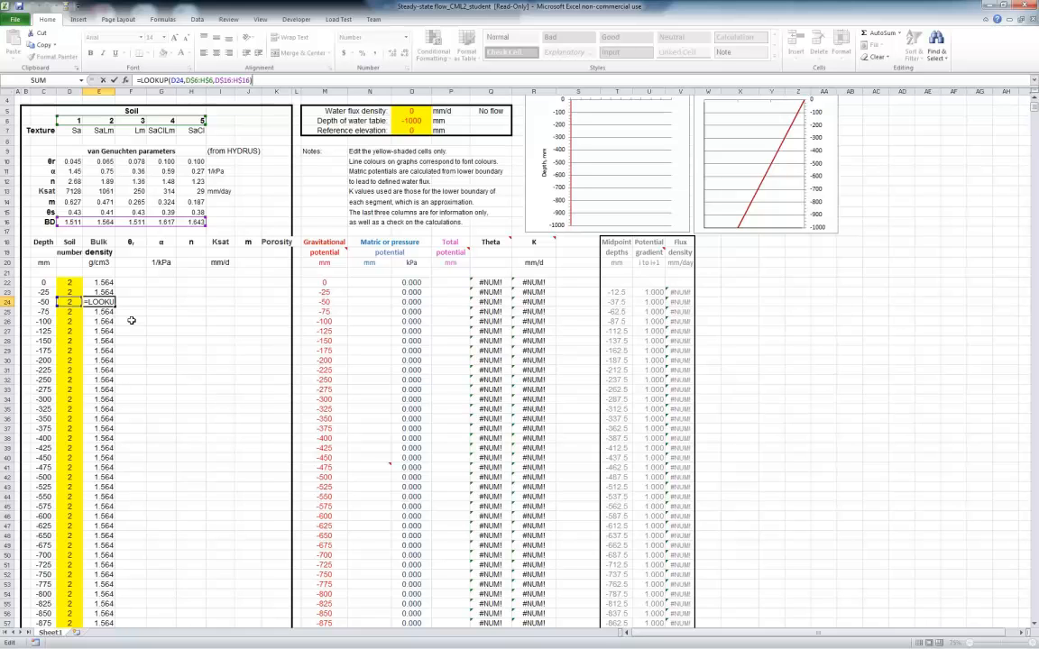
{"action": "key", "text": "Return"}
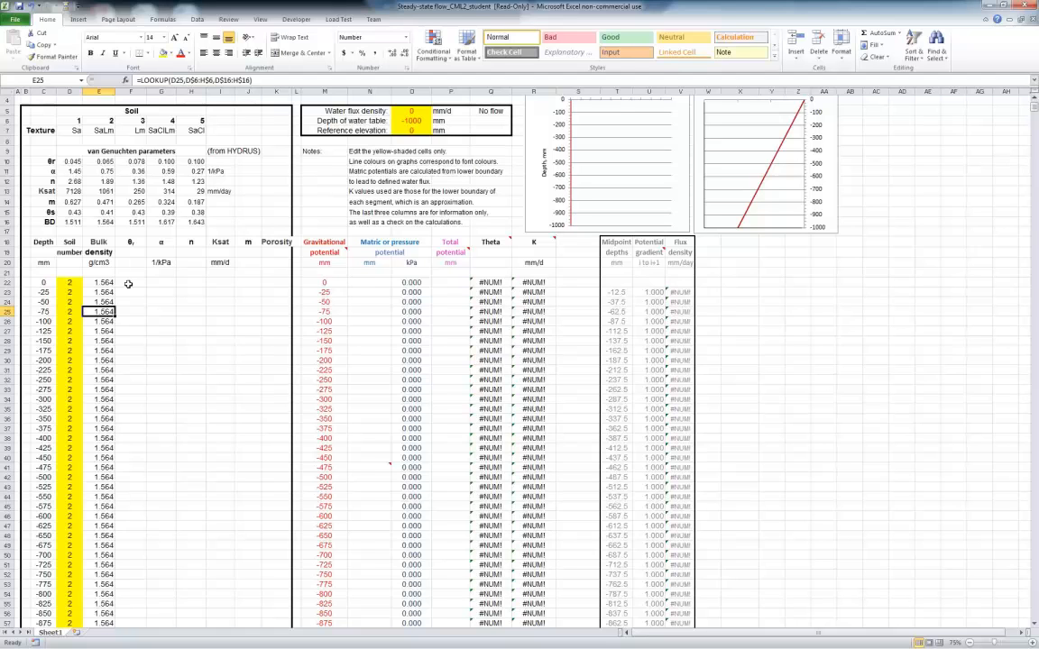
Review the references of the bulk density LOOKUP formula in E22 against the empty θr column beside it
{"action": "left_click", "coordinate": [128, 284]}
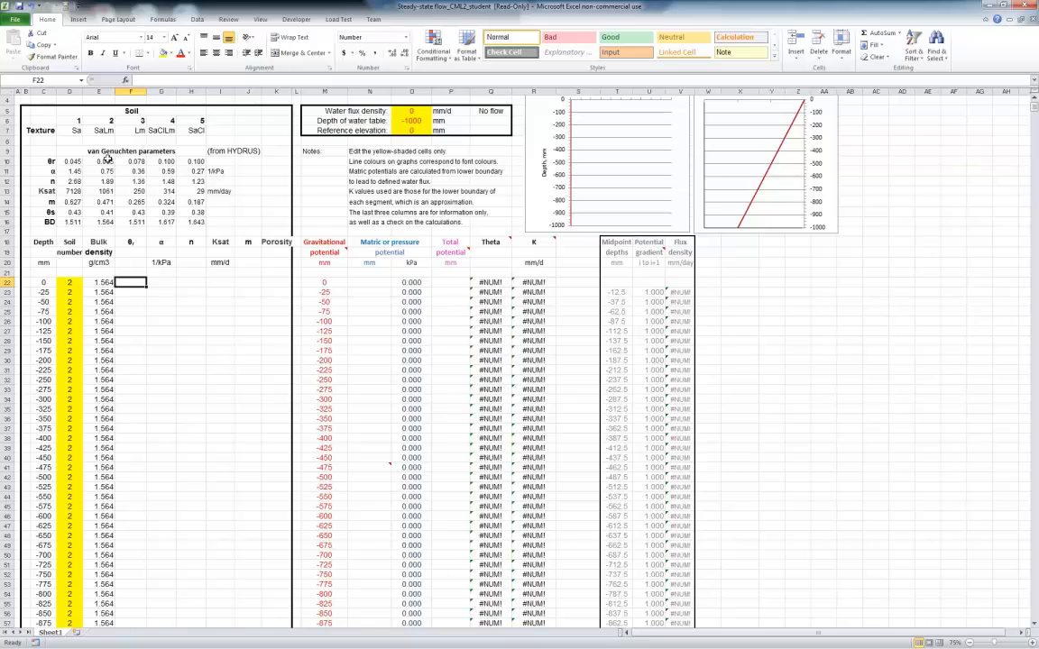
{"action": "left_click", "coordinate": [99, 283]}
{"action": "left_click", "coordinate": [260, 81]}
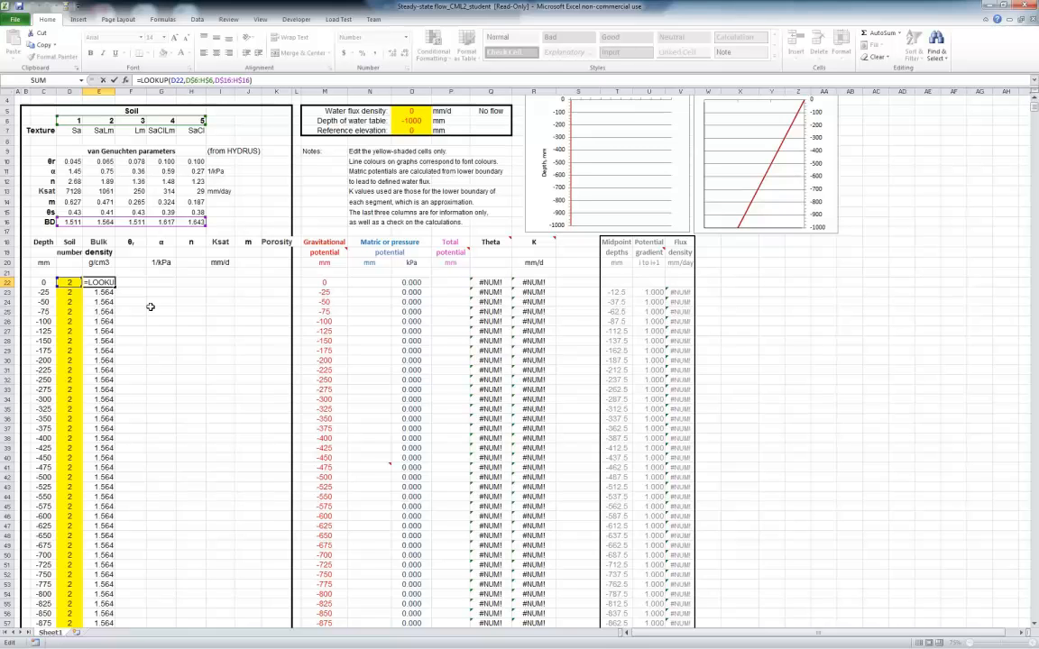
{"action": "key", "text": "Return"}
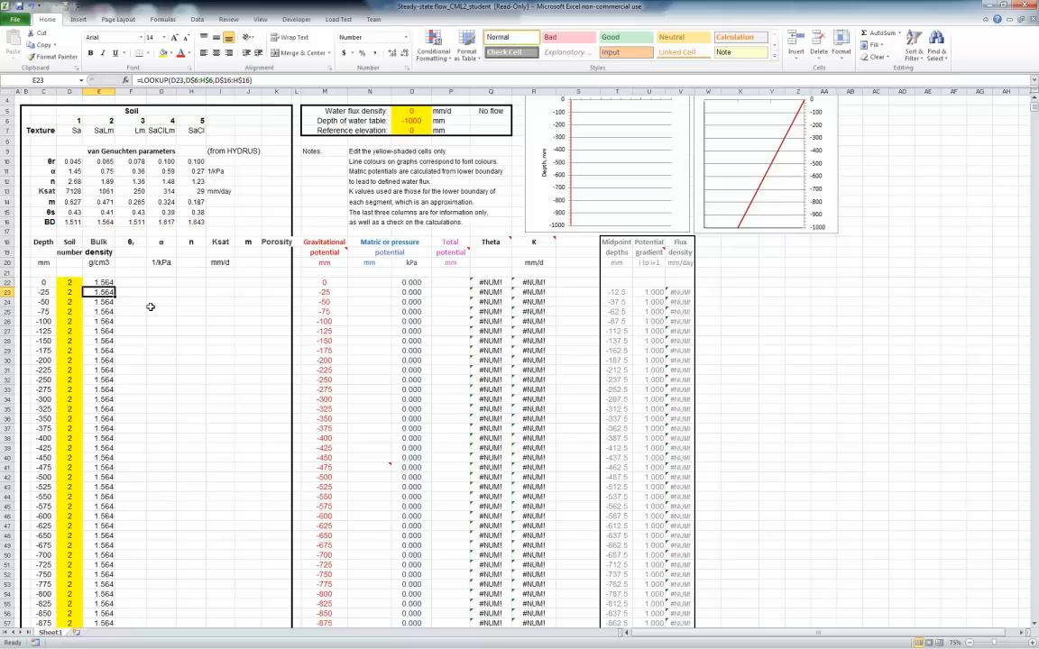
{"action": "left_click", "coordinate": [102, 282]}
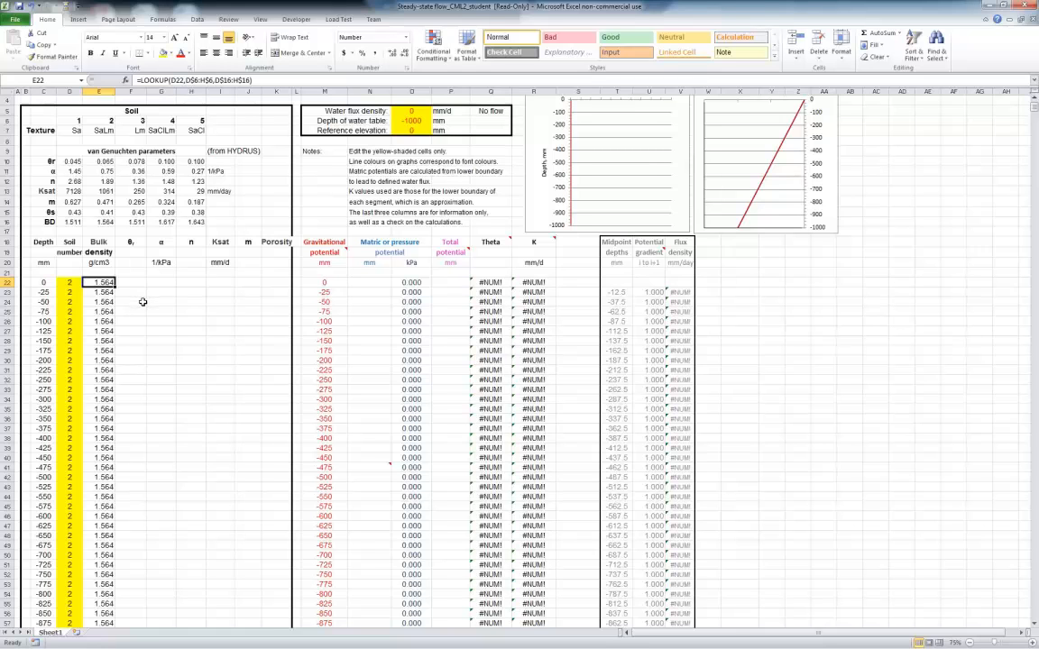
Lock the column references in E22's bulk density formula so it reads =LOOKUP($D22,$D$6:$H$6,$D$16:$H$16)
{"action": "left_click", "coordinate": [172, 80]}
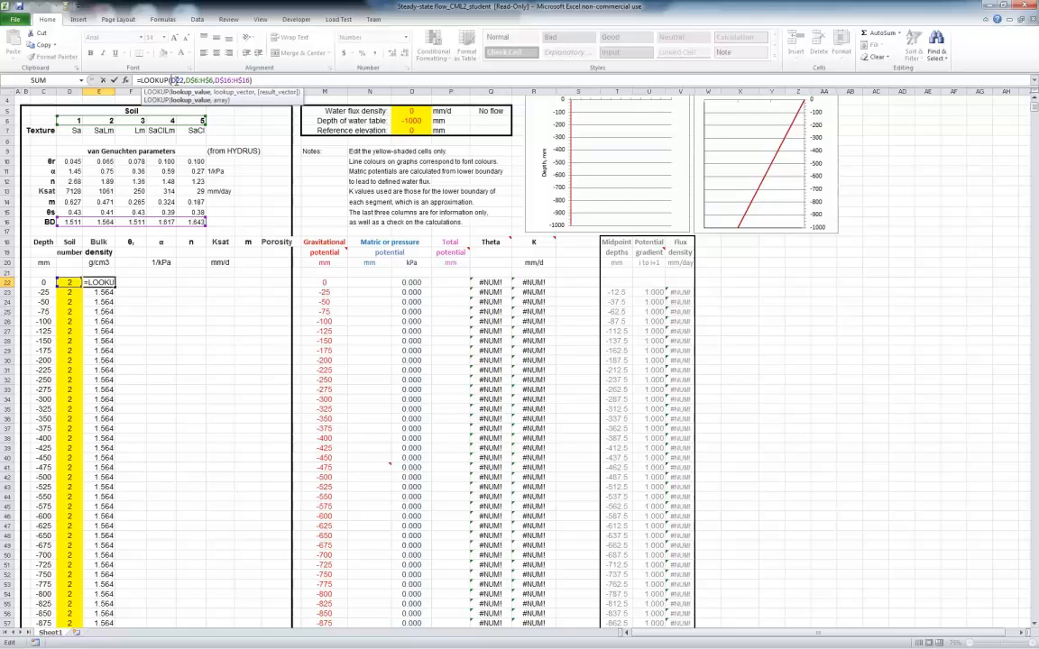
{"action": "type", "text": "$"}
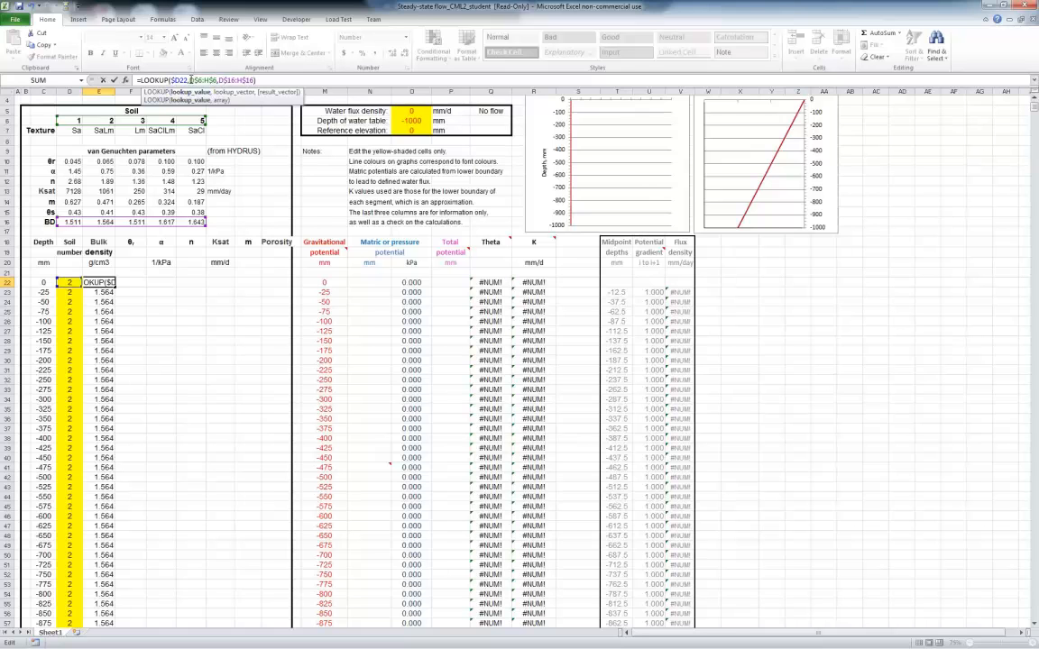
{"action": "left_click", "coordinate": [191, 81]}
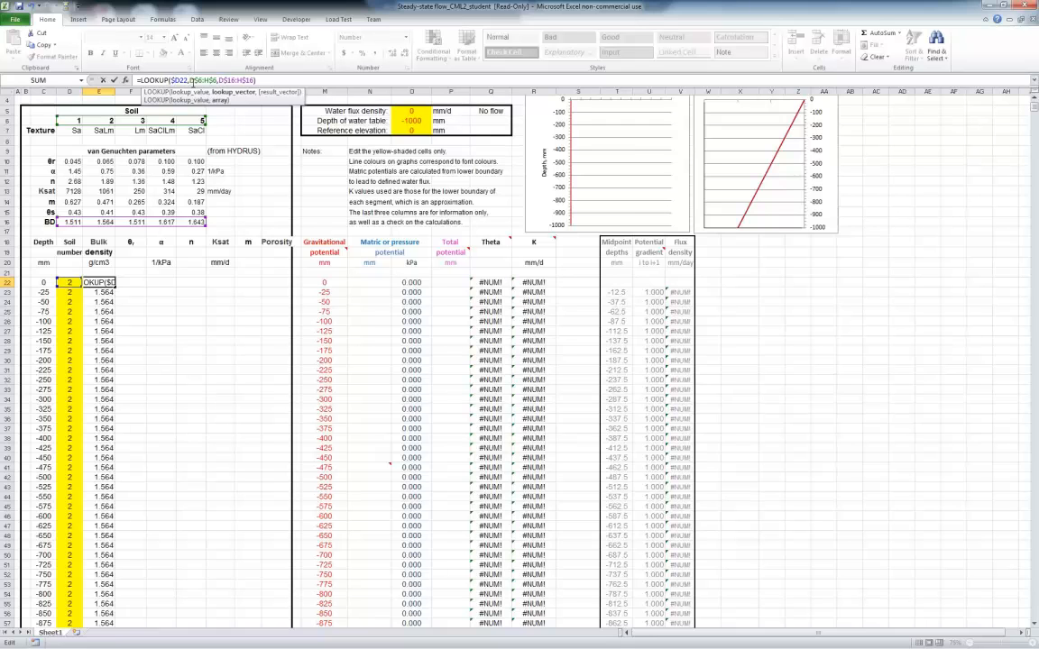
{"action": "type", "text": "$"}
{"action": "left_click", "coordinate": [208, 81]}
{"action": "type", "text": "$D$"}
{"action": "left_click", "coordinate": [227, 80]}
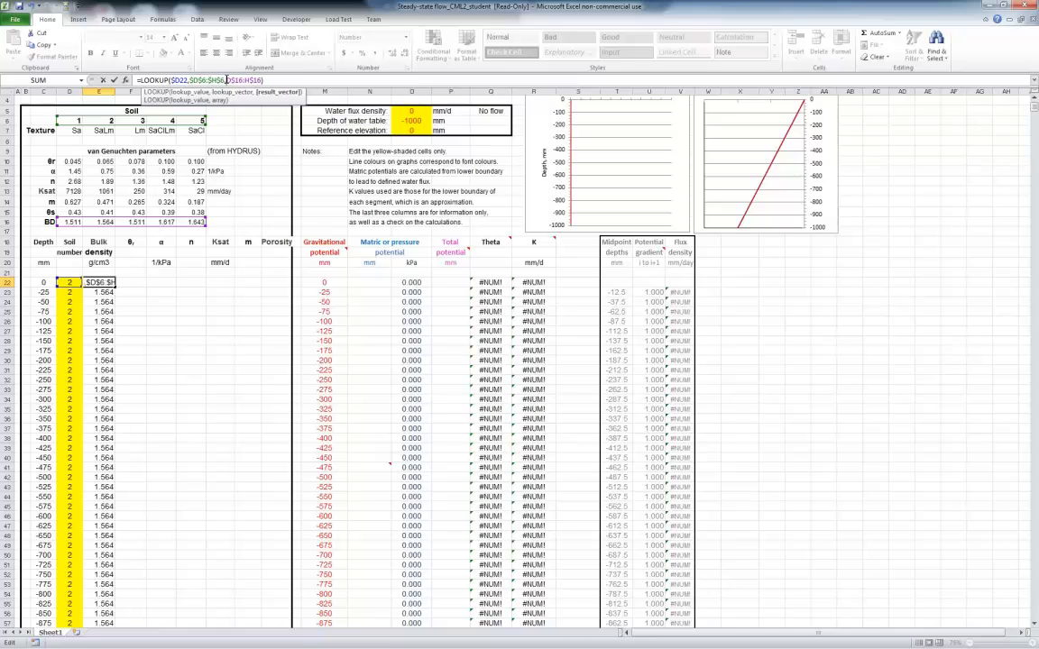
{"action": "type", "text": "$"}
{"action": "left_click", "coordinate": [250, 80]}
{"action": "type", "text": "$D$"}
Strip the dollar signs from D6 in E22's lookup vector, restore it as $D$6, and accept the formula
{"action": "left_click", "coordinate": [190, 81]}
{"action": "key", "text": "BackSpace"}
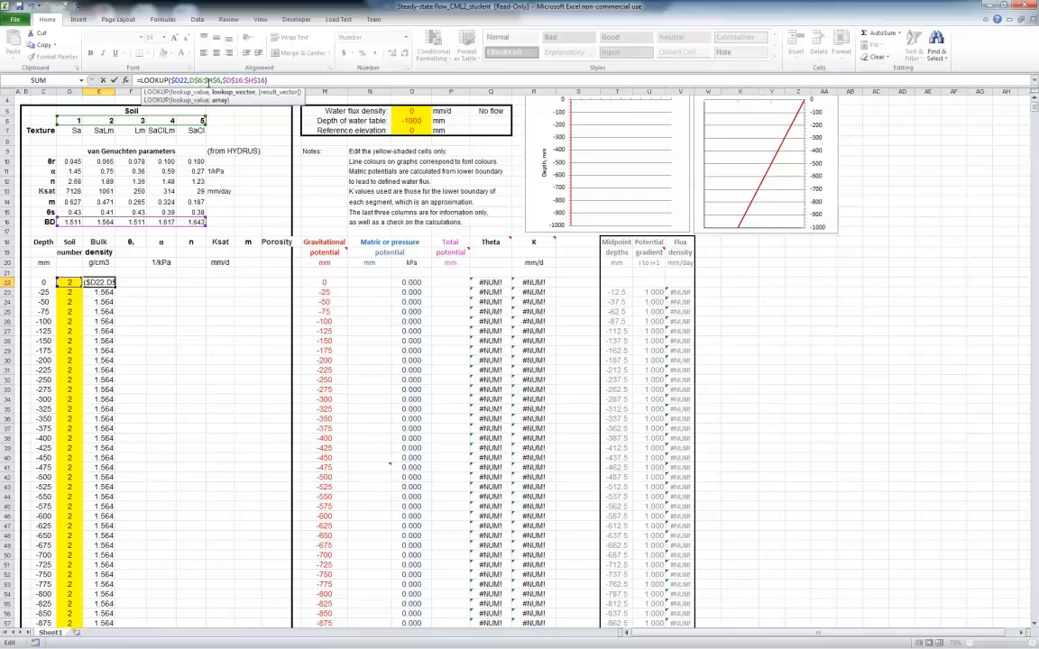
{"action": "key", "text": "BackSpace"}
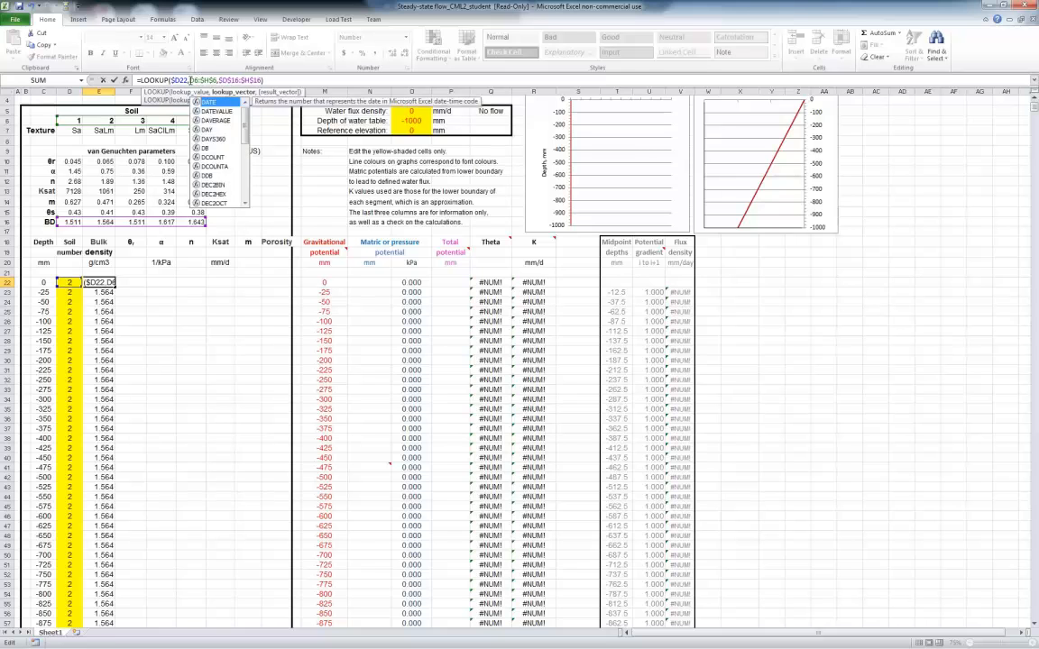
{"action": "double_click", "coordinate": [193, 81]}
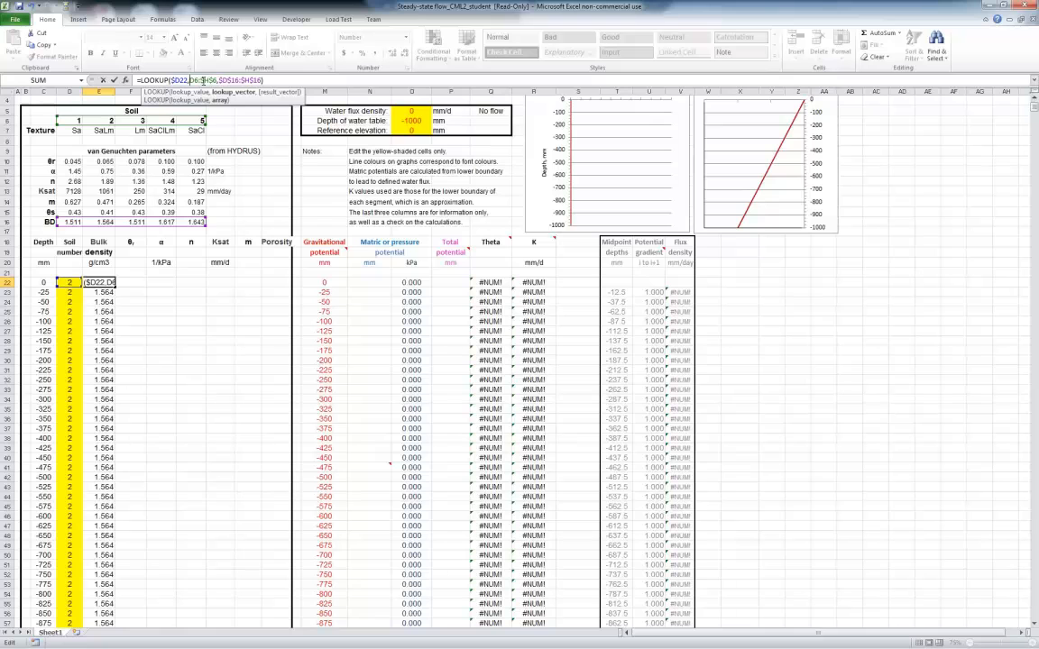
{"action": "key", "text": "F4"}
{"action": "left_click", "coordinate": [200, 80]}
{"action": "type", "text": "$D$"}
{"action": "left_click", "coordinate": [285, 81]}
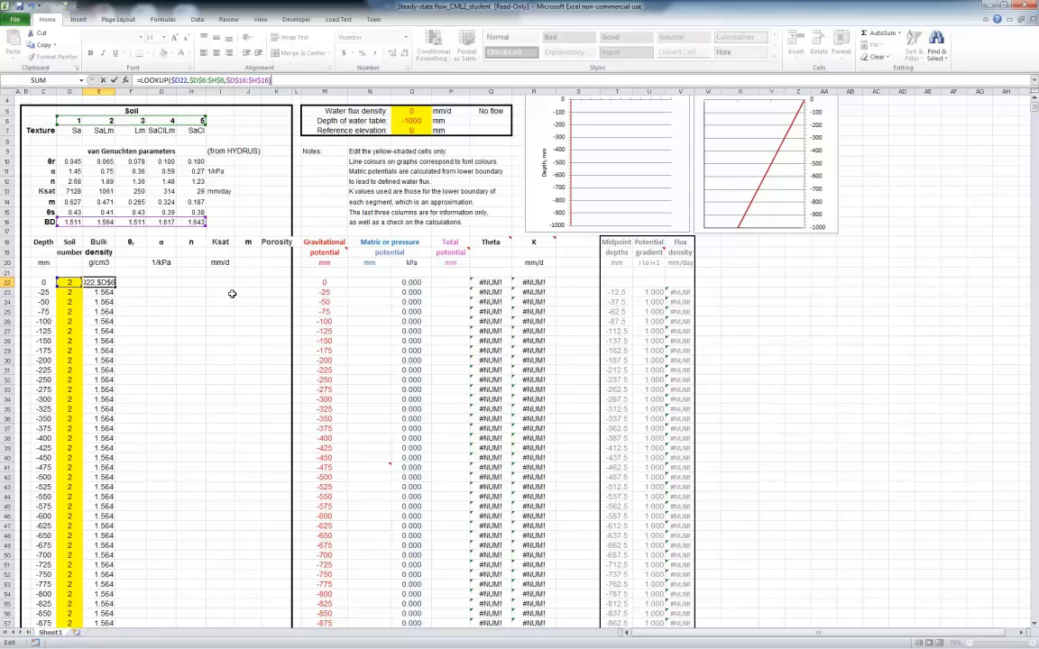
{"action": "key", "text": "Escape"}
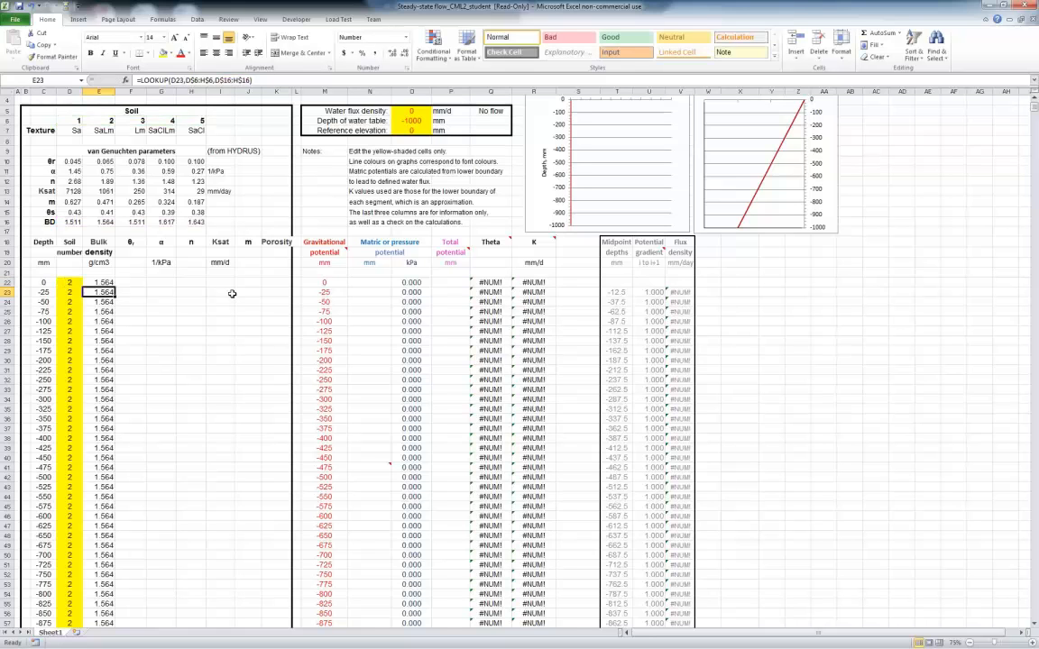
Copy the bulk density formula from E22 into θr cell F22 as a formula and check its referenced ranges
{"action": "right_click", "coordinate": [100, 284]}
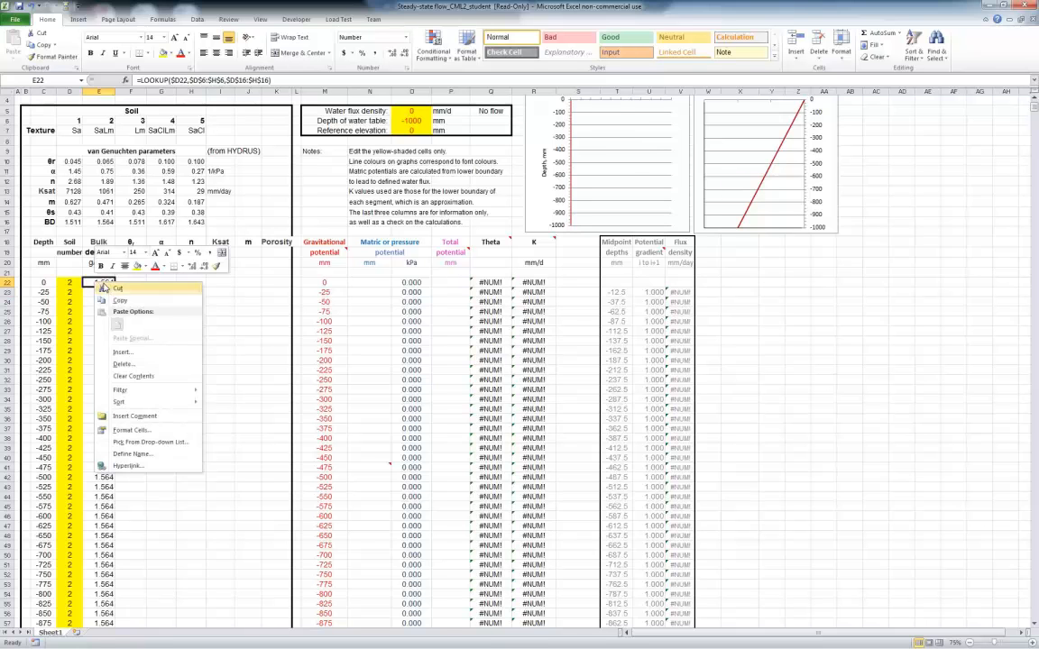
{"action": "left_click", "coordinate": [119, 300]}
{"action": "left_click", "coordinate": [135, 282]}
{"action": "right_click", "coordinate": [134, 282]}
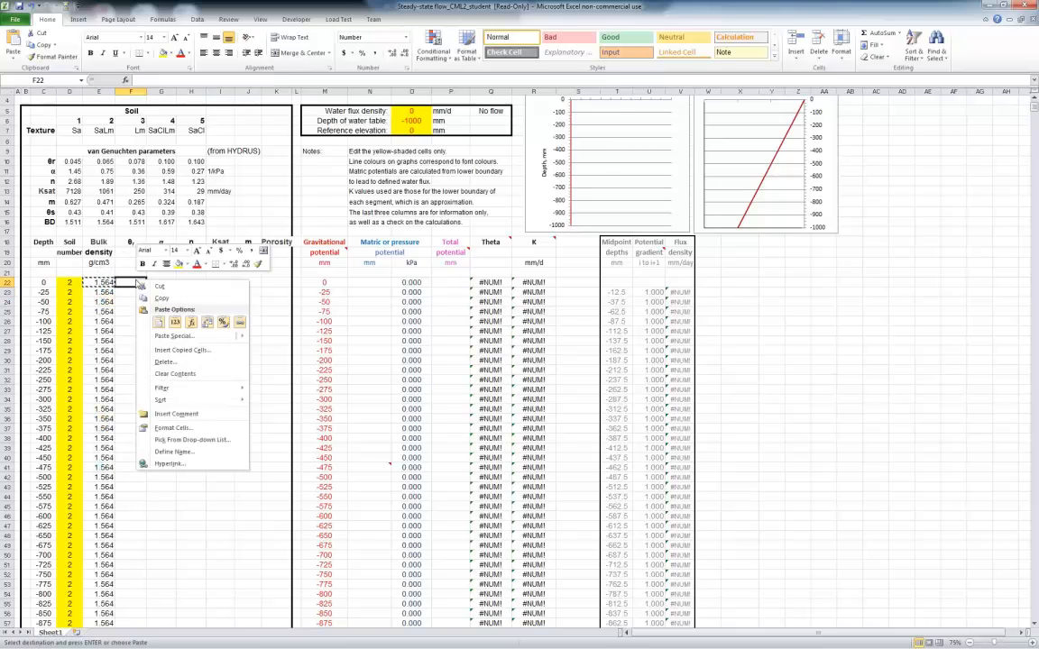
{"action": "left_click", "coordinate": [192, 323]}
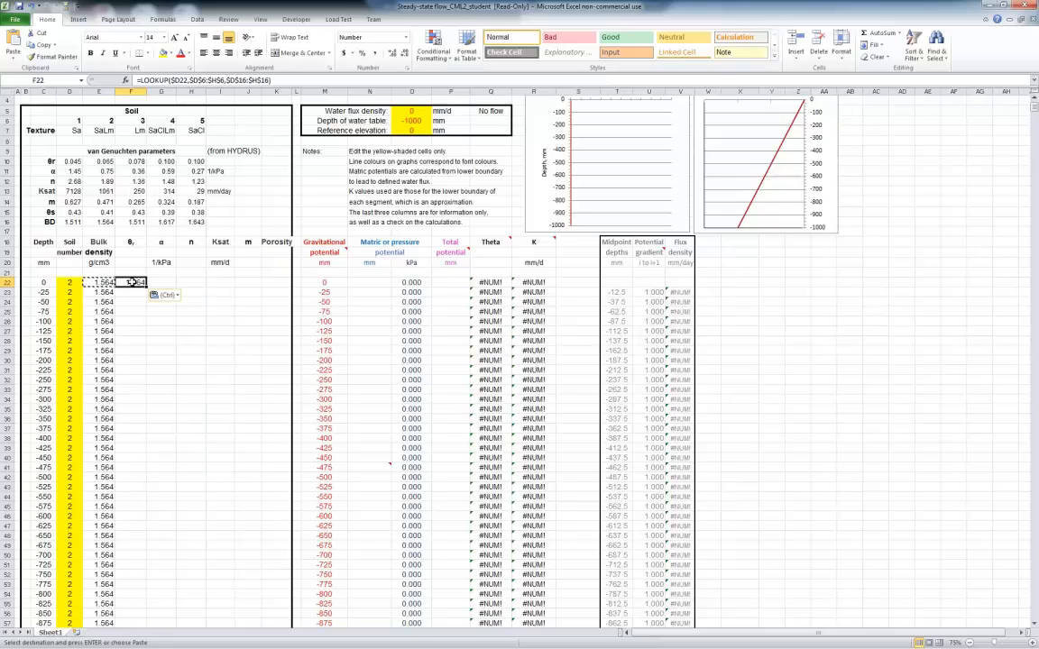
{"action": "left_click", "coordinate": [289, 79]}
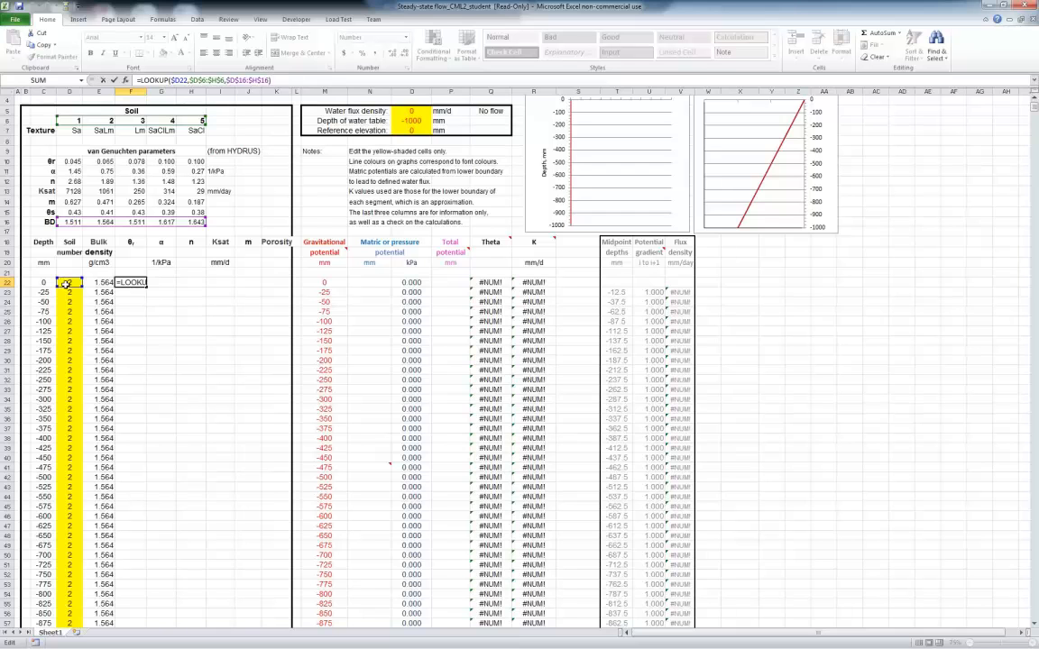
{"action": "left_click", "coordinate": [162, 304]}
{"action": "left_click", "coordinate": [132, 282]}
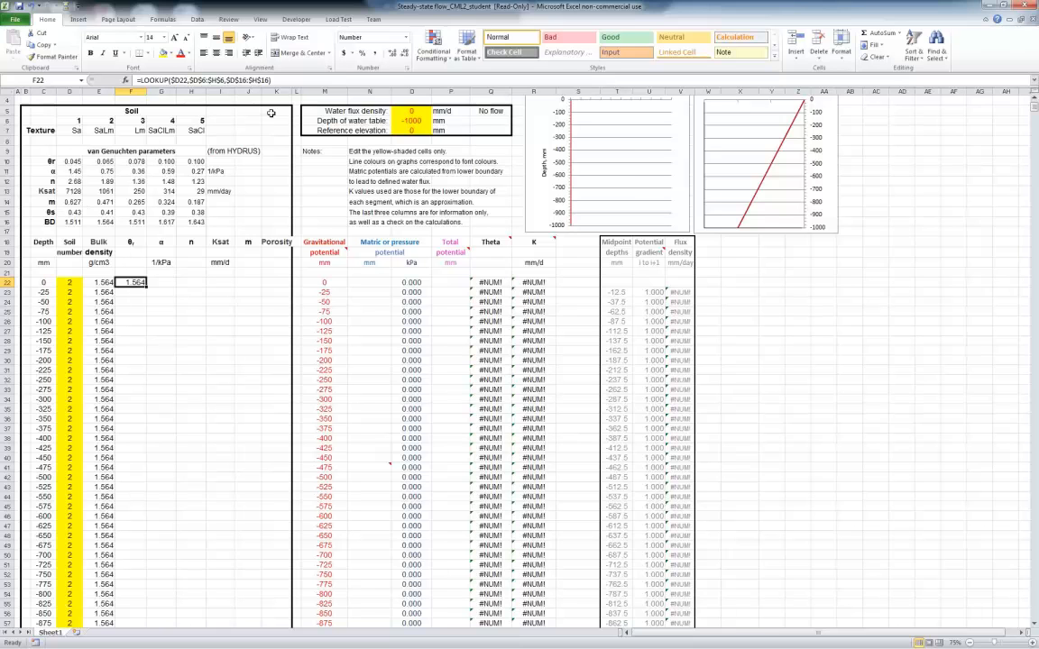
Change the result vector in F22's LOOKUP to $D$10:$H$10 and fill the formula down the θr column
{"action": "left_click", "coordinate": [283, 79]}
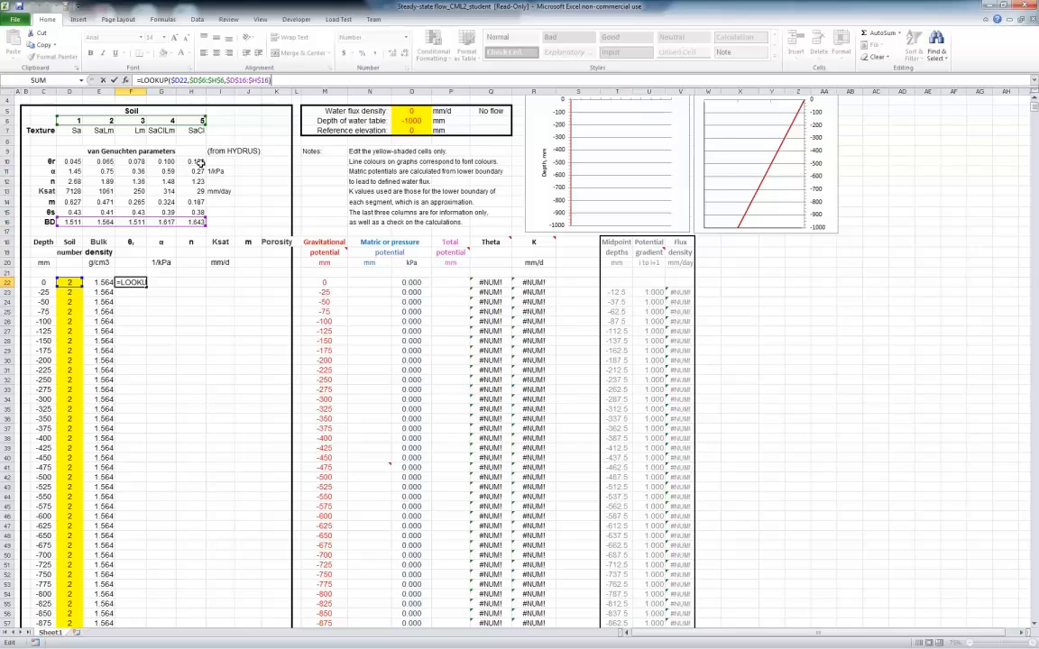
{"action": "left_click", "coordinate": [245, 80]}
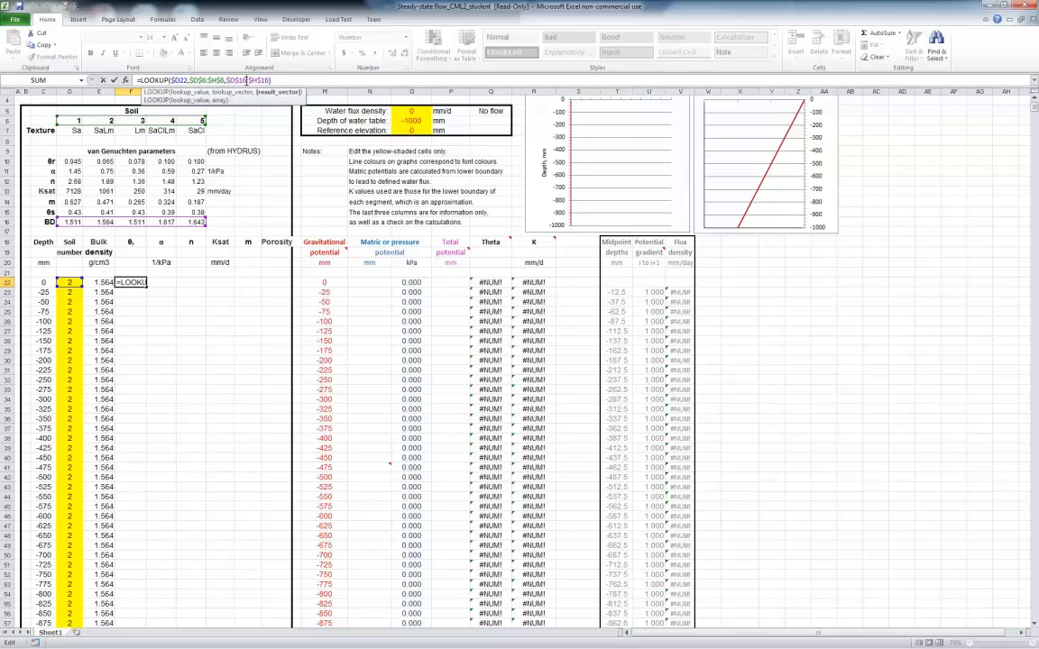
{"action": "key", "text": "BackSpace"}
{"action": "key", "text": "BackSpace"}
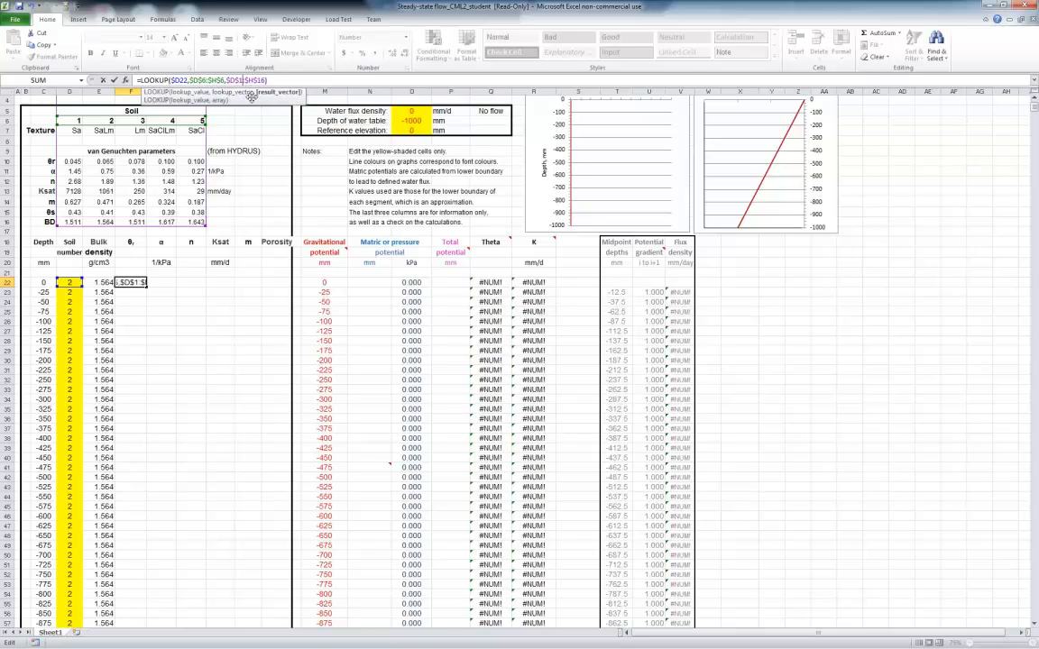
{"action": "type", "text": "0:"}
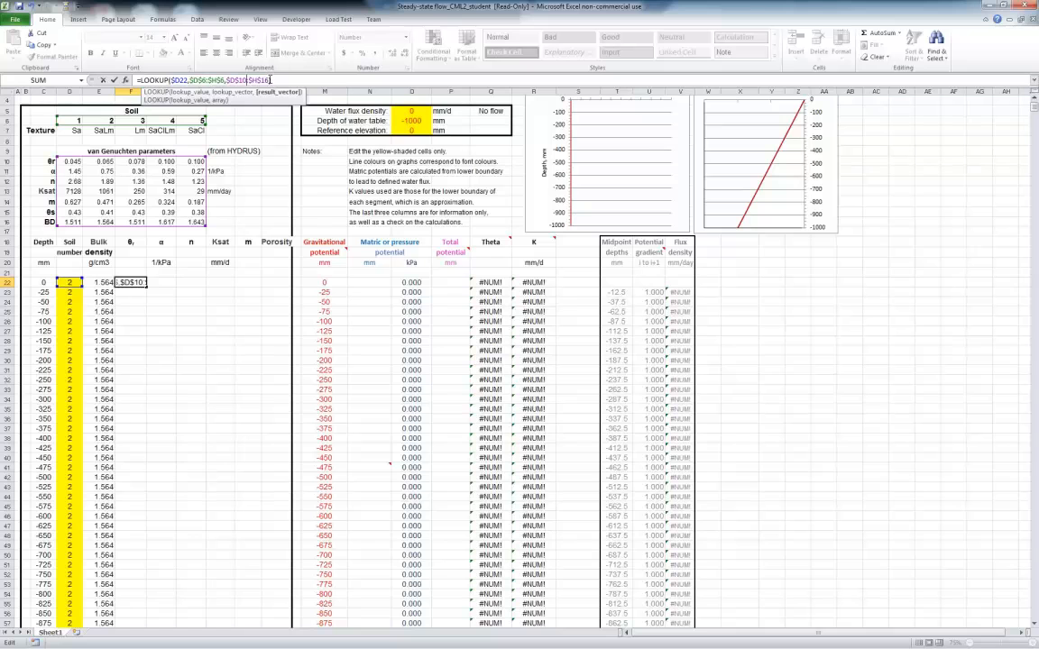
{"action": "key", "text": "BackSpace"}
{"action": "type", "text": "0"}
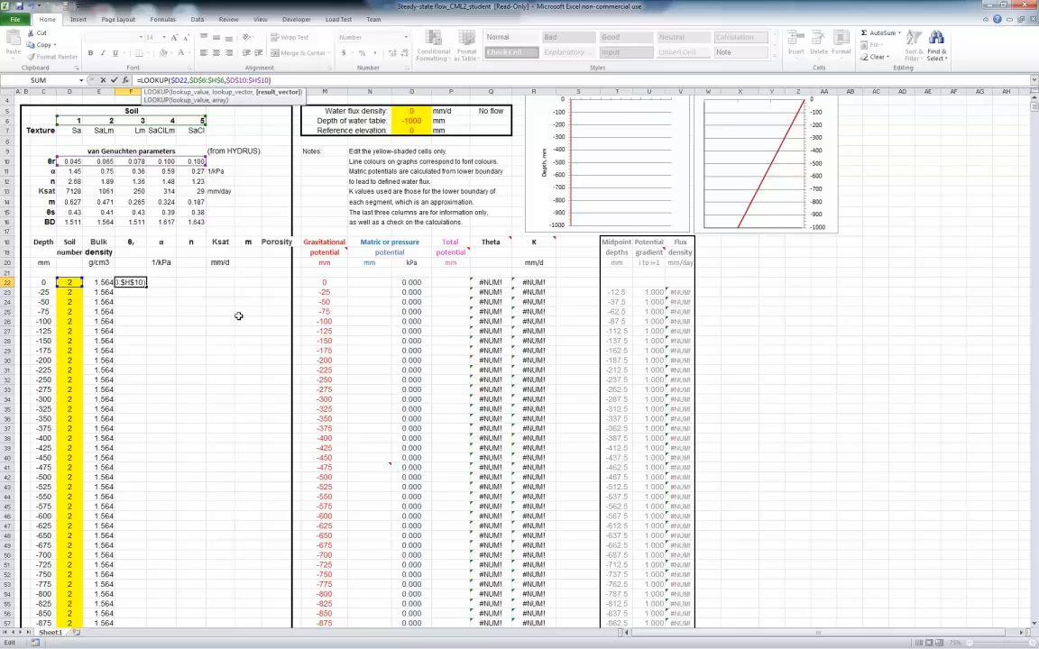
{"action": "key", "text": "Return"}
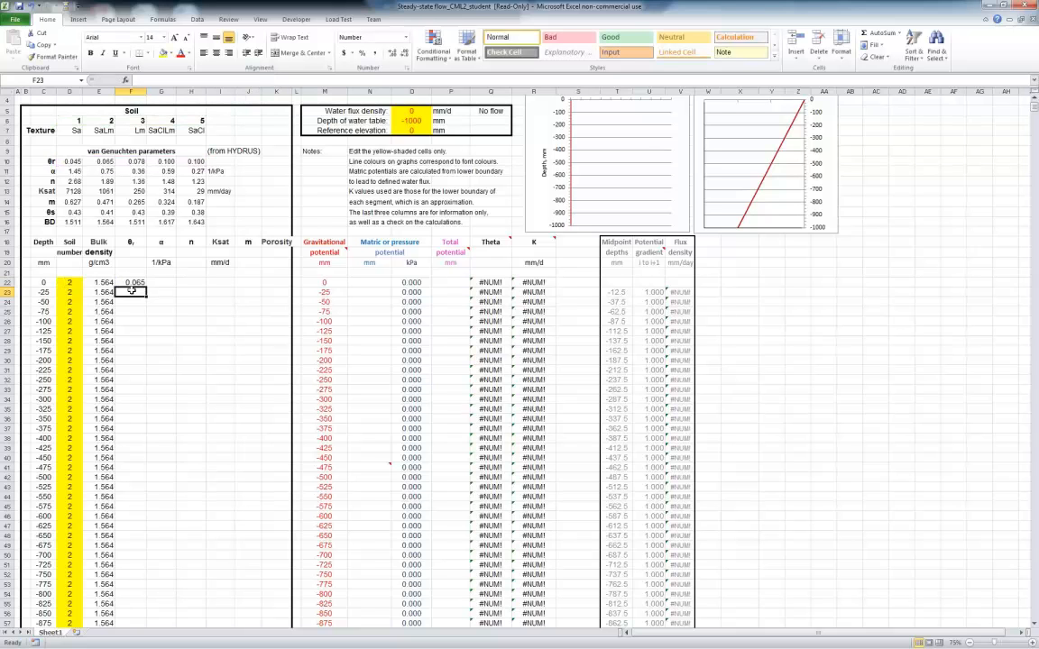
{"action": "left_click", "coordinate": [131, 282]}
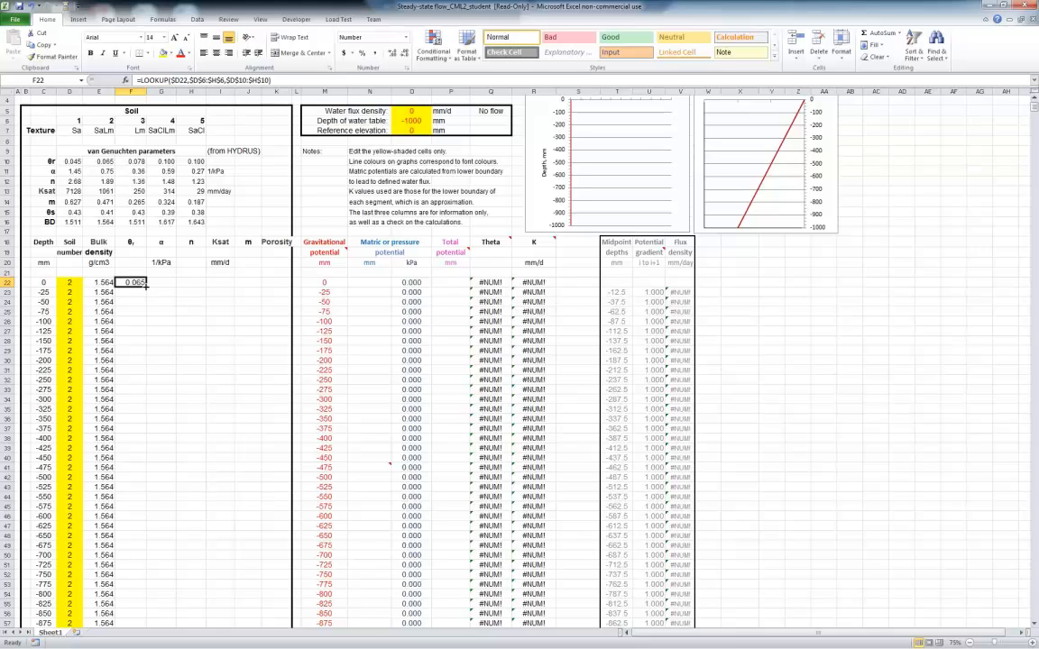
{"action": "double_click", "coordinate": [146, 285]}
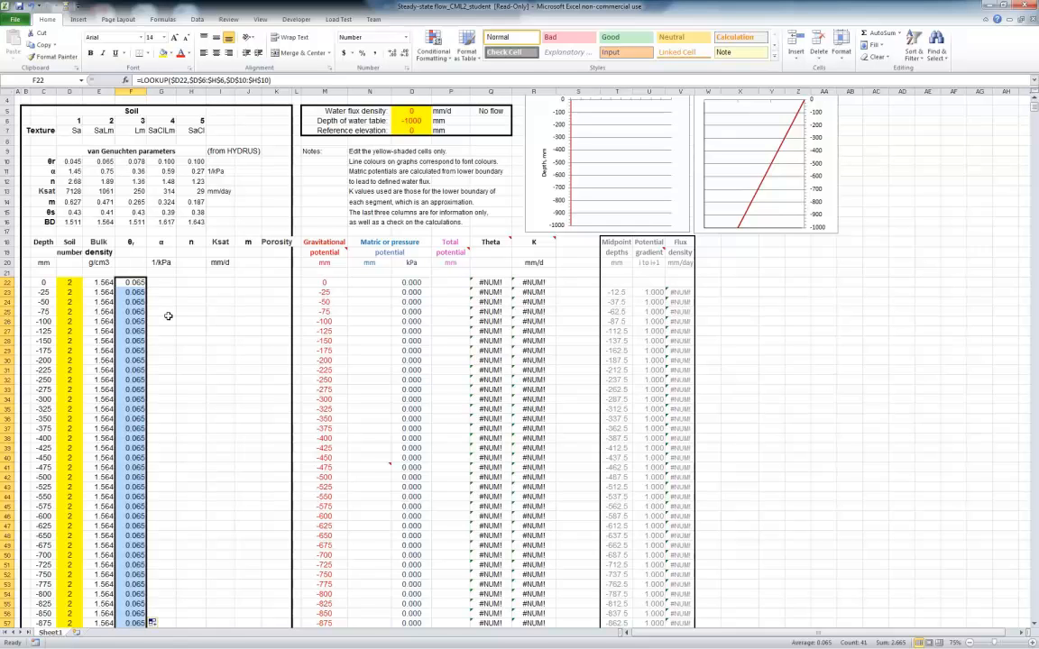
Test the bulk density and θr lookups with soil numbers 1, 3 and 4 in D22, and restore soil number 2
{"action": "left_click", "coordinate": [69, 283]}
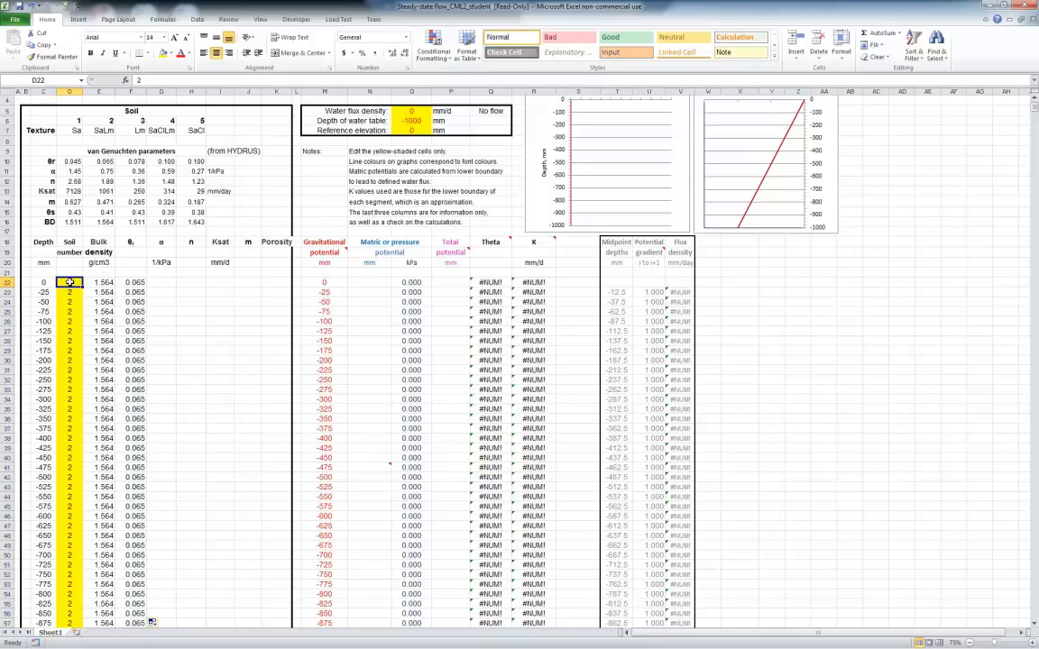
{"action": "type", "text": "1"}
{"action": "left_click", "coordinate": [188, 330]}
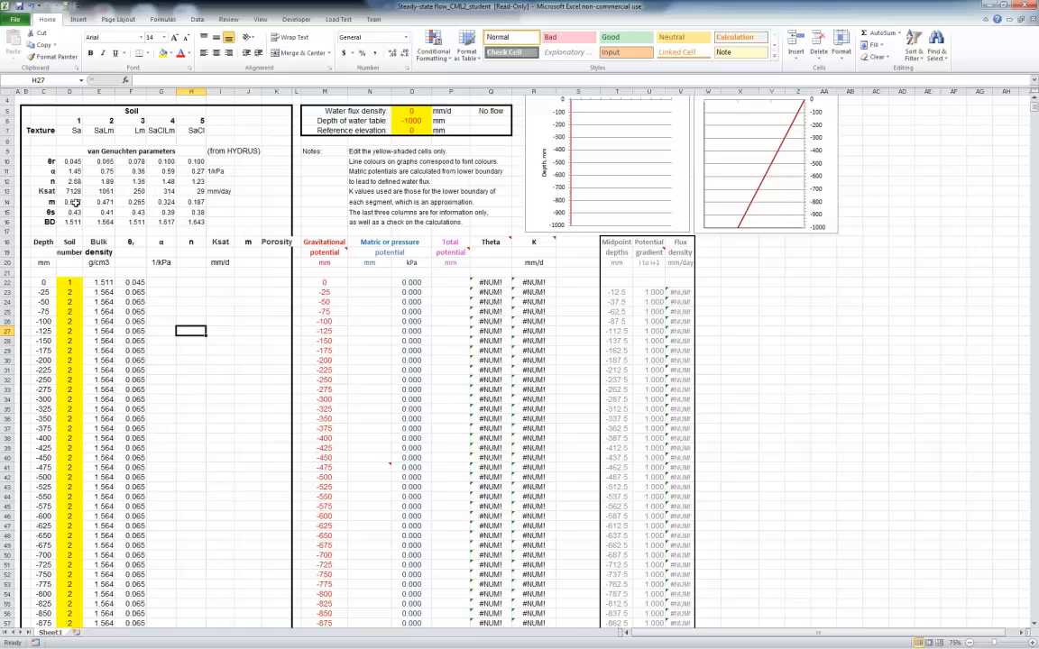
{"action": "left_click", "coordinate": [71, 282]}
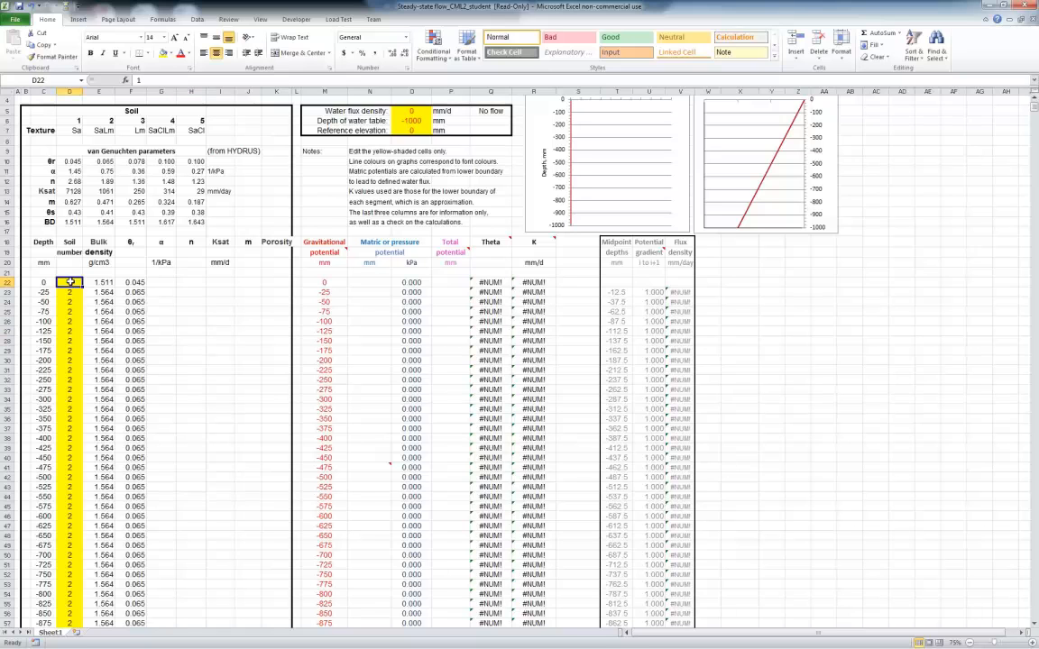
{"action": "type", "text": "3"}
{"action": "left_click", "coordinate": [173, 293]}
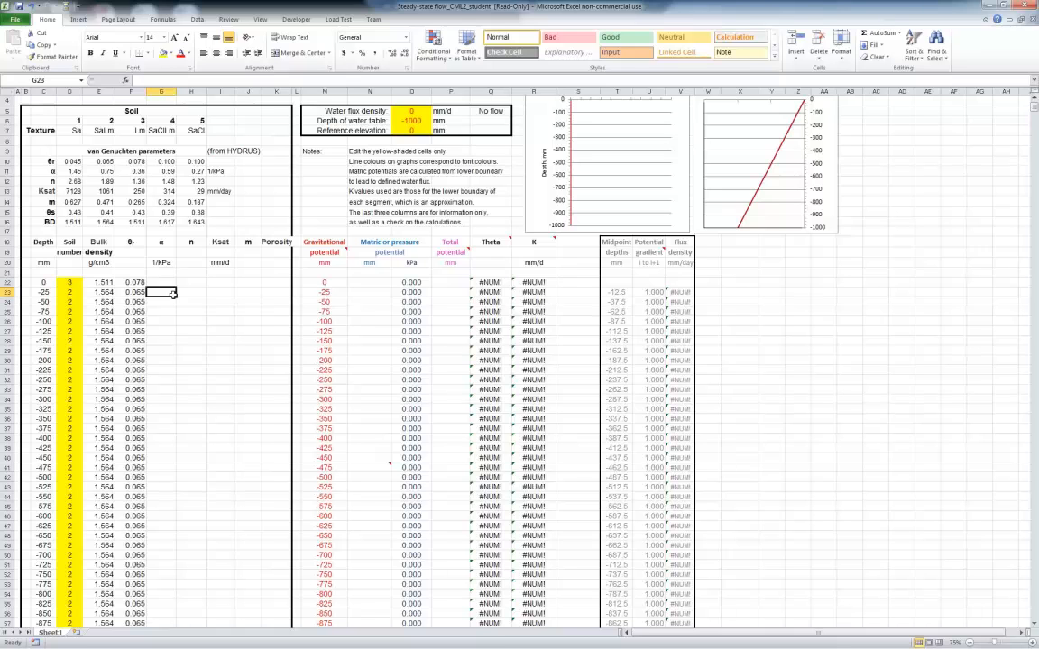
{"action": "left_click", "coordinate": [78, 286]}
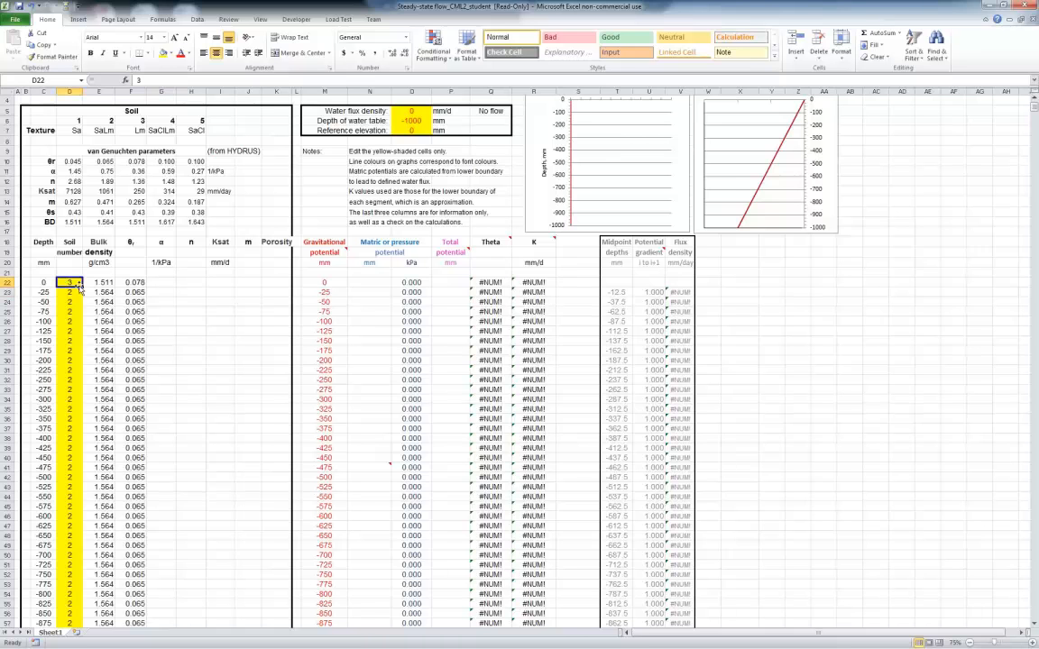
{"action": "type", "text": "4"}
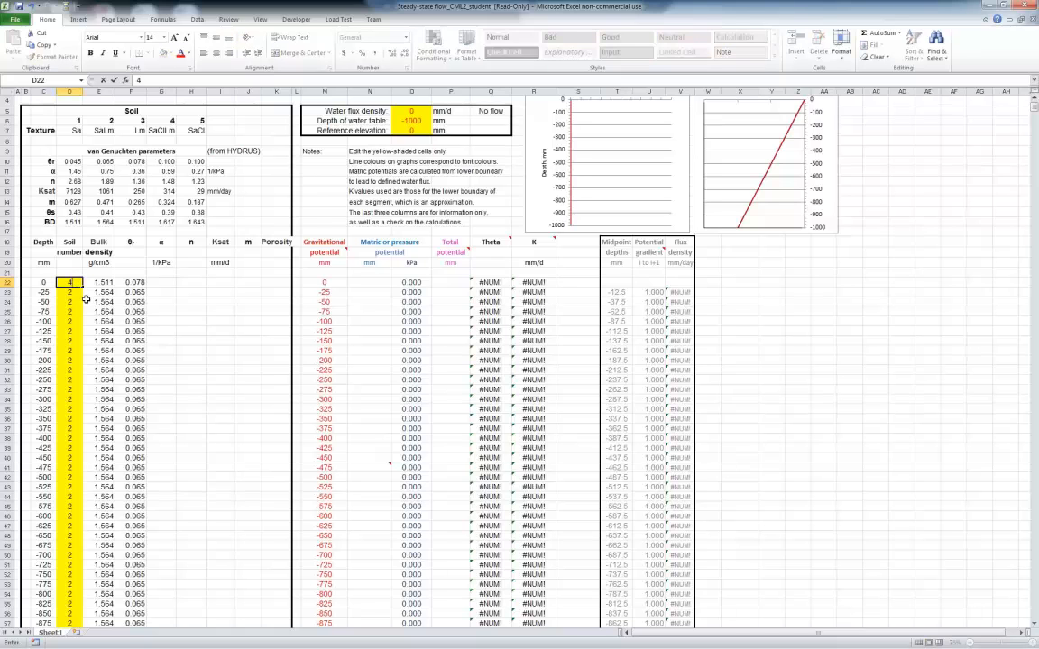
{"action": "left_click", "coordinate": [78, 291]}
{"action": "left_click", "coordinate": [73, 282]}
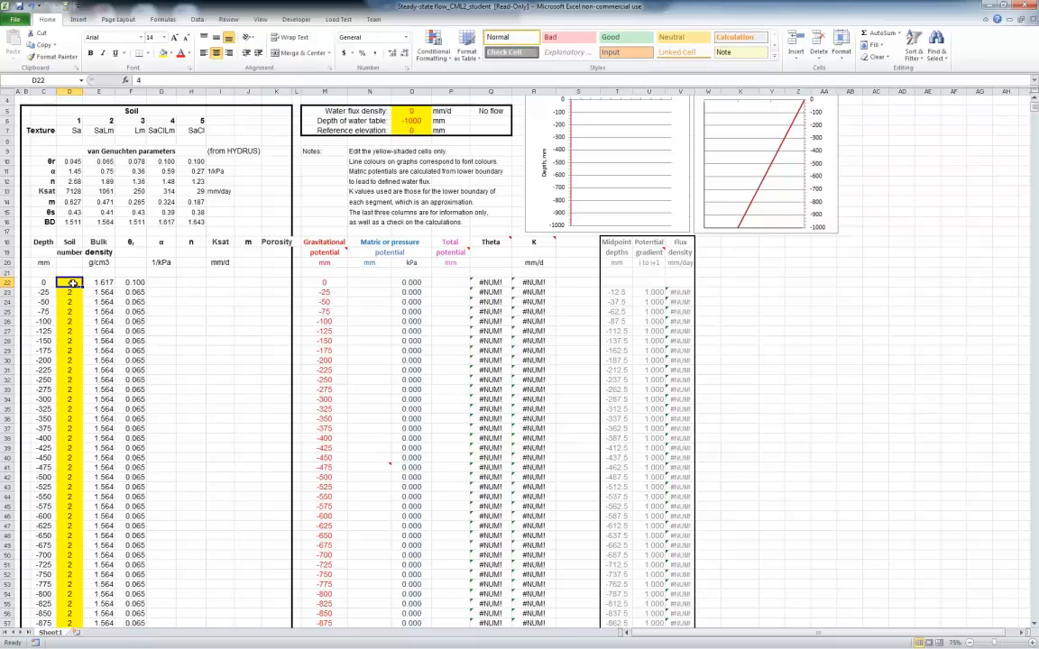
{"action": "type", "text": "2"}
{"action": "left_click", "coordinate": [194, 313]}
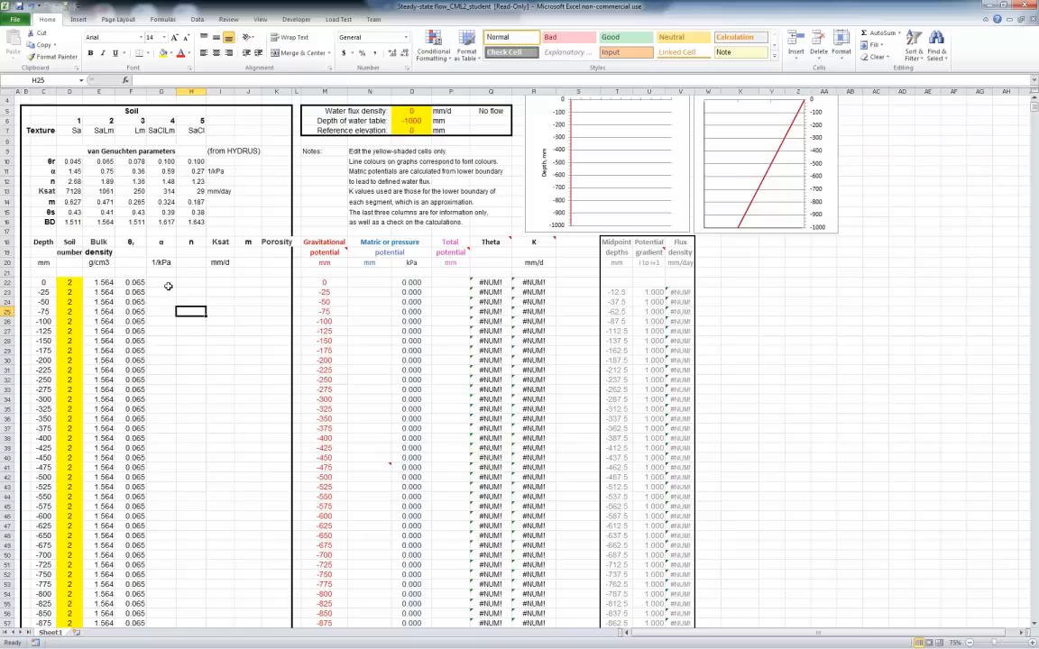
Copy the θr LOOKUP formula from F22 into the first α cell, G22
{"action": "left_click", "coordinate": [133, 283]}
{"action": "right_click", "coordinate": [135, 283]}
{"action": "left_click", "coordinate": [160, 301]}
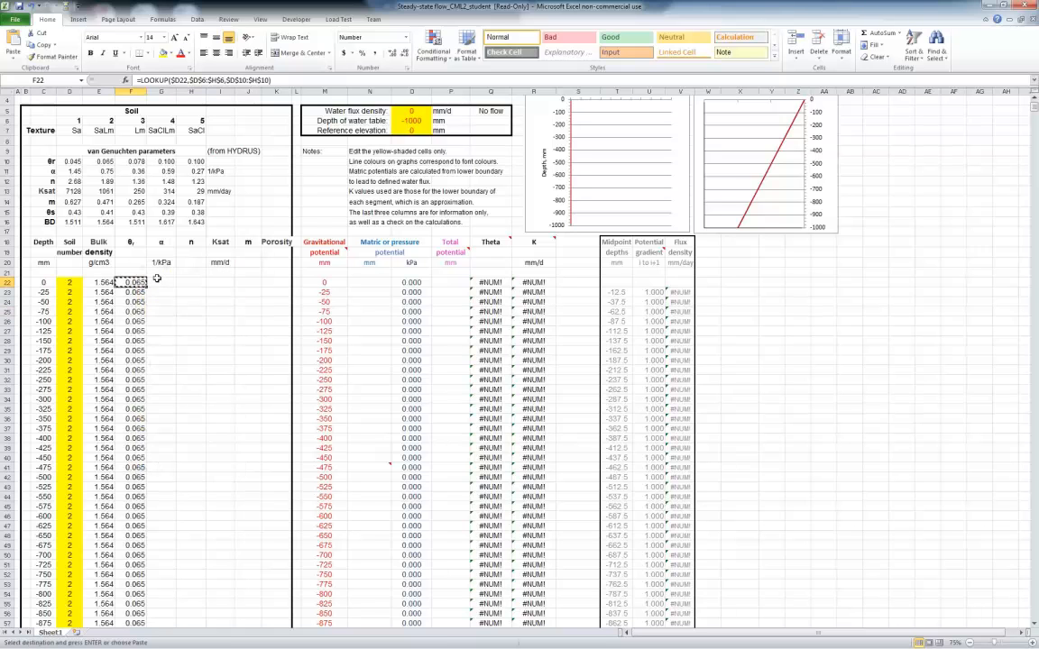
{"action": "left_click", "coordinate": [159, 283]}
{"action": "right_click", "coordinate": [159, 282]}
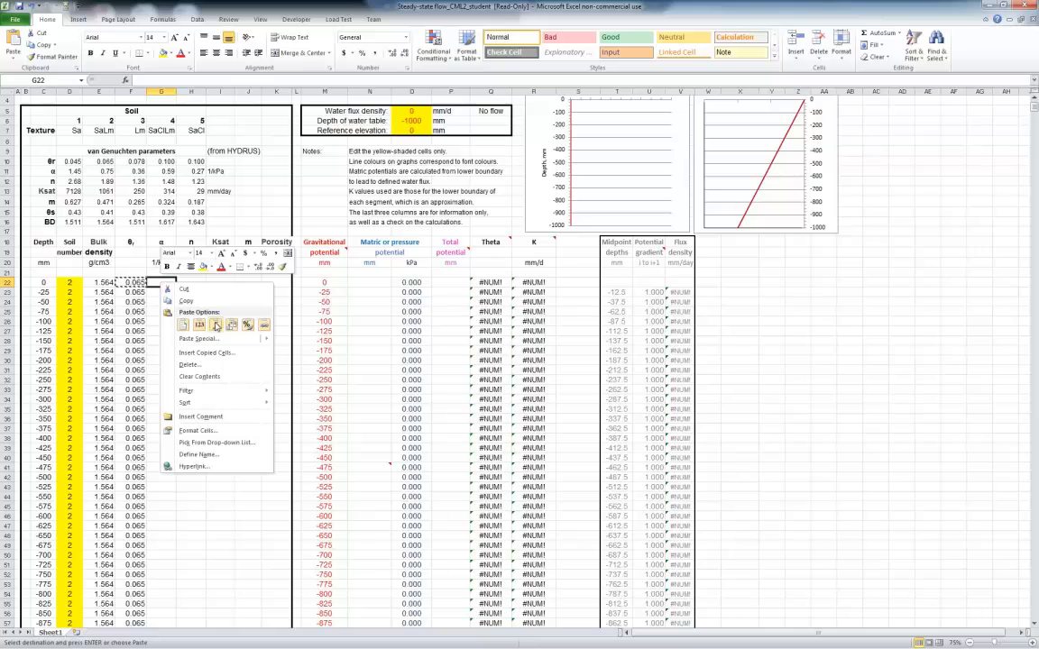
{"action": "left_click", "coordinate": [195, 290]}
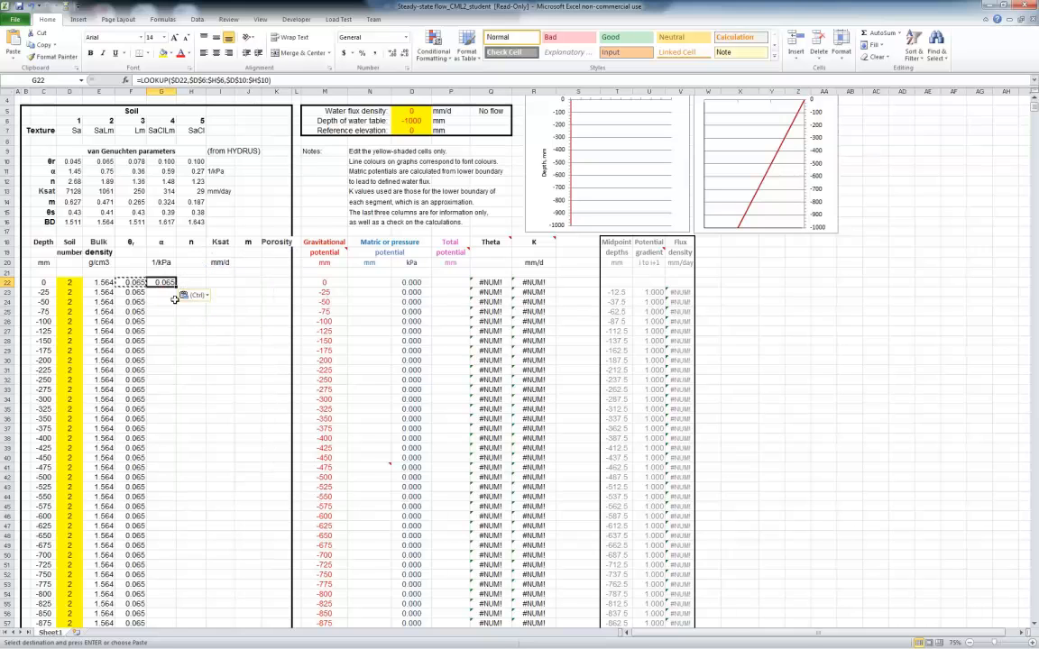
Change the result vector of the LOOKUP in α cell G22 to $D$11:$H$11
{"action": "left_click", "coordinate": [282, 80]}
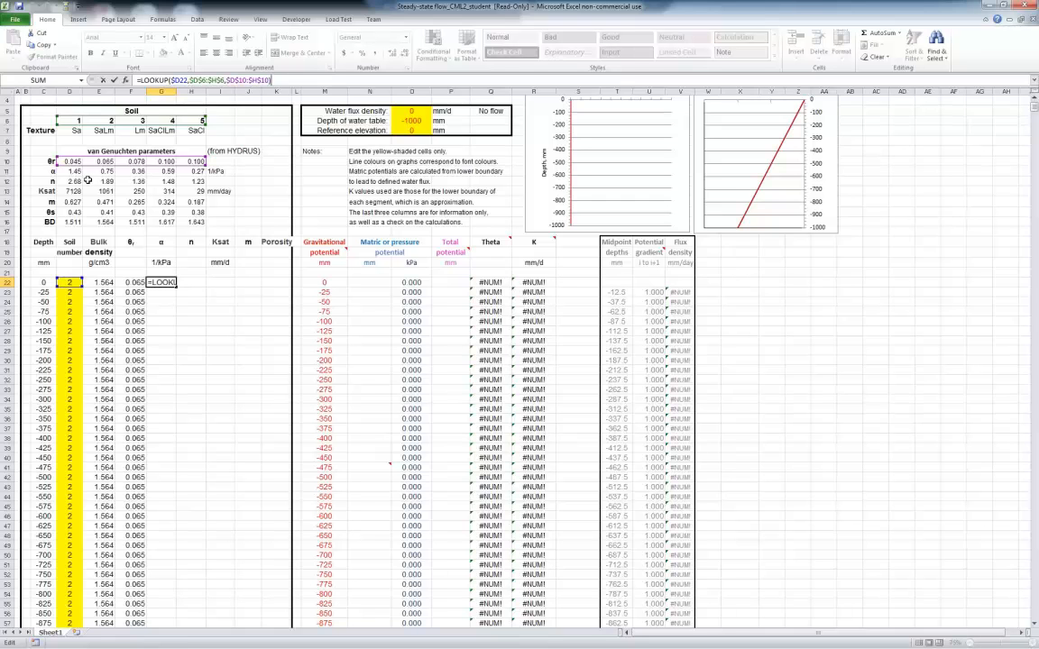
{"action": "left_click", "coordinate": [245, 80]}
{"action": "key", "text": "BackSpace"}
{"action": "type", "text": "1"}
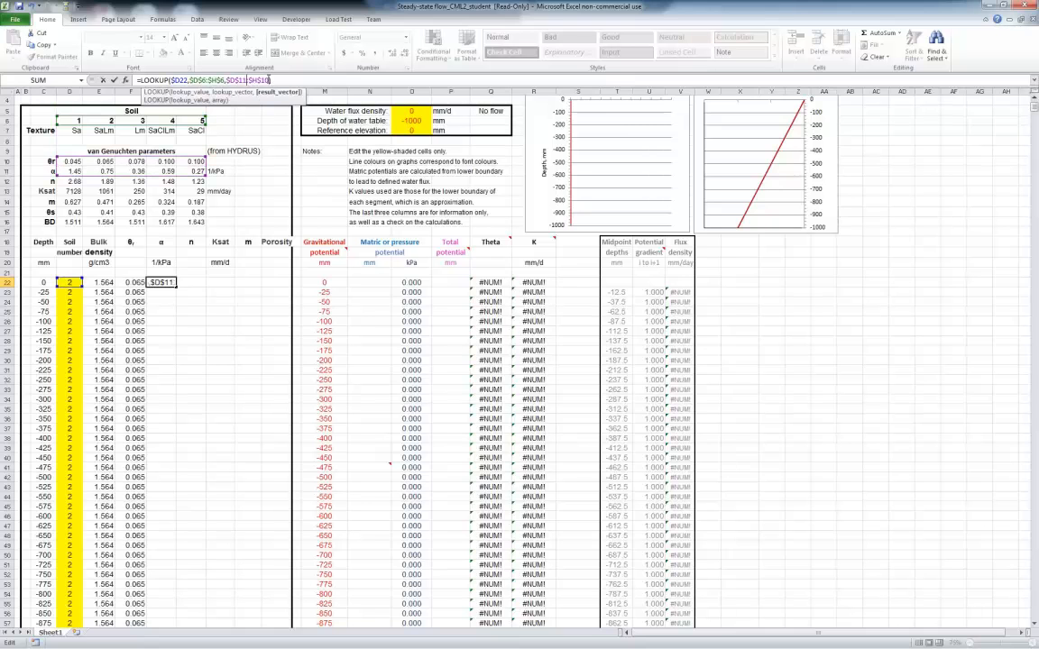
{"action": "key", "text": "BackSpace"}
{"action": "type", "text": "1"}
{"action": "key", "text": "Return"}
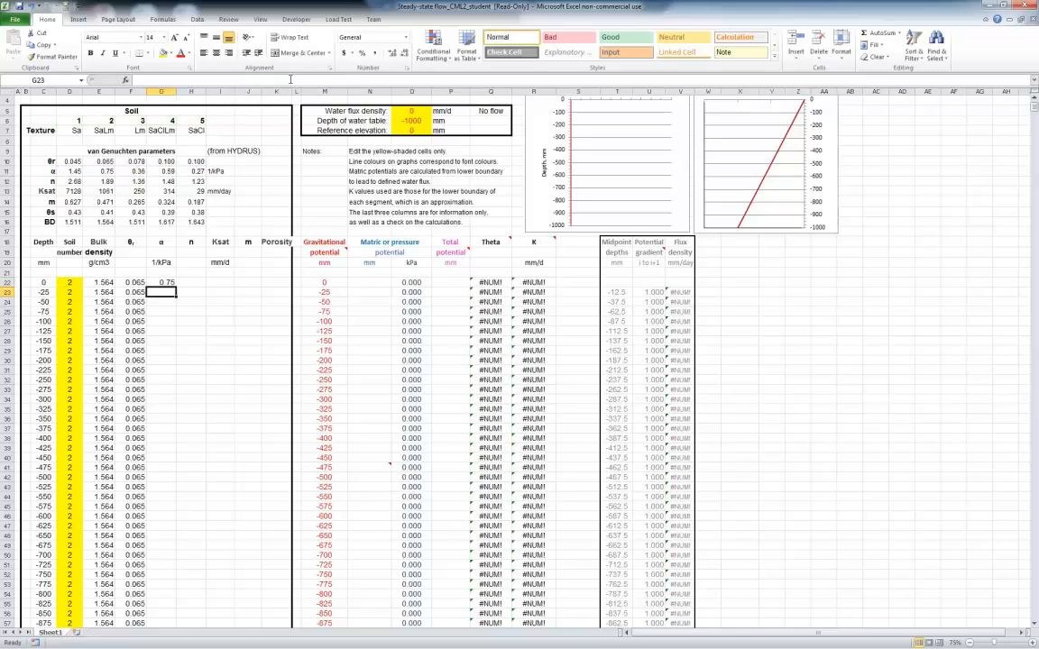
Check the ranges referenced by G22's LOOKUP and fill the formula down the α column
{"action": "key", "text": "Up"}
{"action": "left_click", "coordinate": [254, 79]}
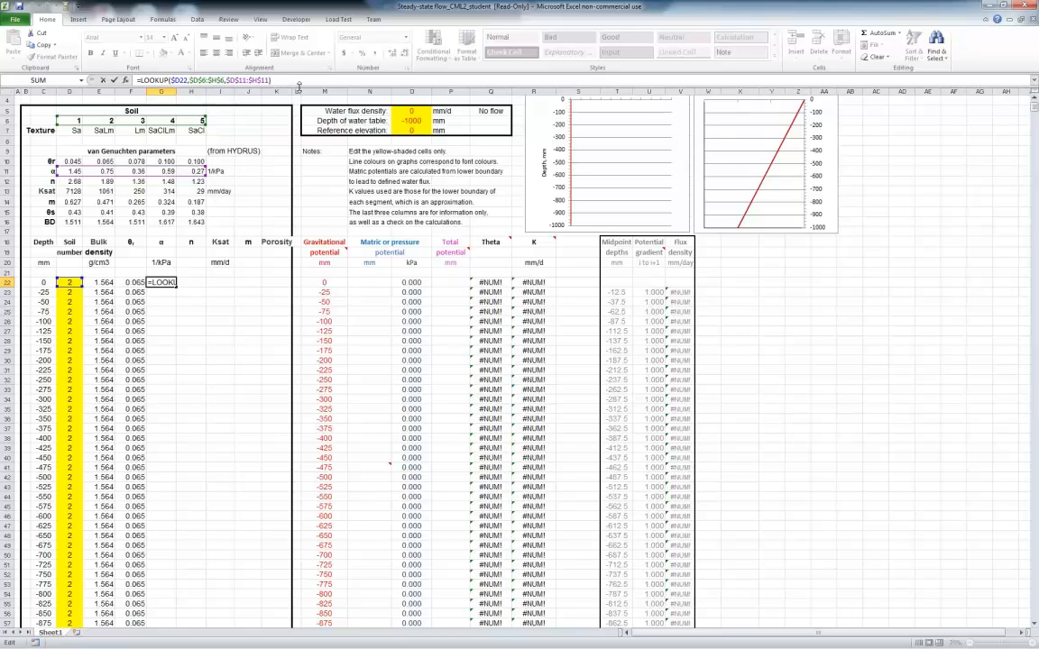
{"action": "key", "text": "Escape"}
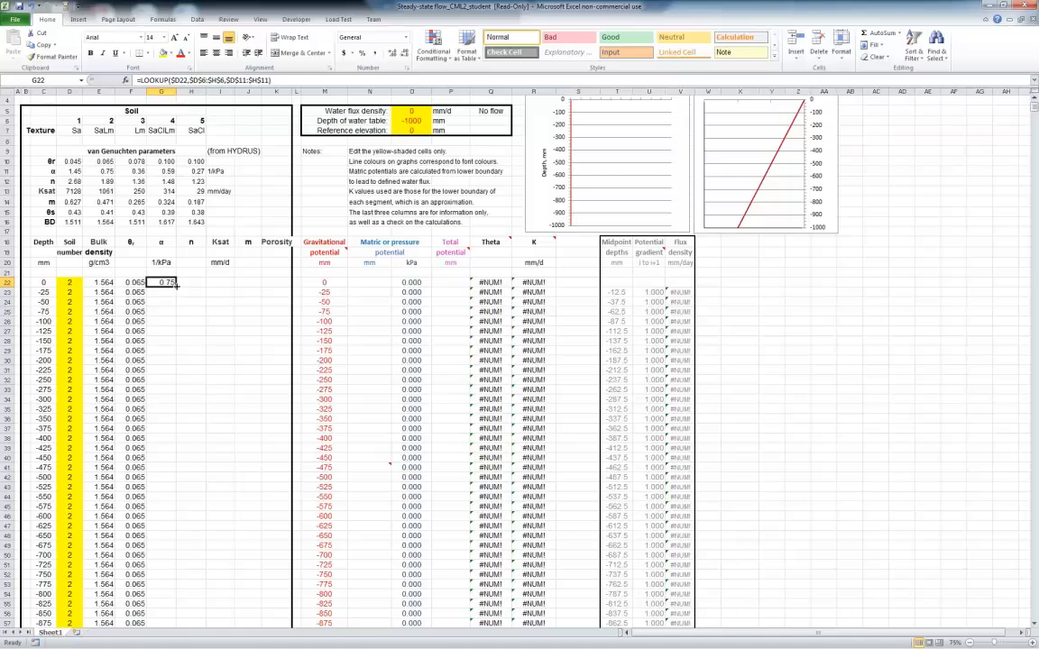
{"action": "double_click", "coordinate": [176, 286]}
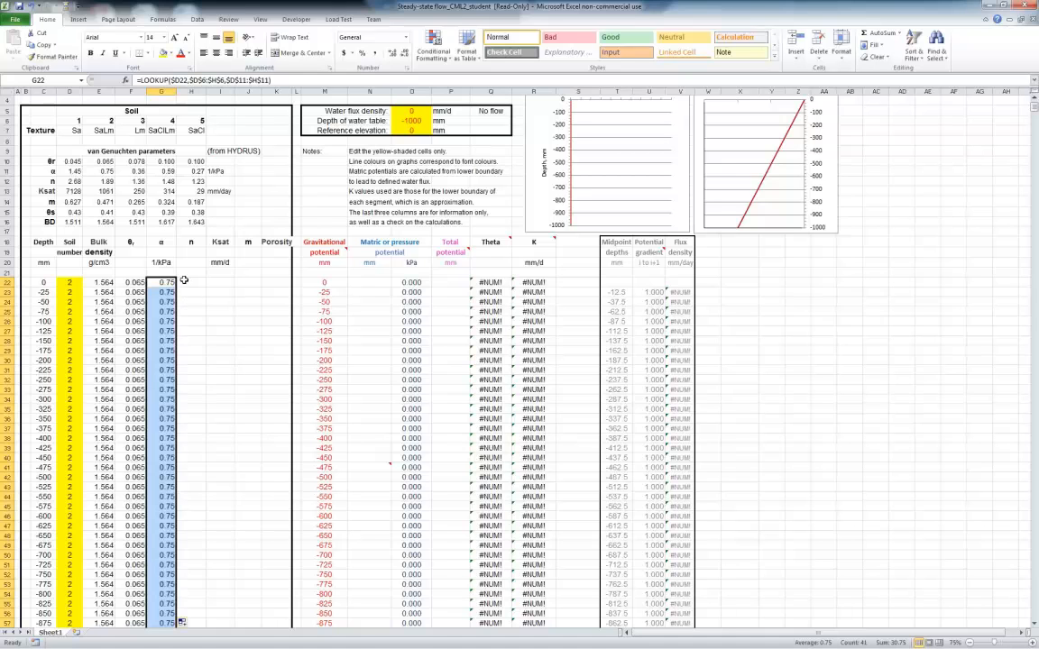
Copy the α LOOKUP from G22 into the first n cell, H22, as a formula only
{"action": "left_click", "coordinate": [170, 284]}
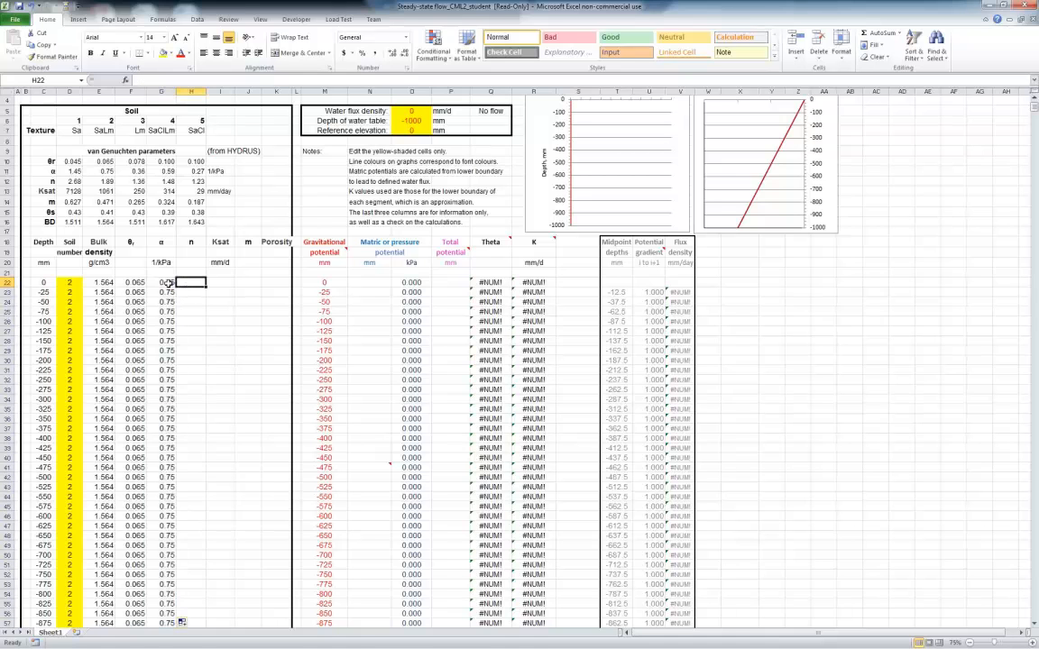
{"action": "right_click", "coordinate": [173, 285]}
{"action": "left_click", "coordinate": [193, 305]}
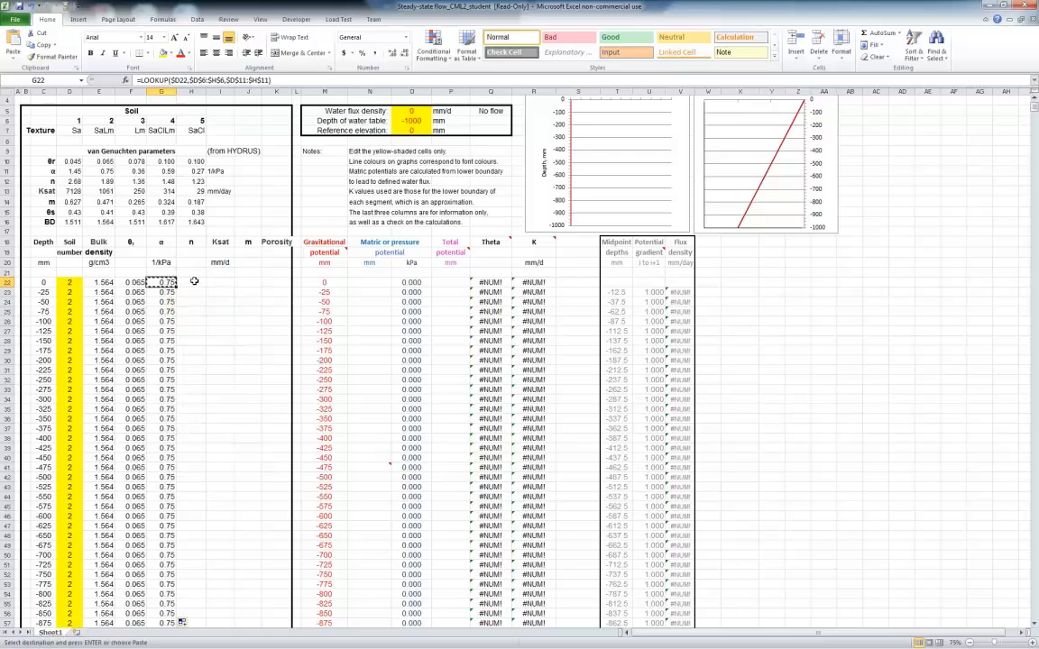
{"action": "left_click", "coordinate": [197, 283]}
{"action": "right_click", "coordinate": [197, 284]}
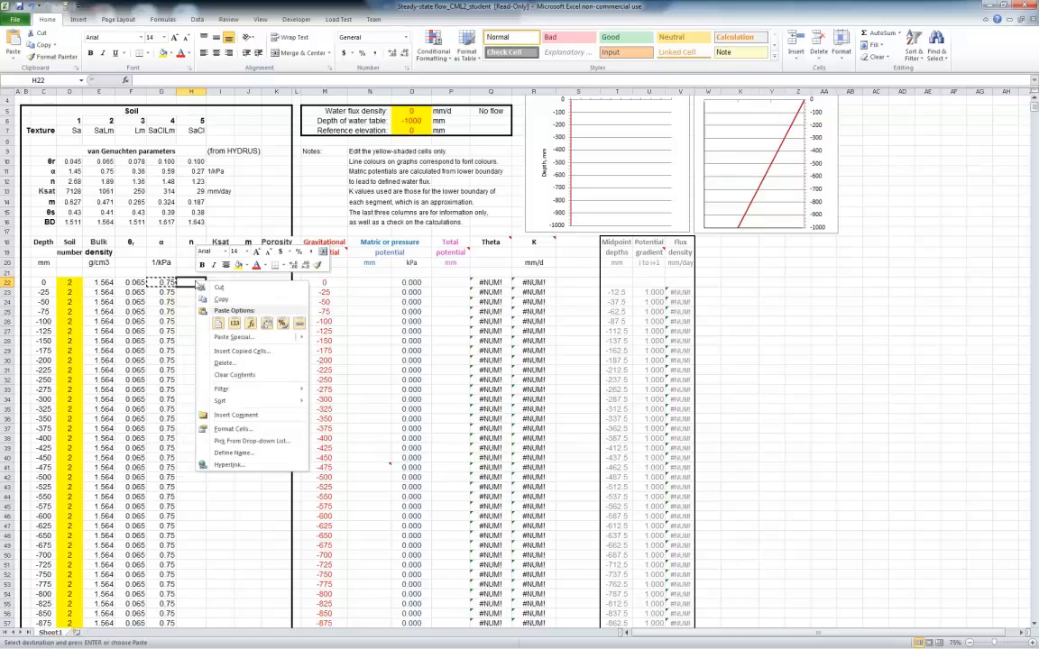
{"action": "left_click", "coordinate": [251, 324]}
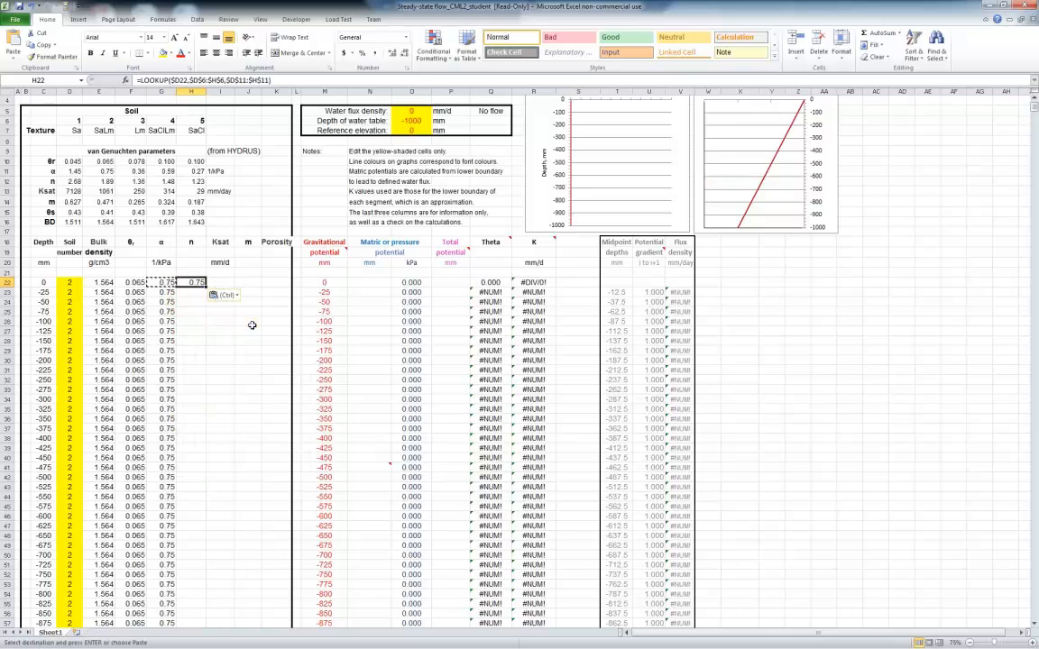
Change the result vector in H22's LOOKUP to $D$12:$H$12 and fill the formula down the n column
{"action": "left_click", "coordinate": [280, 81]}
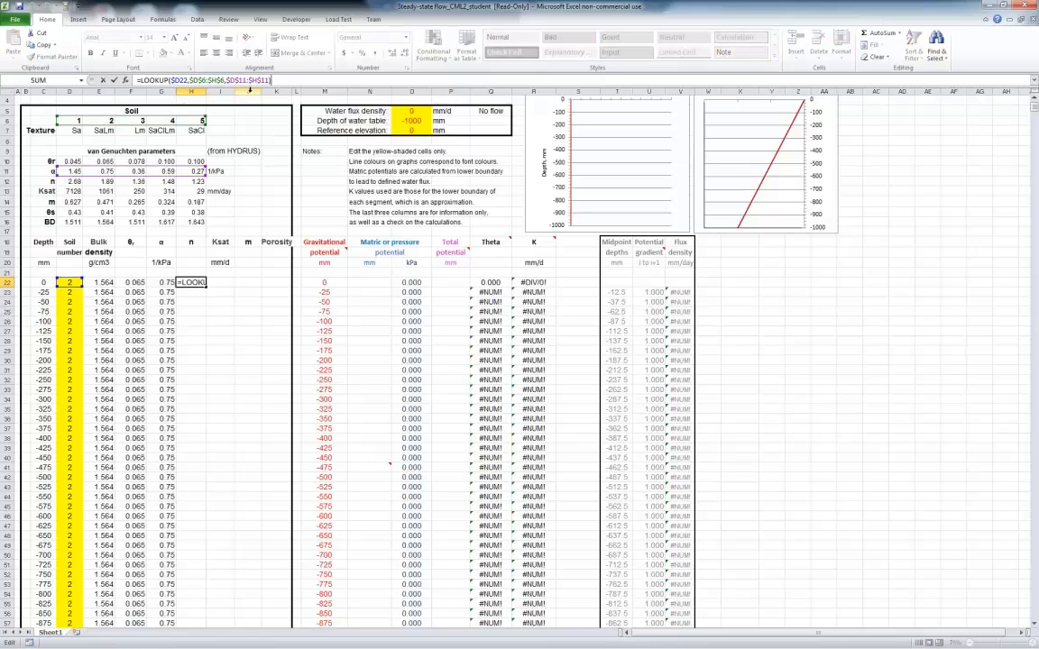
{"action": "left_click", "coordinate": [245, 81]}
{"action": "key", "text": "BackSpace"}
{"action": "type", "text": "2"}
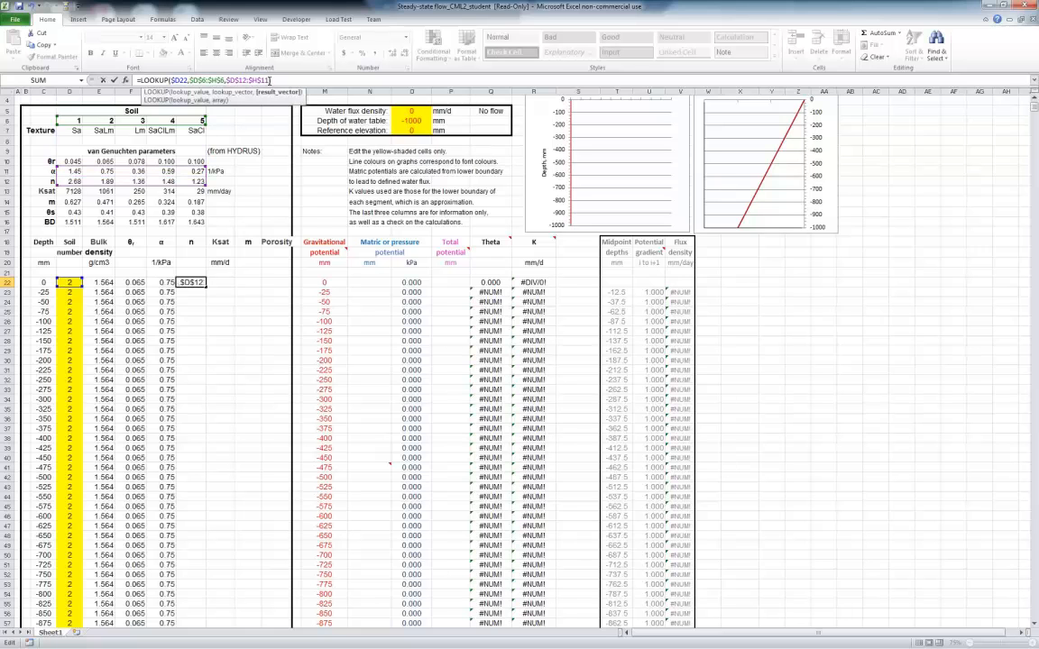
{"action": "left_click", "coordinate": [270, 80]}
{"action": "key", "text": "BackSpace"}
{"action": "type", "text": "2)"}
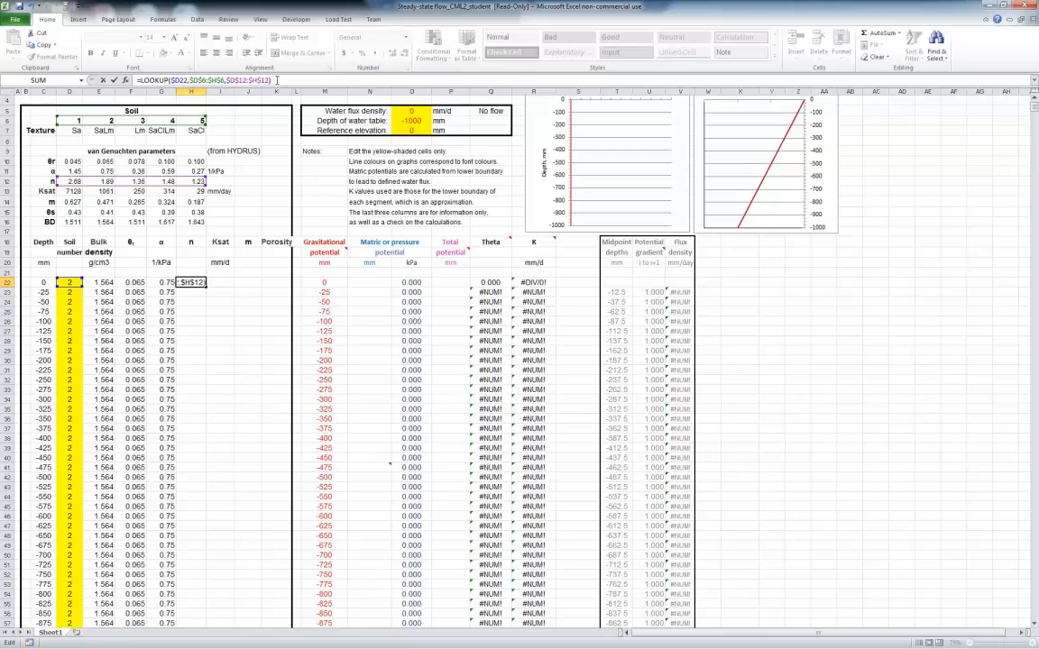
{"action": "key", "text": "ctrl+Return"}
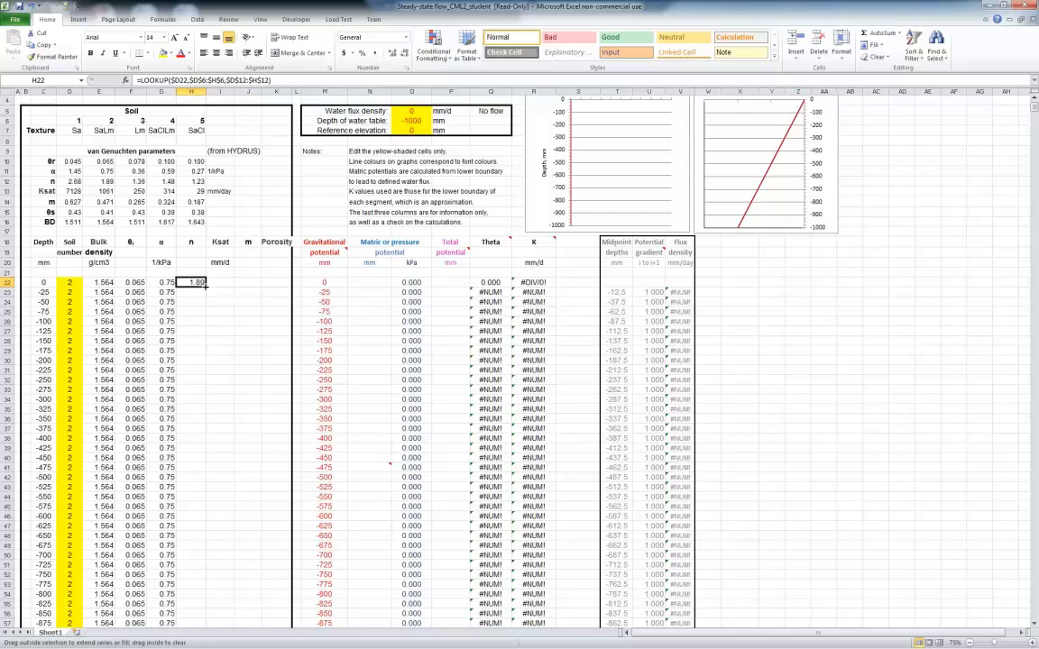
{"action": "double_click", "coordinate": [206, 287]}
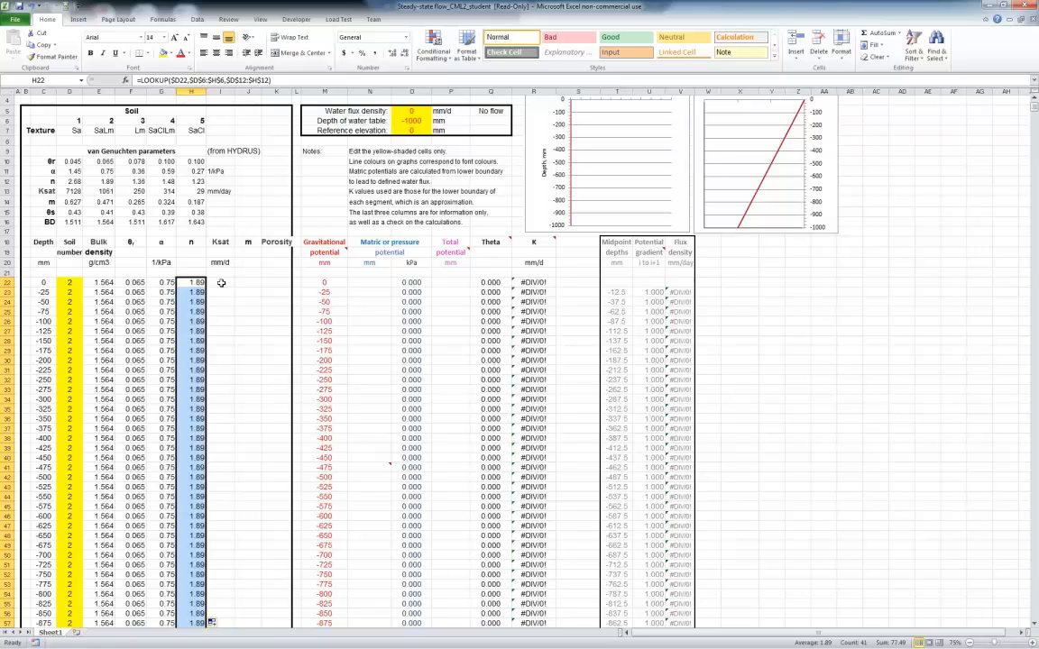
Copy the n LOOKUP from H22 into the first Ksat cell, I22, as a formula only
{"action": "key", "text": "Right"}
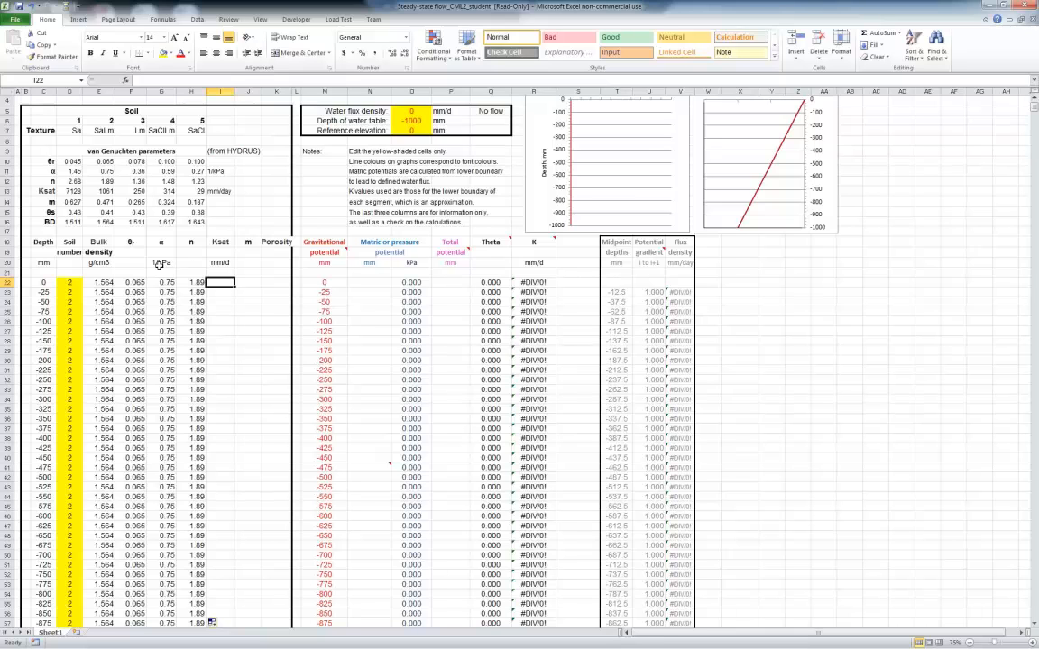
{"action": "left_click", "coordinate": [200, 282]}
{"action": "right_click", "coordinate": [201, 282]}
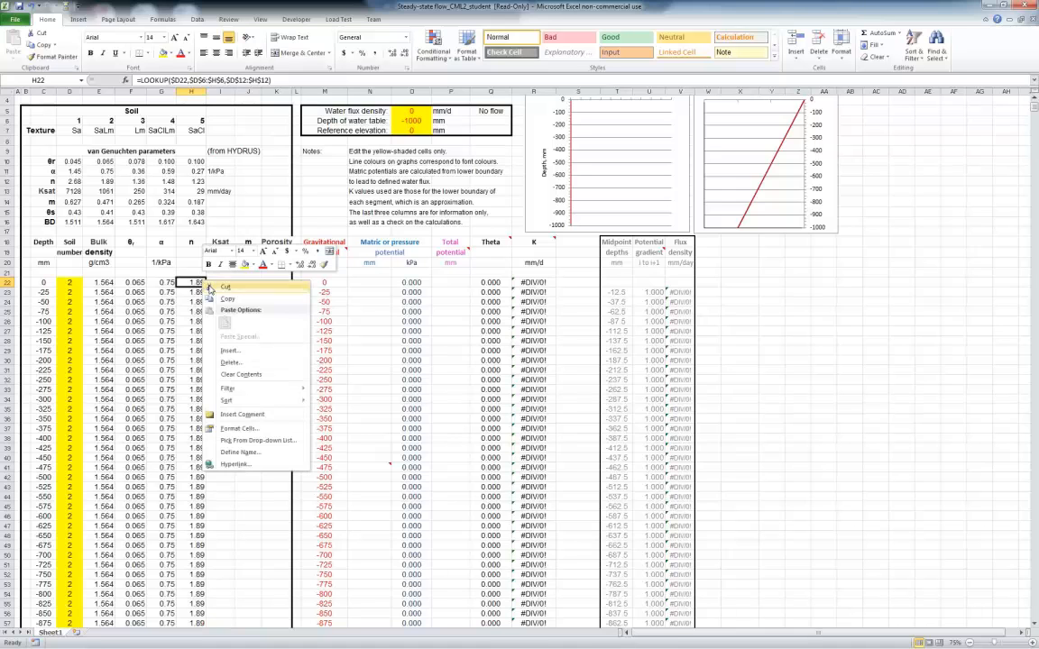
{"action": "left_click", "coordinate": [226, 301]}
{"action": "right_click", "coordinate": [226, 283]}
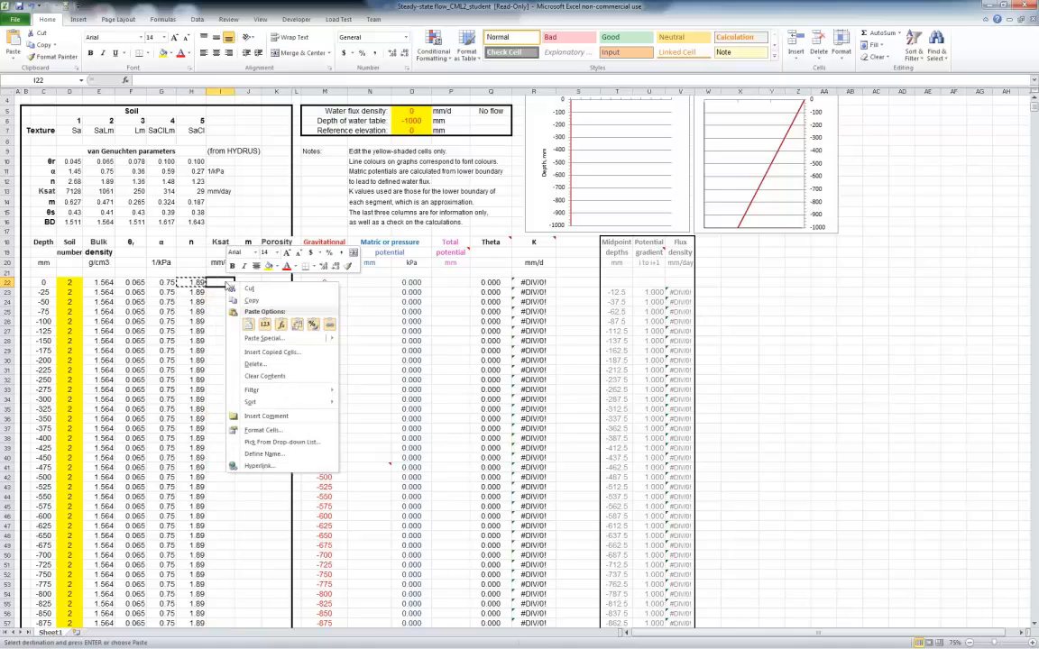
{"action": "left_click", "coordinate": [281, 324]}
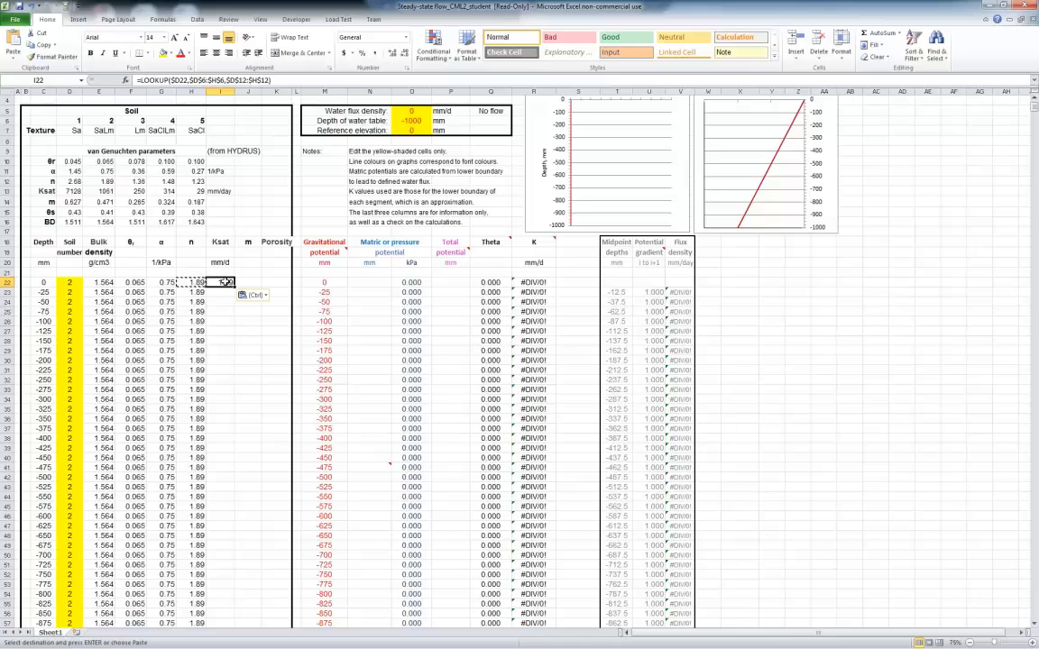
Change the result vector in I22's LOOKUP to $D$13:$H$13 and fill the formula down the Ksat column
{"action": "key", "text": "F2"}
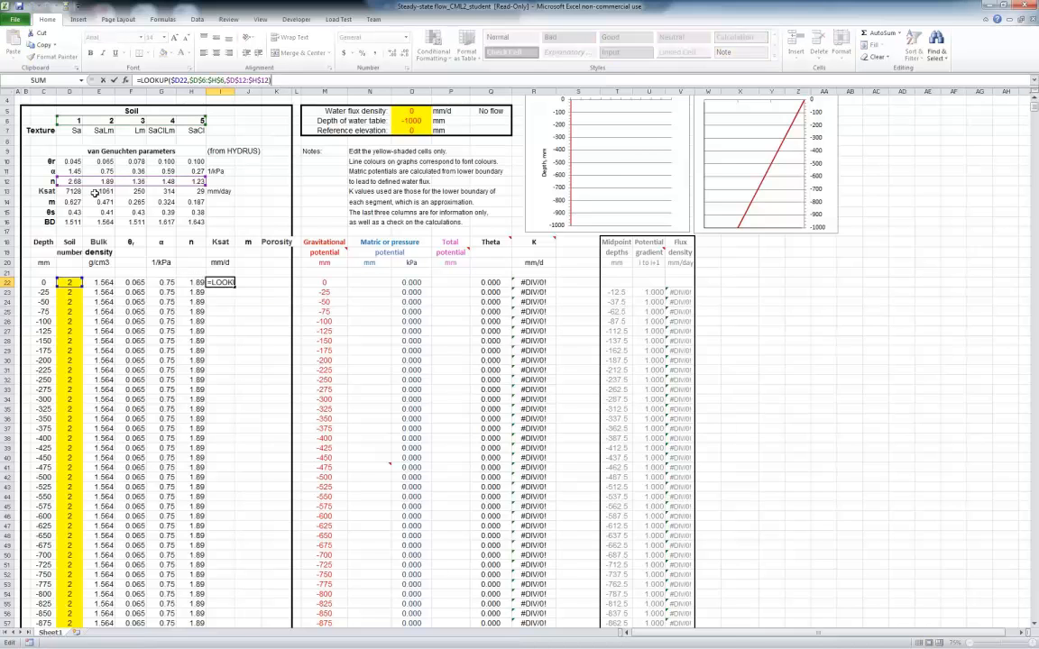
{"action": "left_click", "coordinate": [246, 79]}
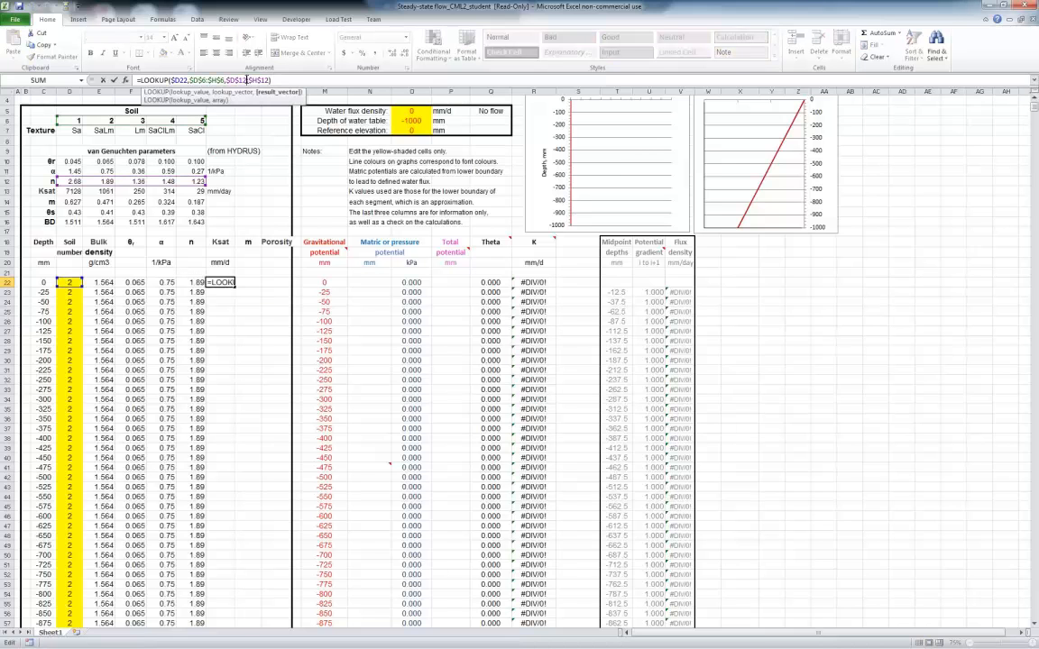
{"action": "key", "text": "BackSpace"}
{"action": "type", "text": "3"}
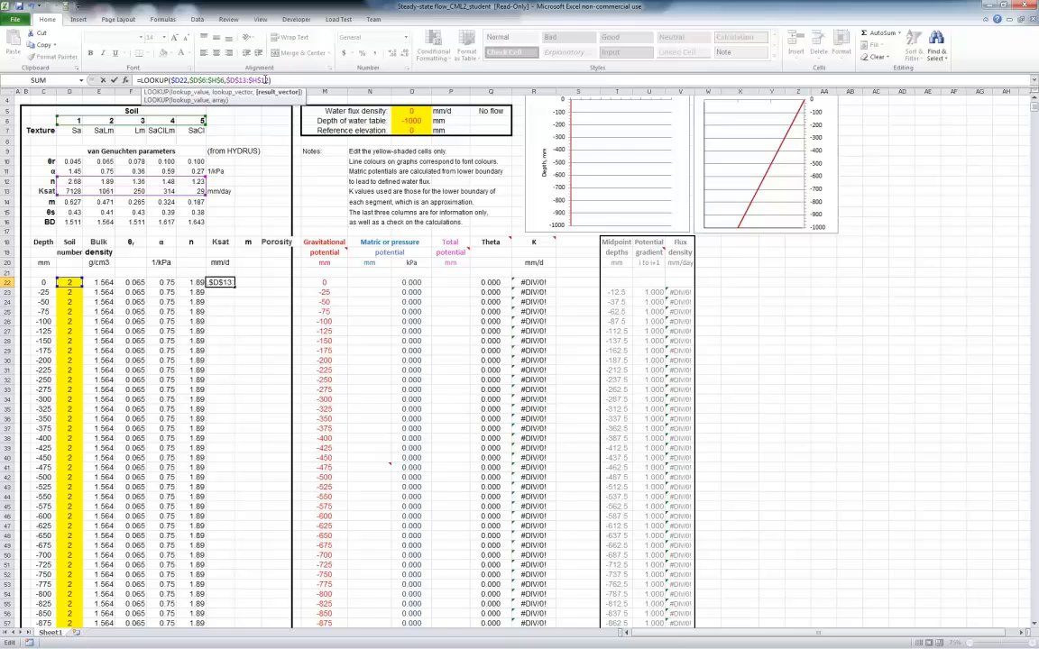
{"action": "key", "text": "BackSpace"}
{"action": "type", "text": "3"}
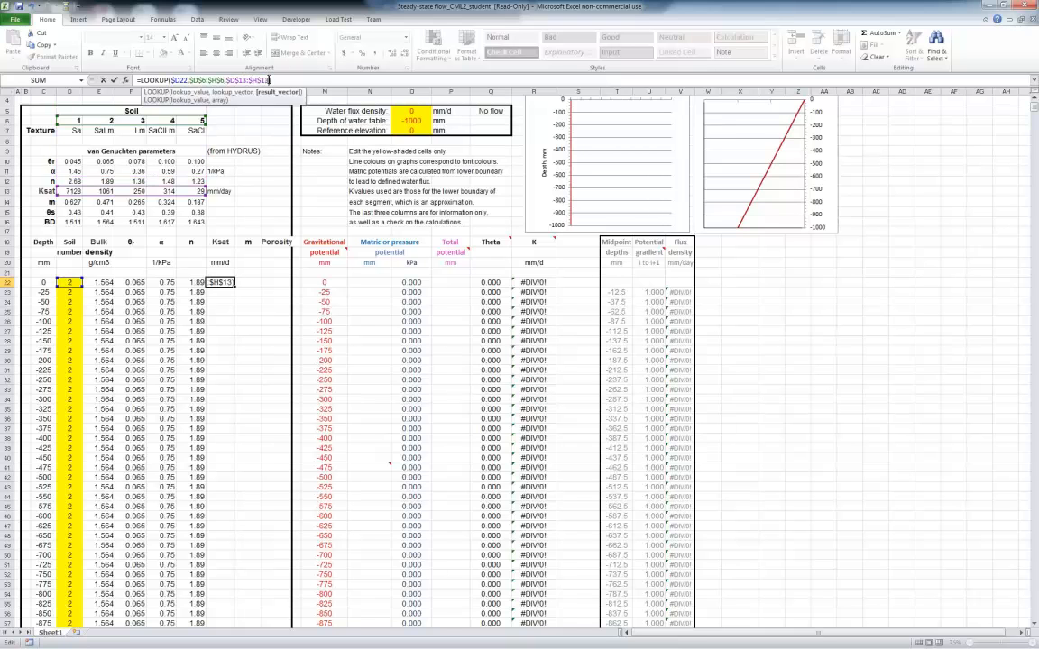
{"action": "key", "text": "Return"}
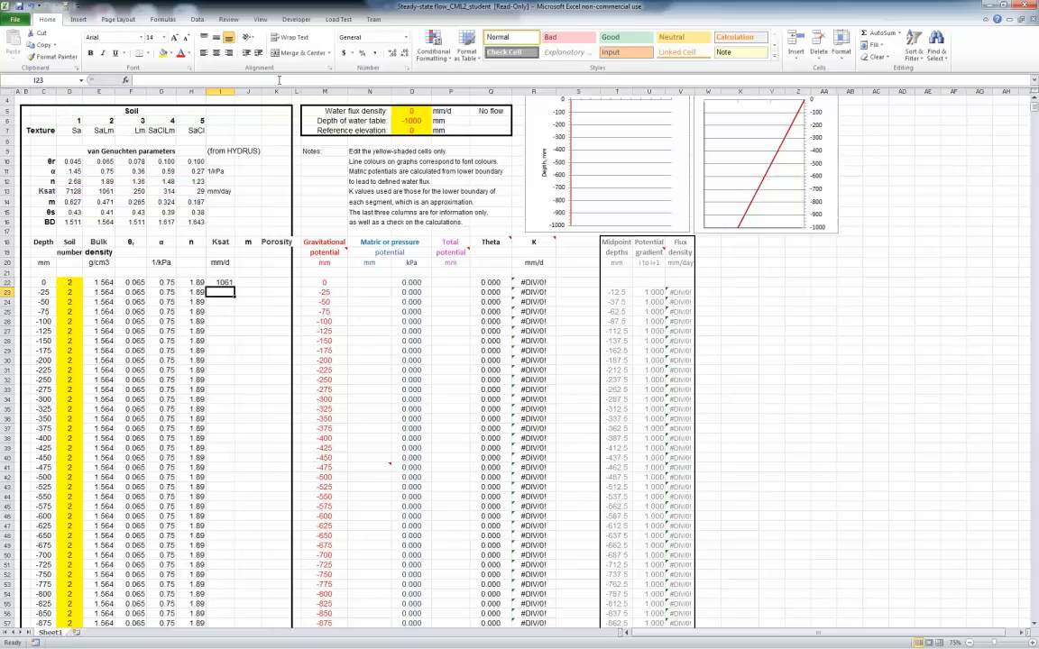
{"action": "key", "text": "Up"}
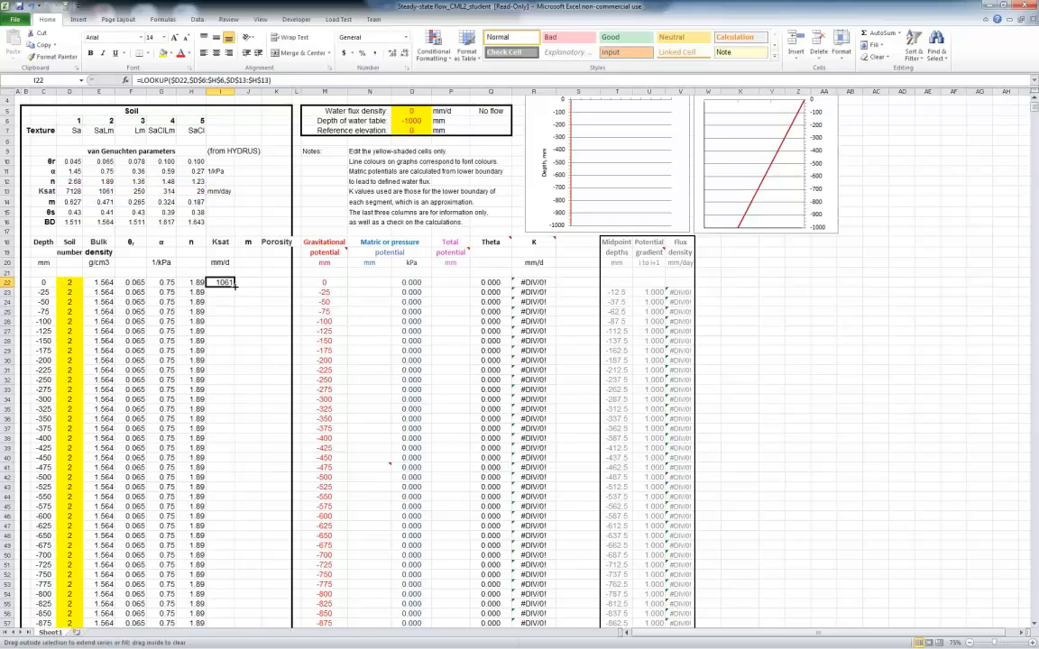
{"action": "double_click", "coordinate": [234, 285]}
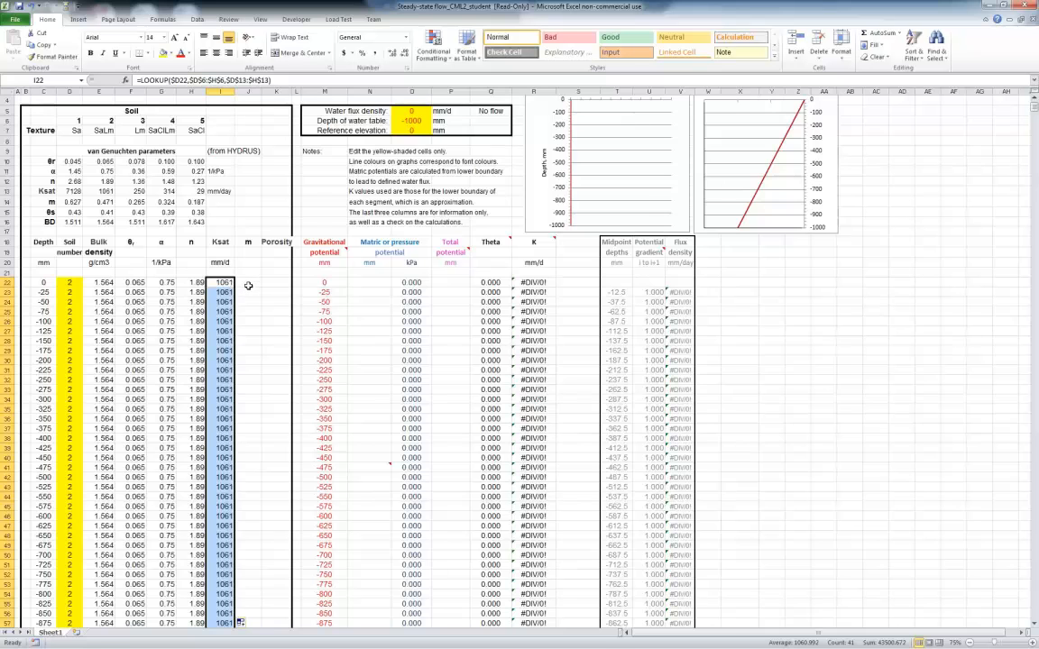
Copy the Ksat LOOKUP formula from I22 into the first m cell, J22
{"action": "scroll", "coordinate": [248, 285], "scroll_direction": "down", "scroll_amount": 3}
{"action": "scroll", "coordinate": [248, 286], "scroll_direction": "up", "scroll_amount": 2}
{"action": "left_click", "coordinate": [224, 252]}
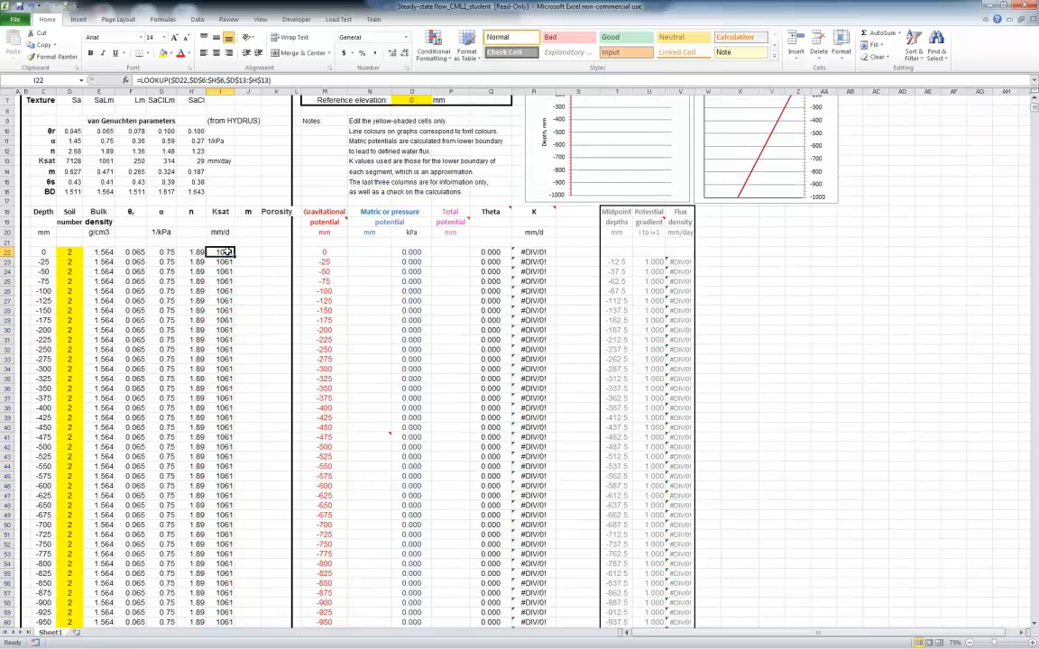
{"action": "right_click", "coordinate": [229, 251]}
{"action": "right_click", "coordinate": [251, 254]}
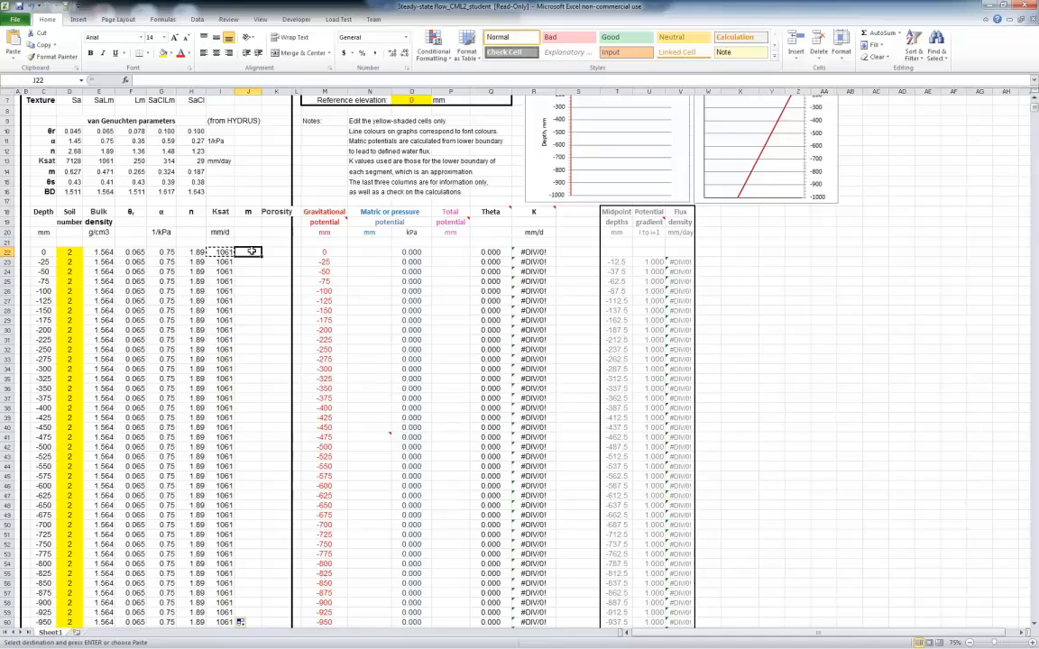
{"action": "left_click", "coordinate": [306, 295]}
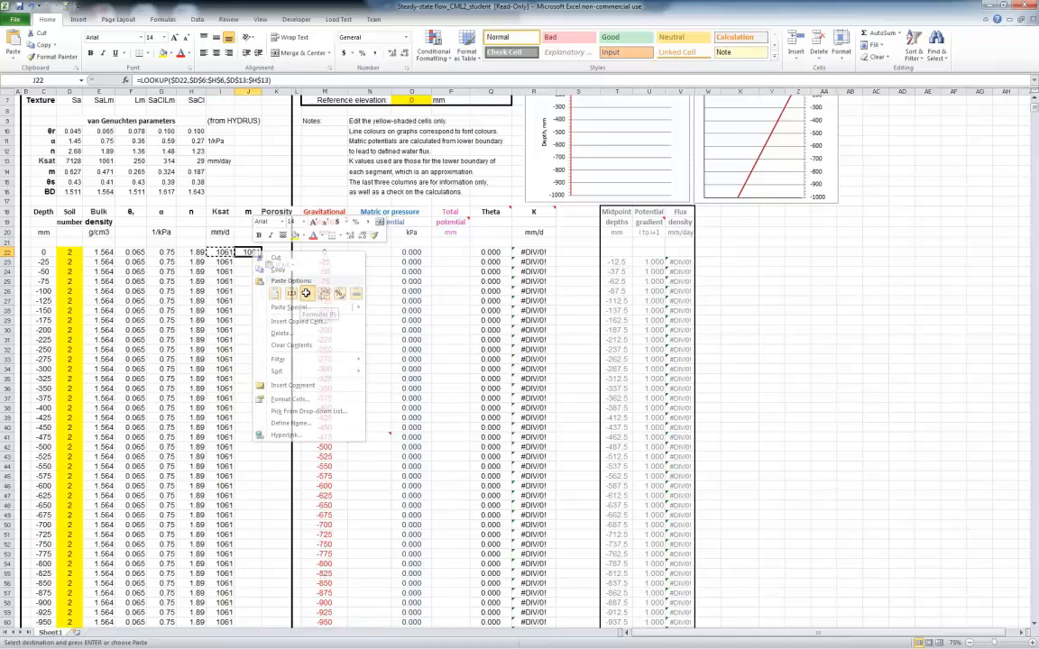
Change the result vector in J22's LOOKUP to $D$14:$H$14 and fill the formula down the m column
{"action": "left_click", "coordinate": [280, 81]}
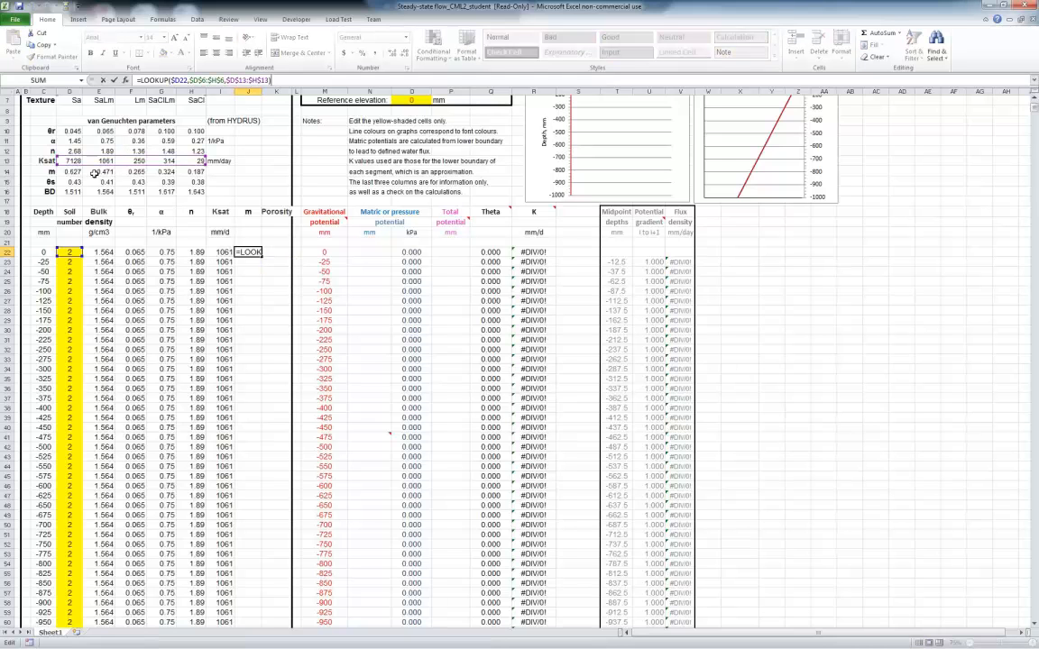
{"action": "left_click", "coordinate": [268, 80]}
{"action": "key", "text": "BackSpace"}
{"action": "type", "text": "4"}
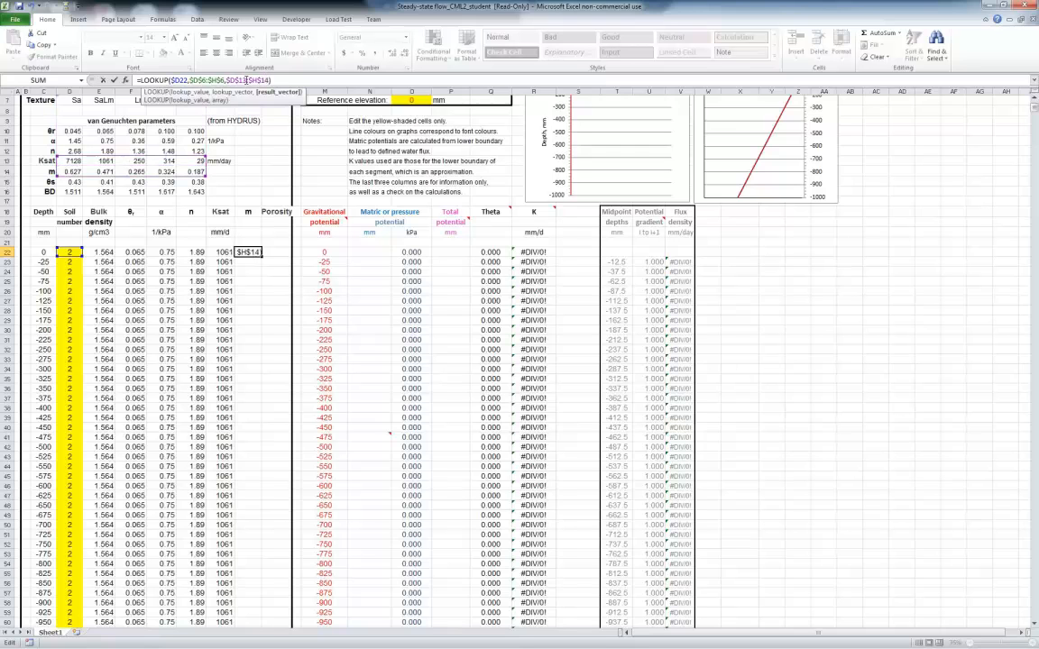
{"action": "left_click", "coordinate": [247, 80]}
{"action": "type", "text": "4"}
{"action": "key", "text": "BackSpace"}
{"action": "key", "text": "BackSpace"}
{"action": "type", "text": "4"}
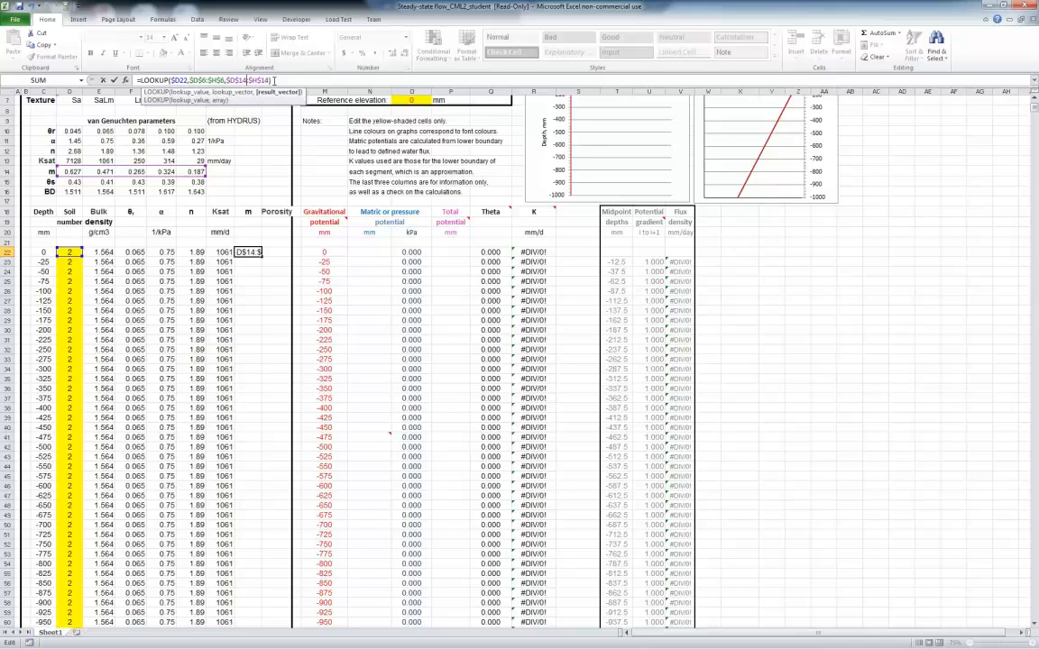
{"action": "left_click", "coordinate": [283, 80]}
{"action": "key", "text": "Return"}
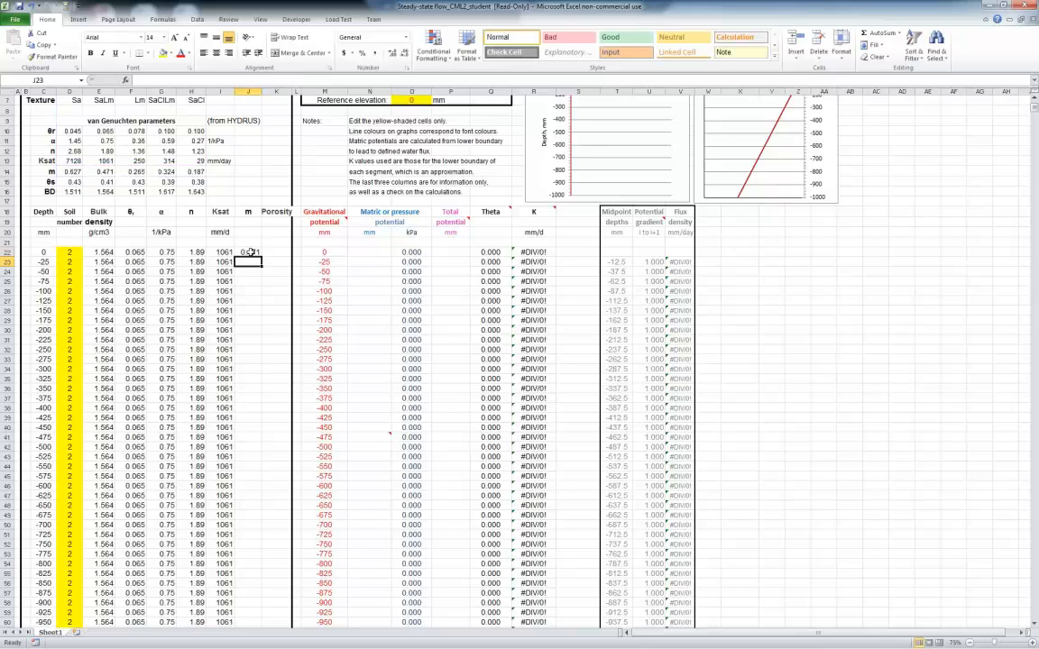
{"action": "left_click", "coordinate": [257, 253]}
{"action": "double_click", "coordinate": [263, 257]}
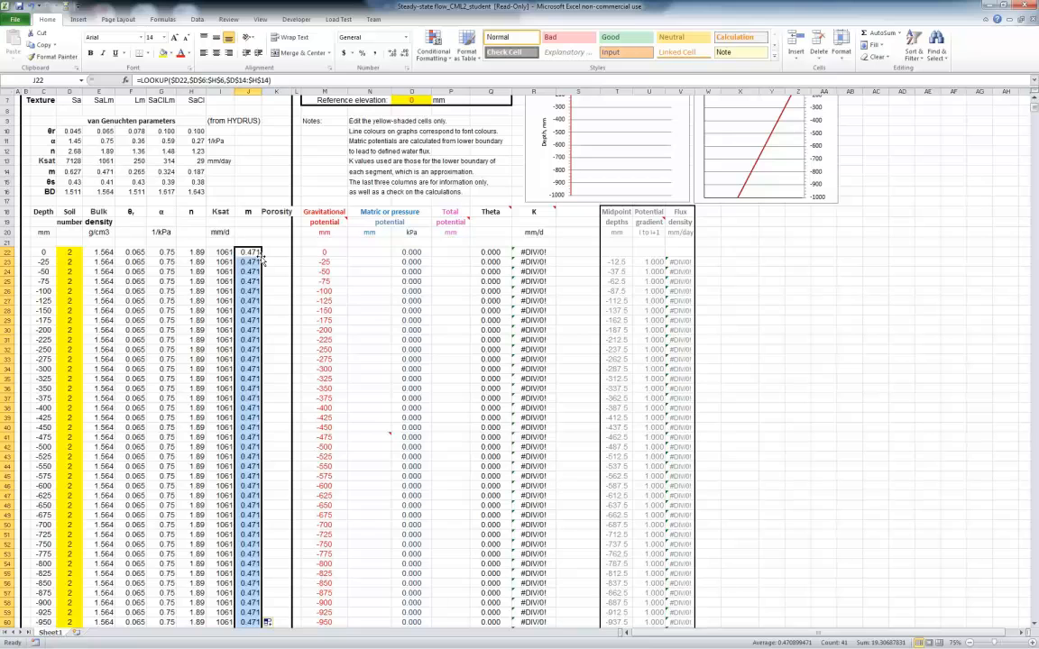
Copy the m LOOKUP formula from J22 into the first Porosity cell, K22
{"action": "left_click", "coordinate": [257, 254]}
{"action": "right_click", "coordinate": [257, 253]}
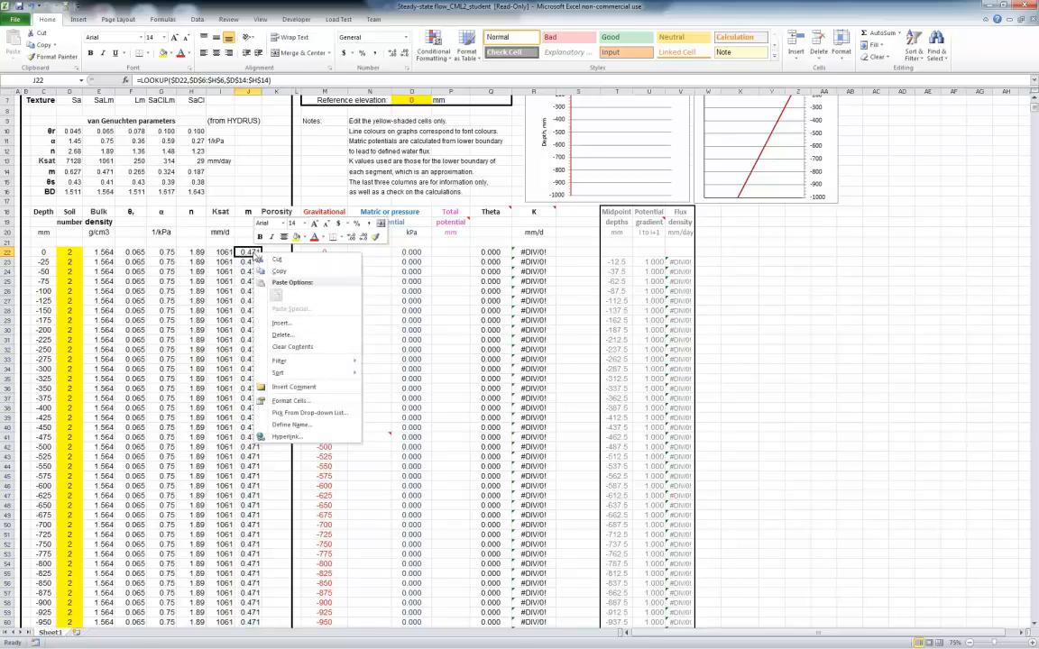
{"action": "left_click", "coordinate": [277, 270]}
{"action": "right_click", "coordinate": [278, 254]}
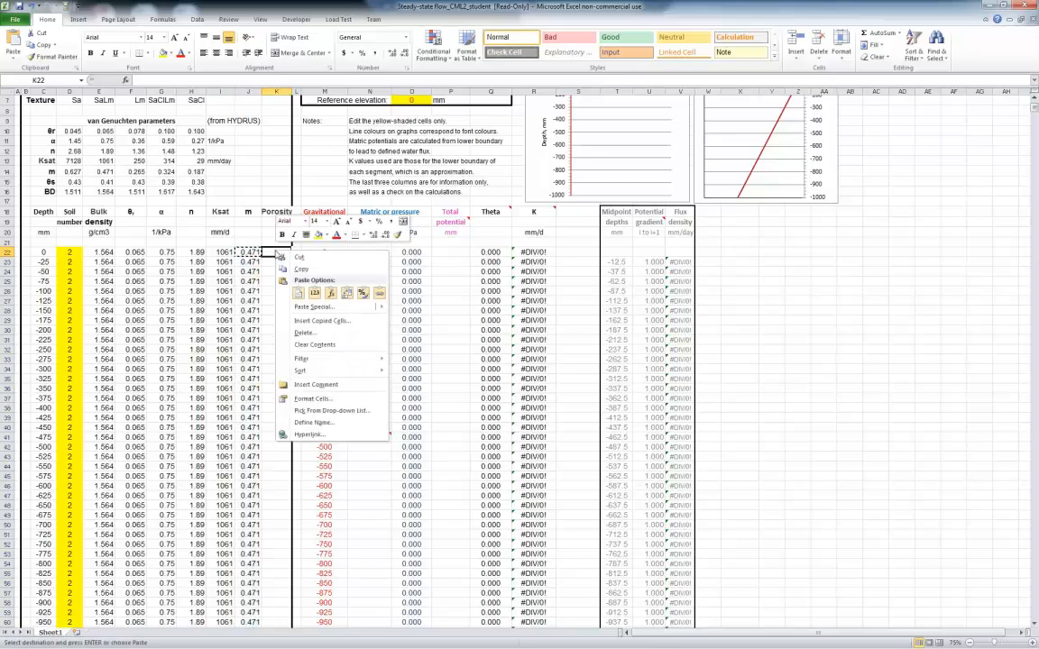
{"action": "left_click", "coordinate": [293, 293]}
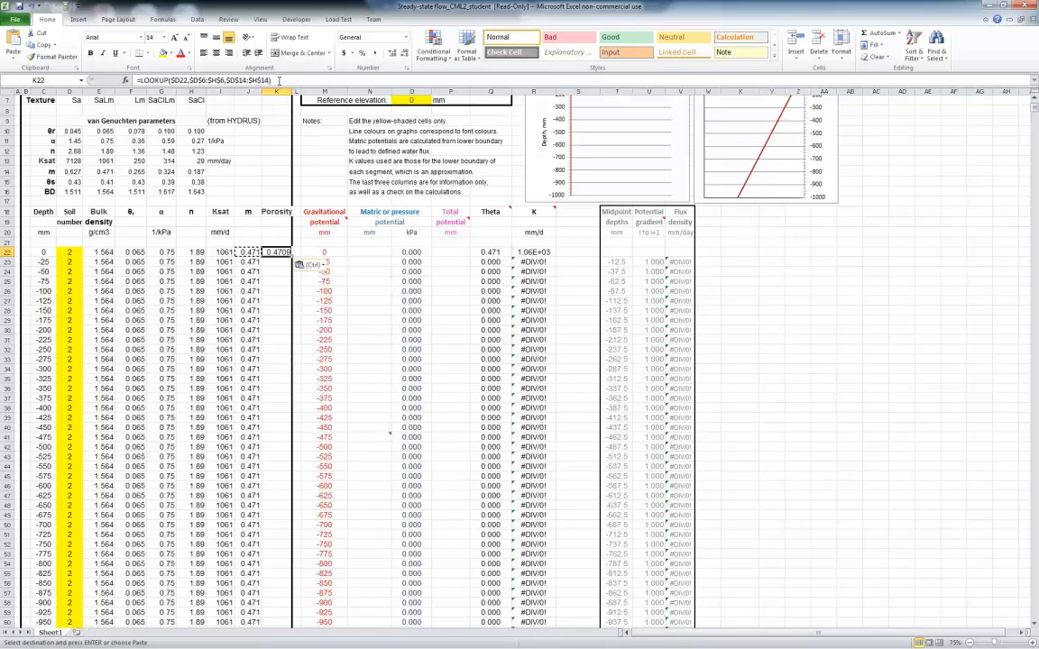
Change the result vector in K22's LOOKUP to $D$15:$H$15 and fill the formula down the Porosity column
{"action": "left_click", "coordinate": [279, 80]}
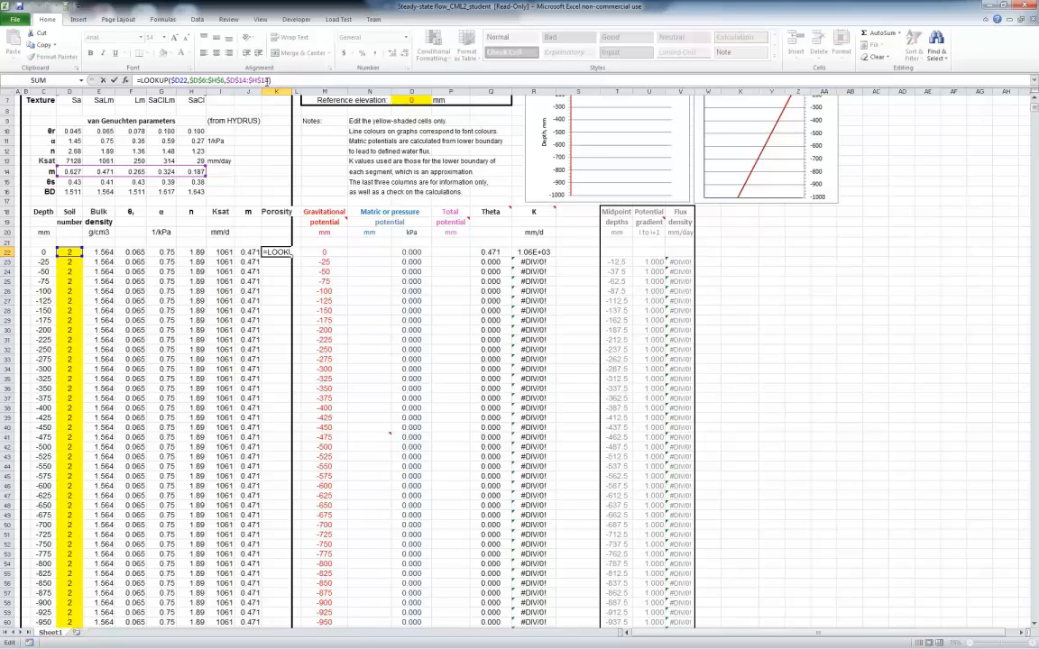
{"action": "left_click", "coordinate": [268, 80]}
{"action": "key", "text": "BackSpace"}
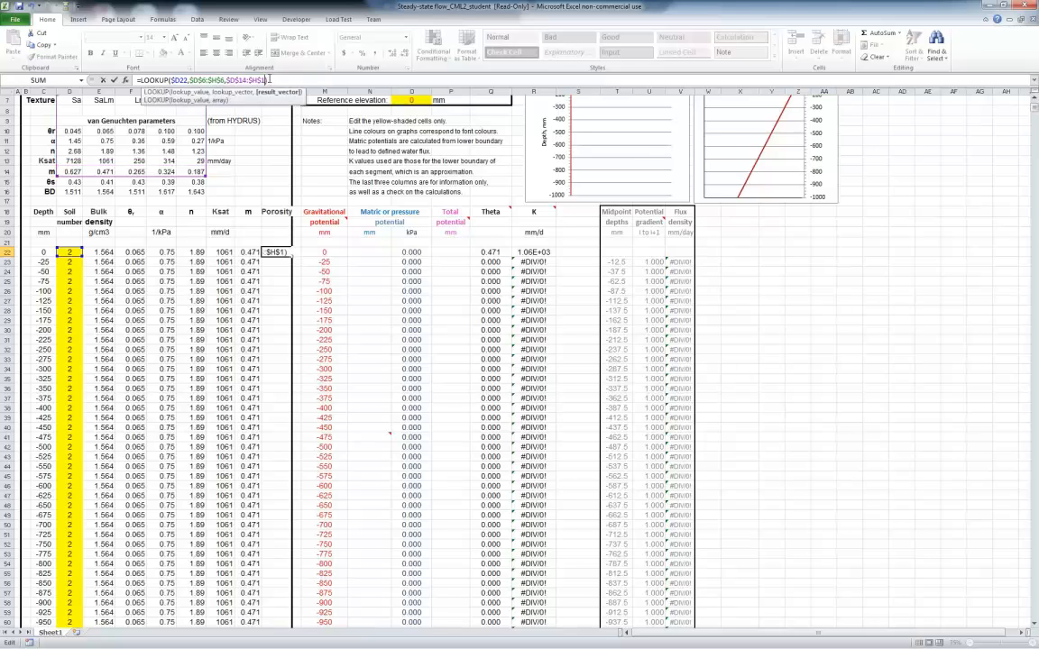
{"action": "type", "text": "5"}
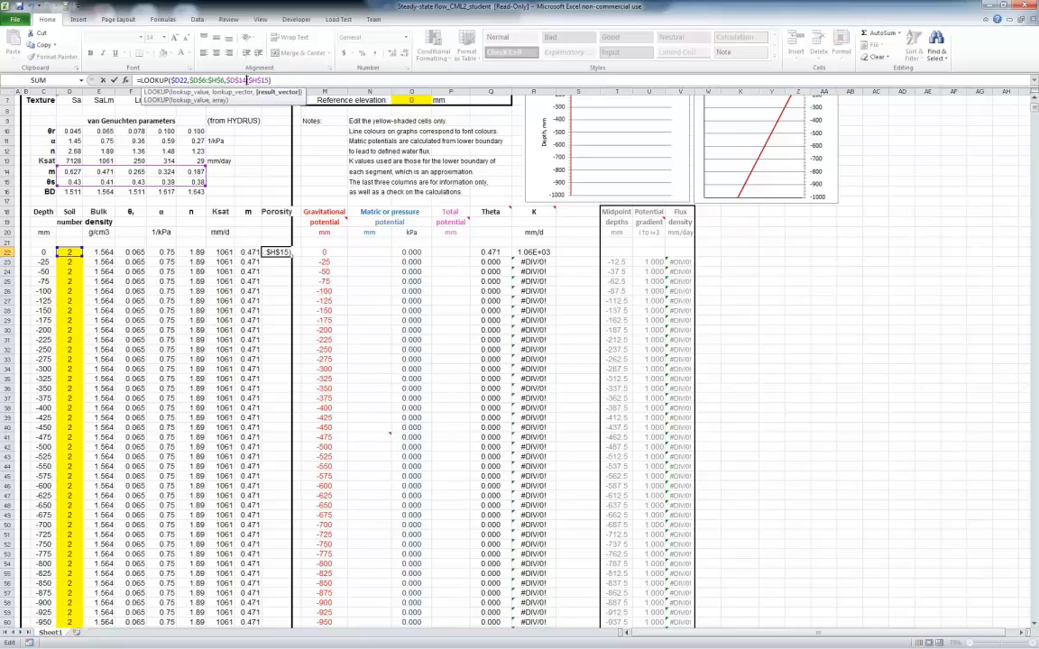
{"action": "key", "text": "BackSpace"}
{"action": "type", "text": "5"}
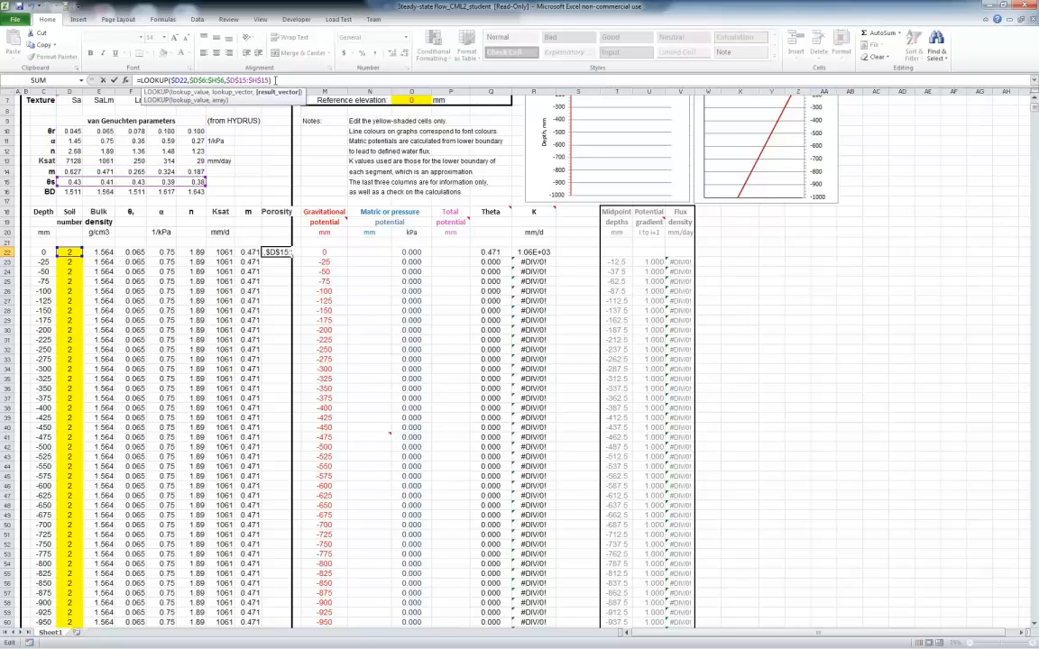
{"action": "left_click", "coordinate": [275, 81]}
{"action": "key", "text": "Return"}
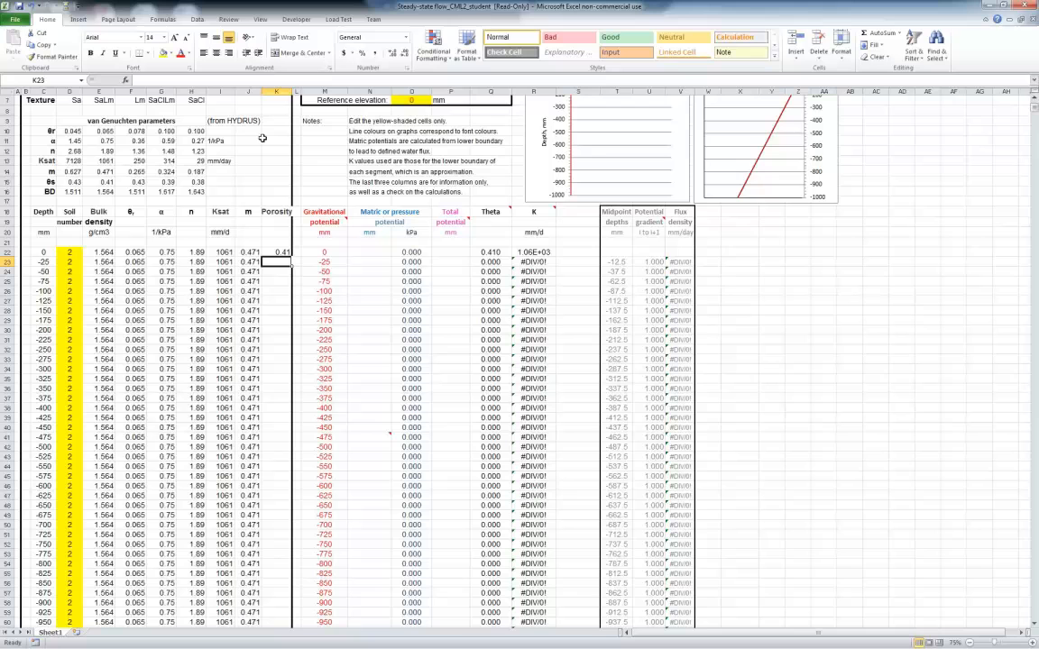
{"action": "left_click", "coordinate": [275, 254]}
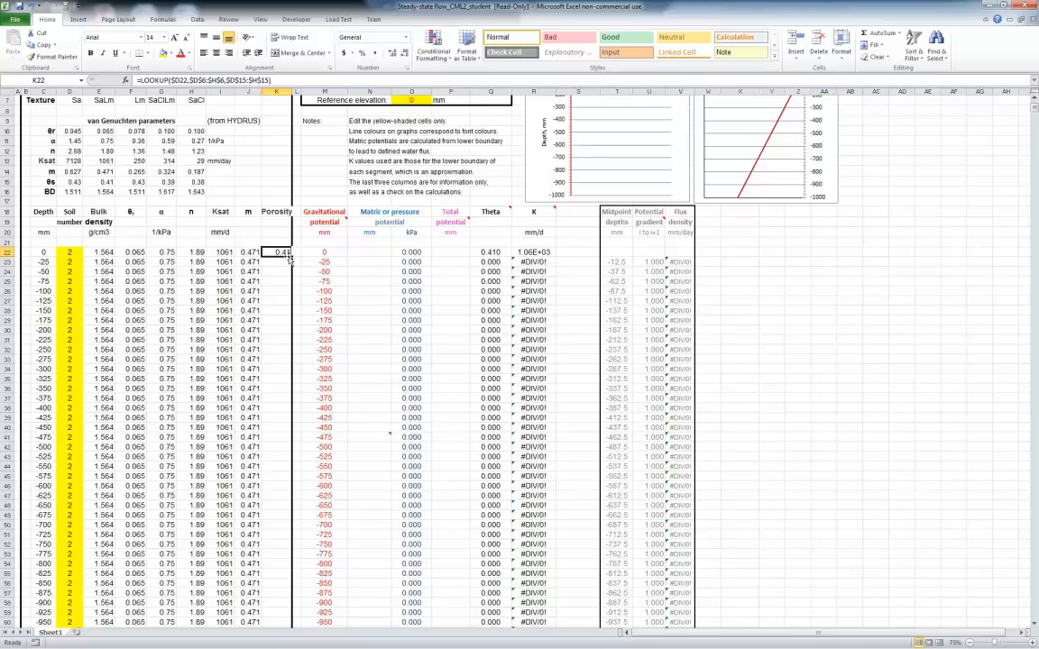
{"action": "double_click", "coordinate": [291, 258]}
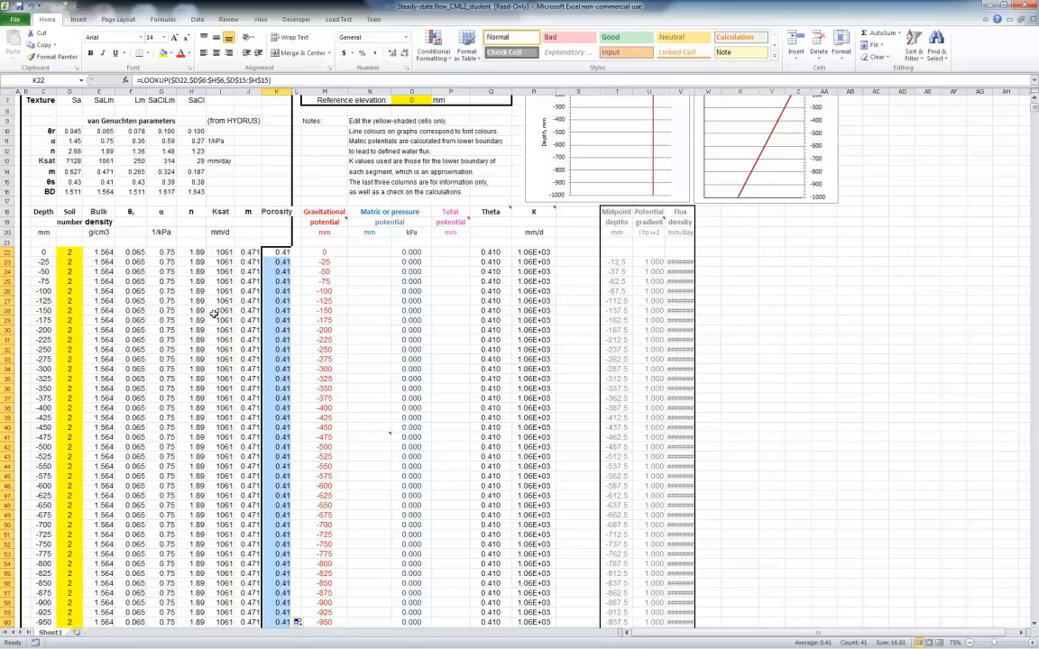
Test the lookups with sand by entering soil number 1 in D22 and filling it down the Soil number column
{"action": "scroll", "coordinate": [162, 381], "scroll_direction": "up", "scroll_amount": 2}
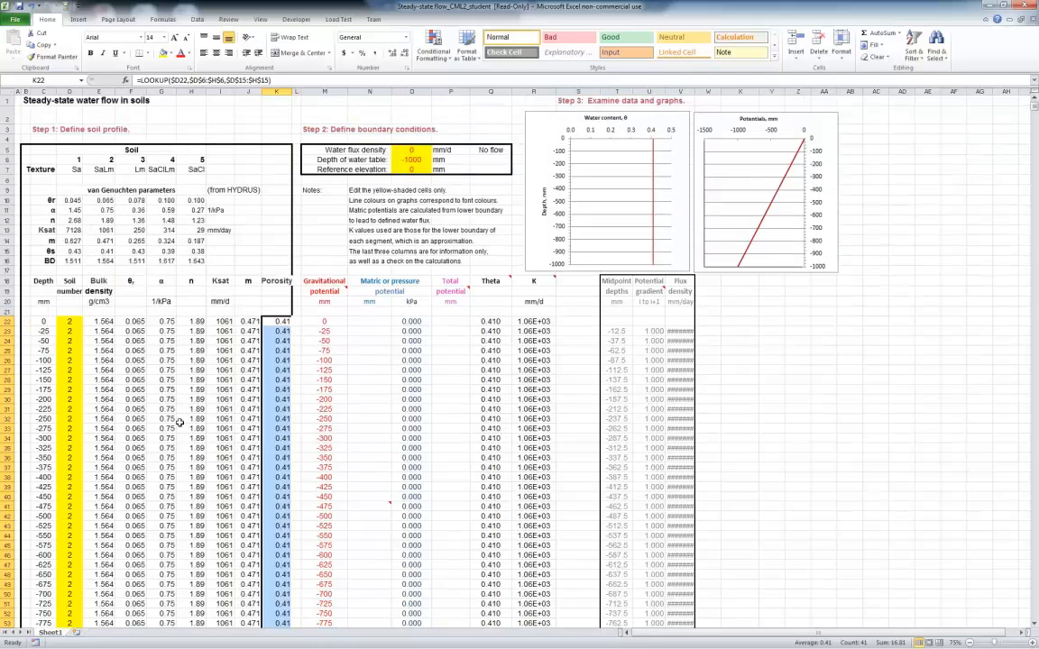
{"action": "scroll", "coordinate": [180, 422], "scroll_direction": "down", "scroll_amount": 2}
{"action": "scroll", "coordinate": [162, 380], "scroll_direction": "up", "scroll_amount": 2}
{"action": "left_click", "coordinate": [70, 321]}
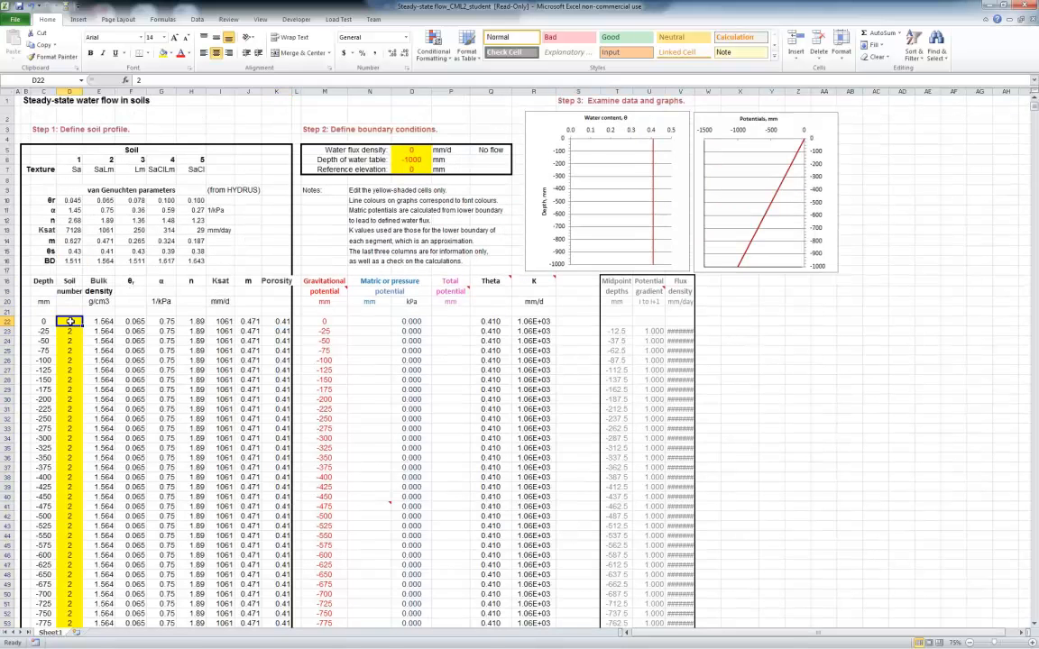
{"action": "type", "text": "1"}
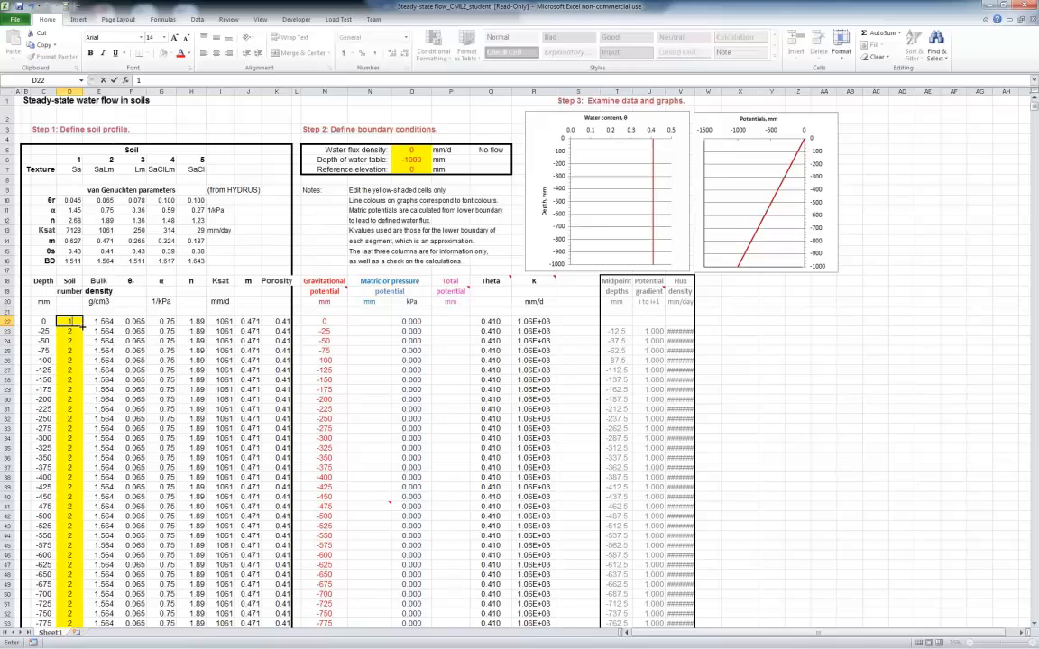
{"action": "double_click", "coordinate": [82, 327]}
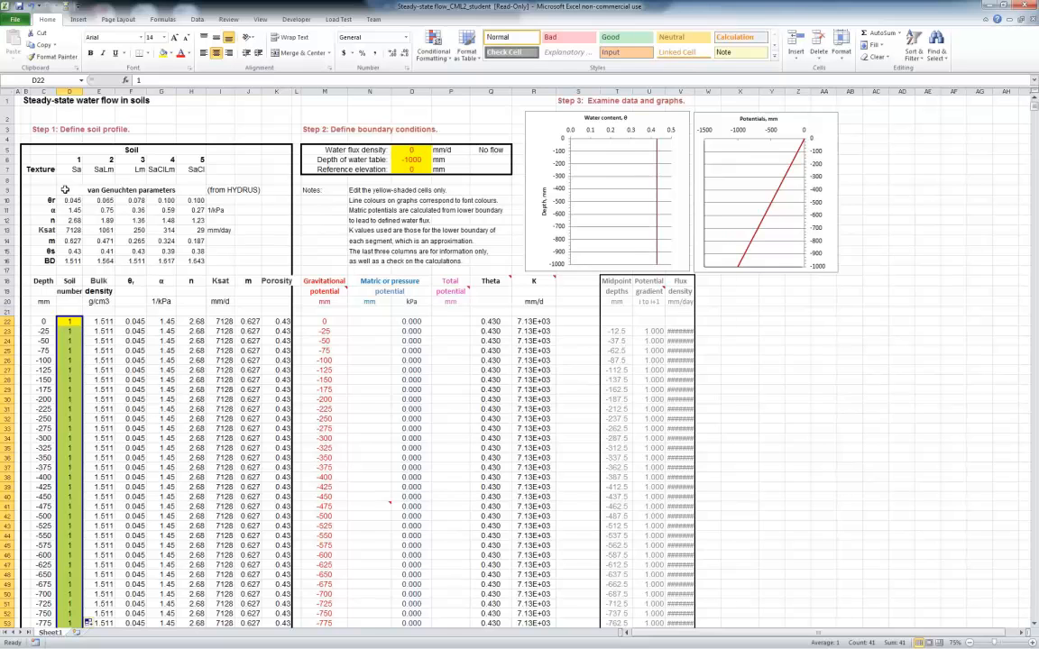
Set the soil number in D22 to 3 and fill it down the profile to test the loam parameters
{"action": "left_click", "coordinate": [72, 322]}
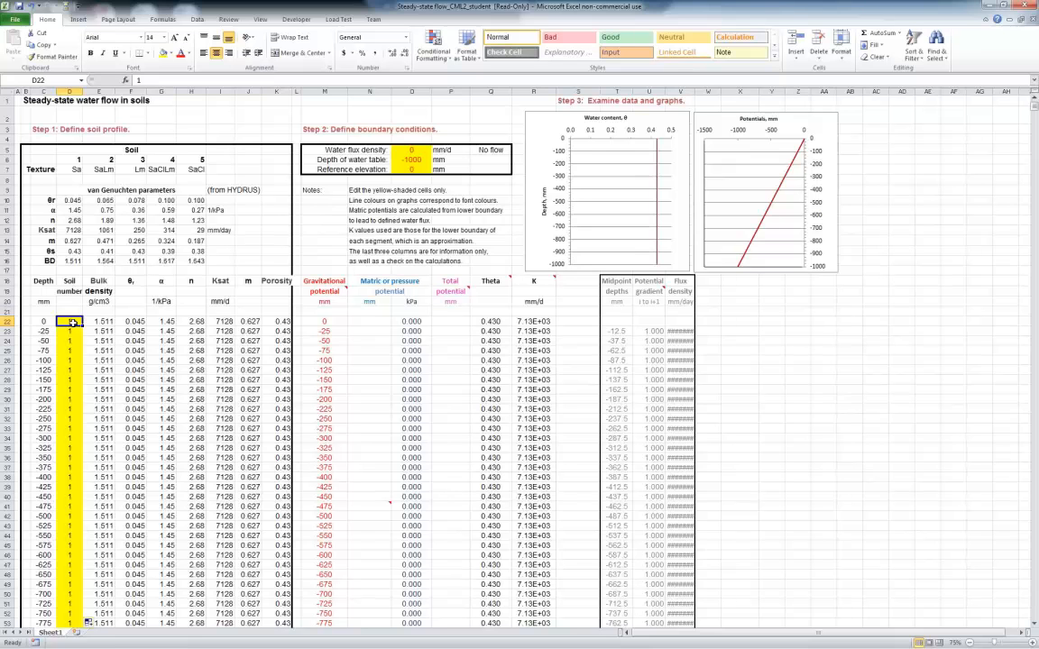
{"action": "type", "text": "3"}
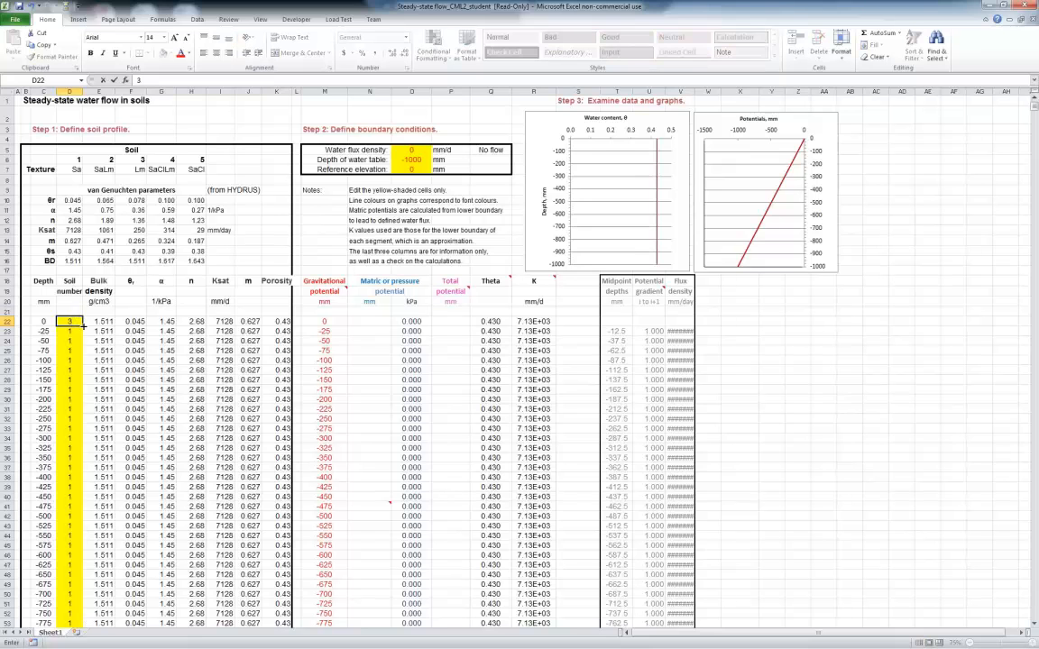
{"action": "double_click", "coordinate": [83, 327]}
Change the soil number to 4 in D22 and fill it down all depths to test the SaClLm parameters
{"action": "left_click", "coordinate": [68, 323]}
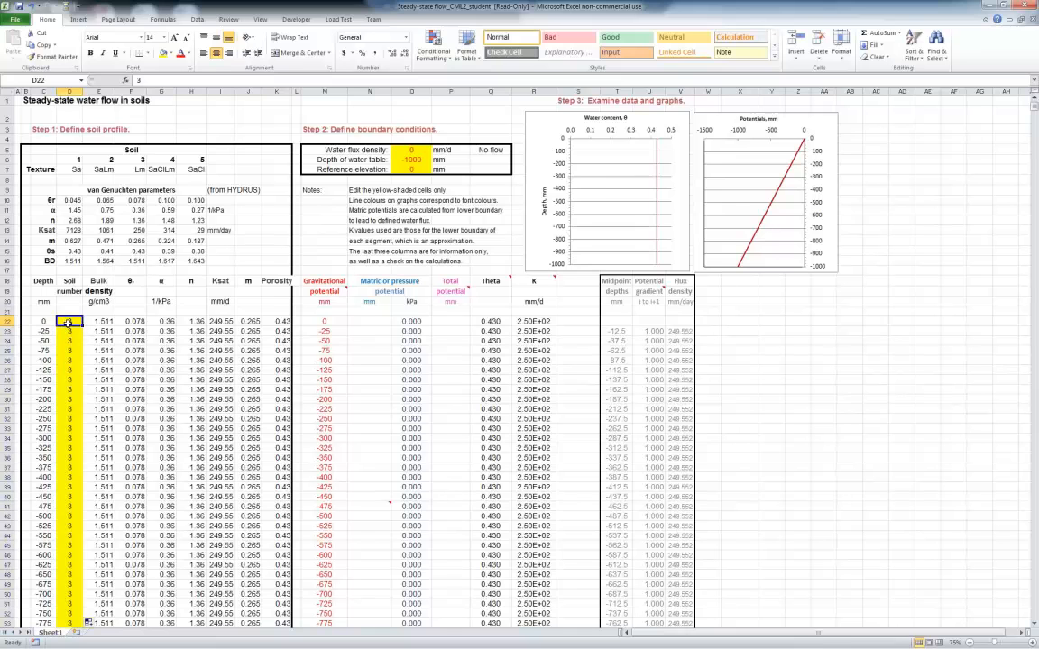
{"action": "type", "text": "4"}
{"action": "double_click", "coordinate": [83, 327]}
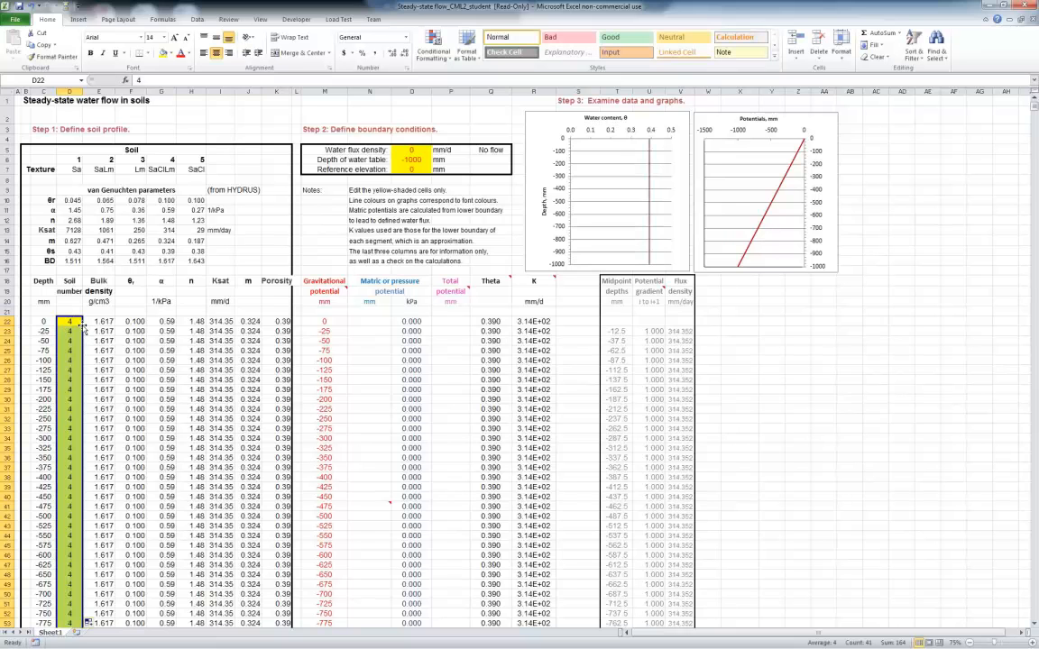
Enter soil number 5 in D22 and fill it down the column to test the SaCl parameters
{"action": "type", "text": "5"}
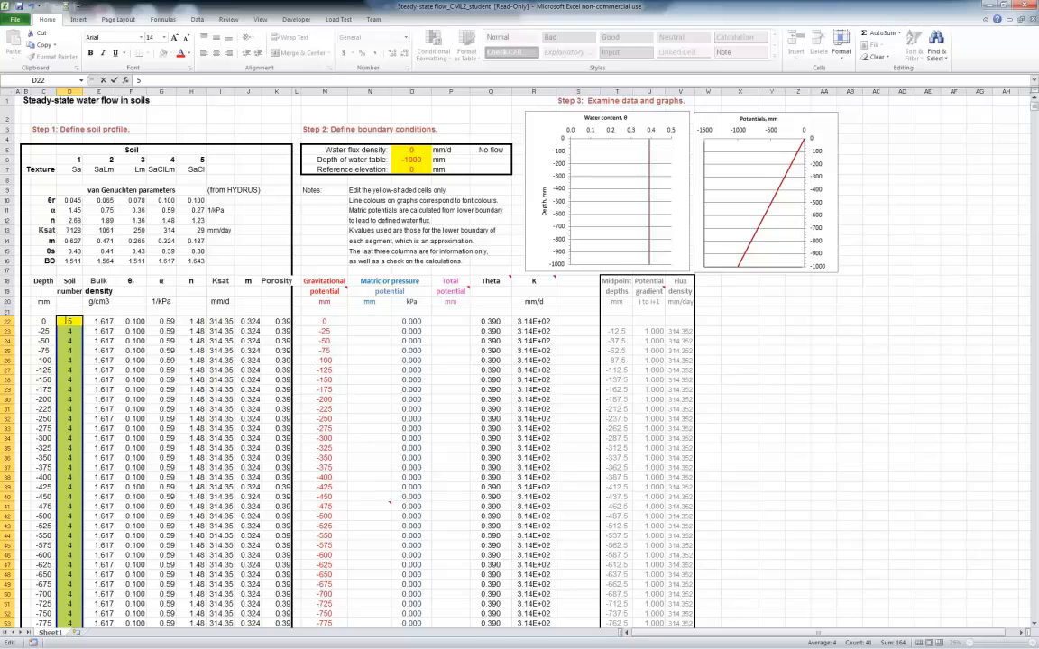
{"action": "left_click", "coordinate": [68, 332]}
{"action": "left_click", "coordinate": [71, 323]}
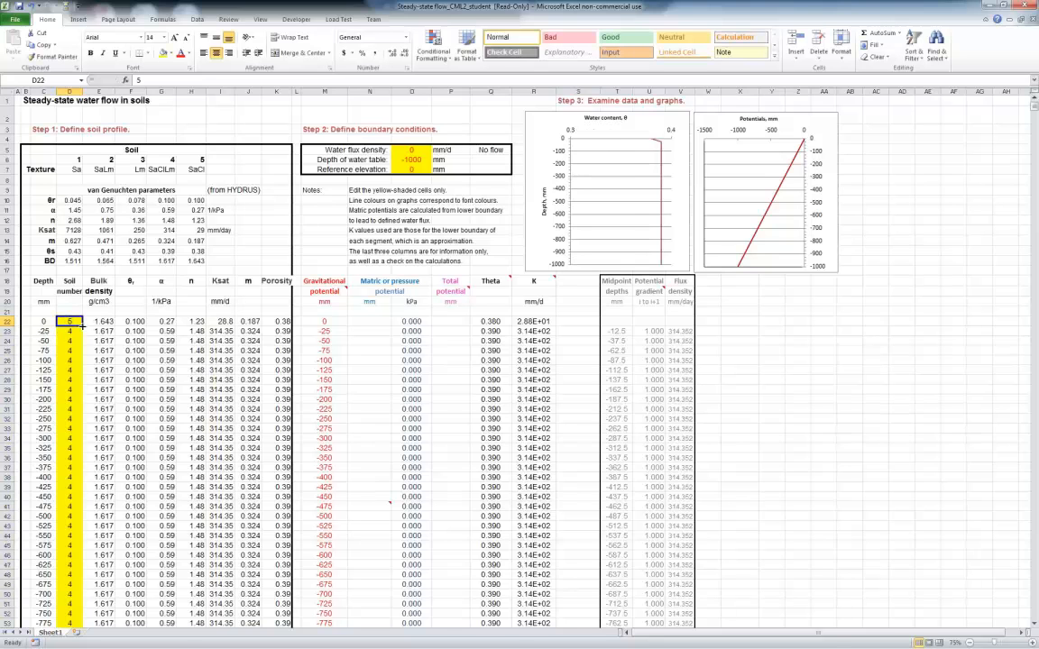
{"action": "double_click", "coordinate": [83, 326]}
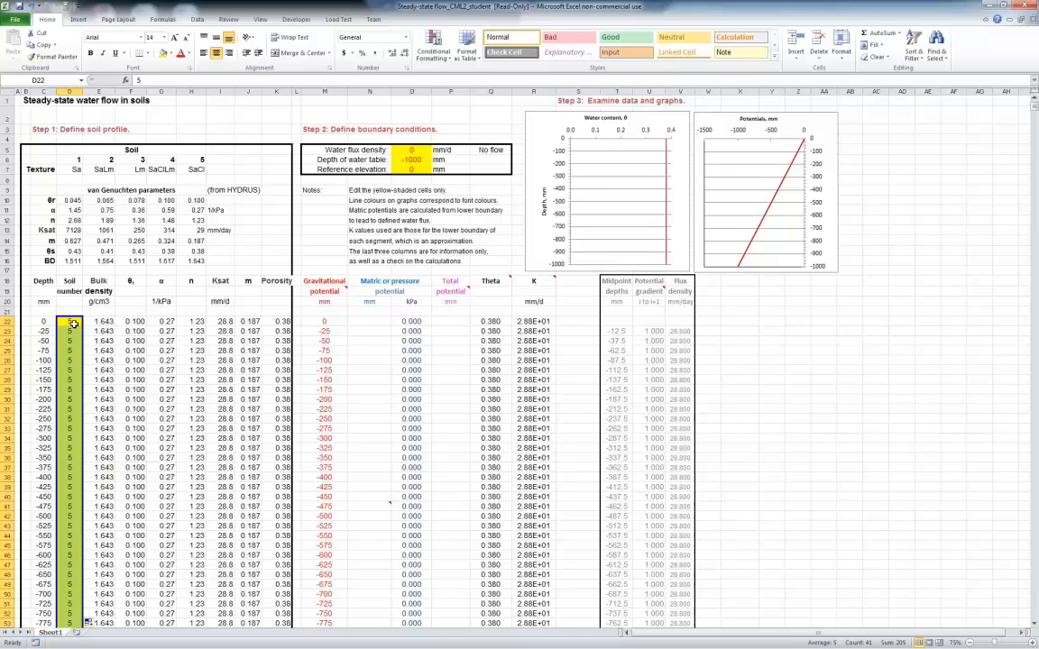
Return the whole profile to sand by setting D22 to 1 and filling it down the Soil number column
{"action": "left_click", "coordinate": [72, 322]}
{"action": "type", "text": "1"}
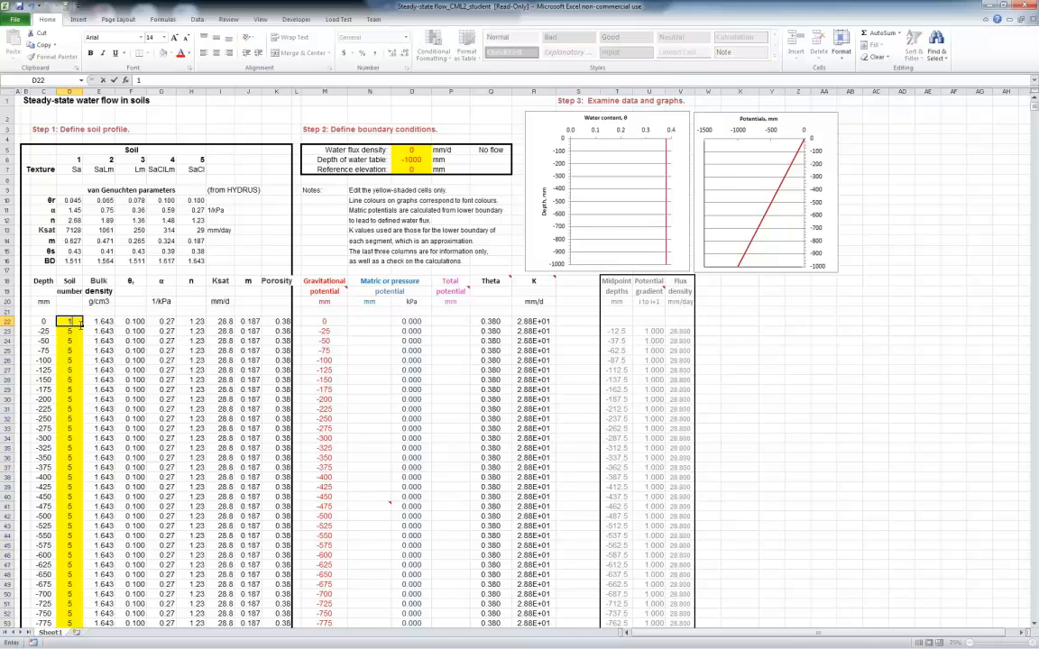
{"action": "double_click", "coordinate": [82, 325]}
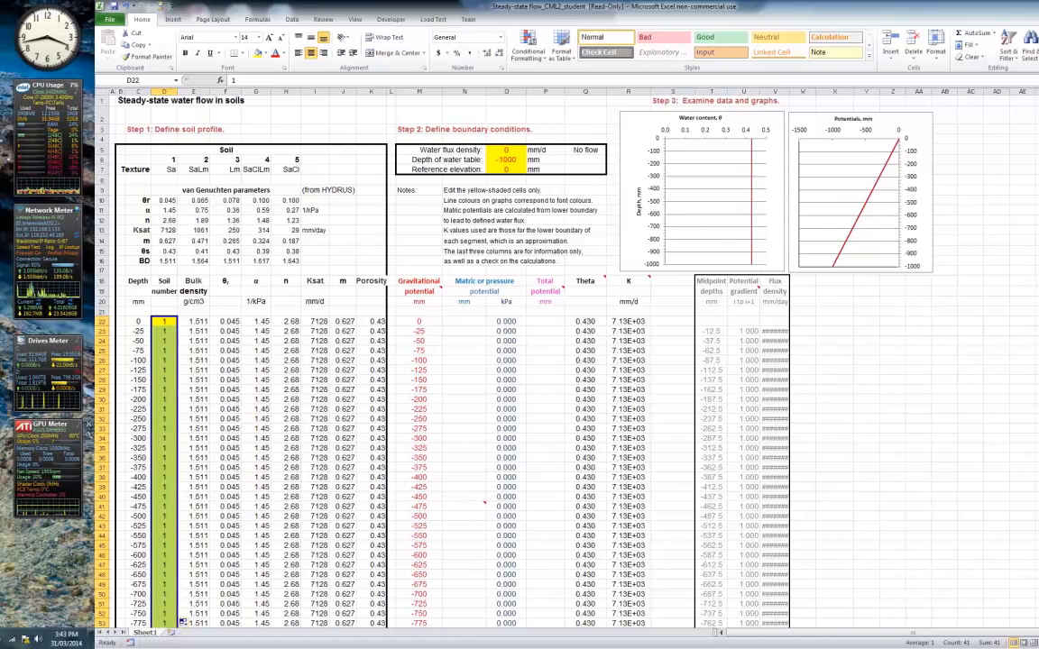
Switch to CML2_handout.pdf in Adobe Reader, accept the recommended accessibility and reading settings, and read the matric potential derivation
{"action": "key", "text": "alt+Tab"}
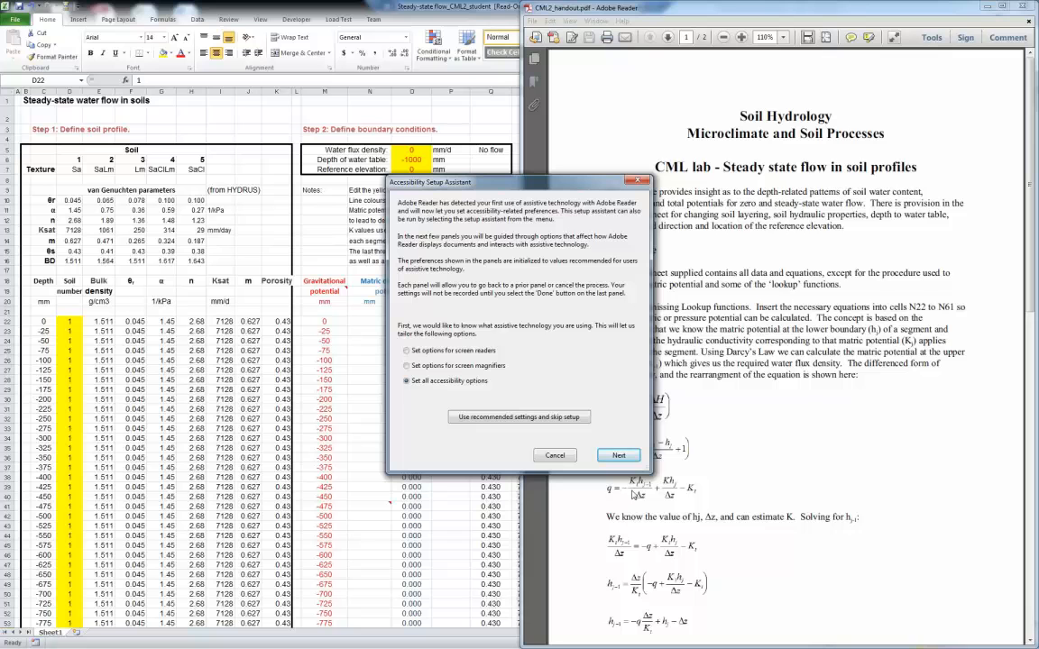
{"action": "left_click", "coordinate": [487, 417]}
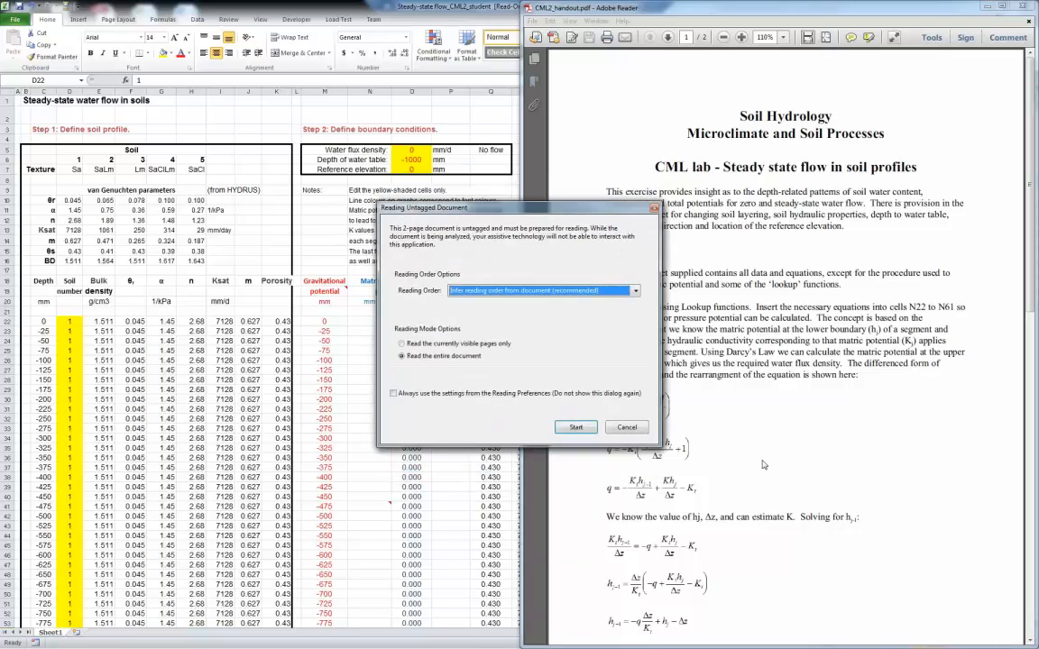
{"action": "left_click", "coordinate": [576, 427]}
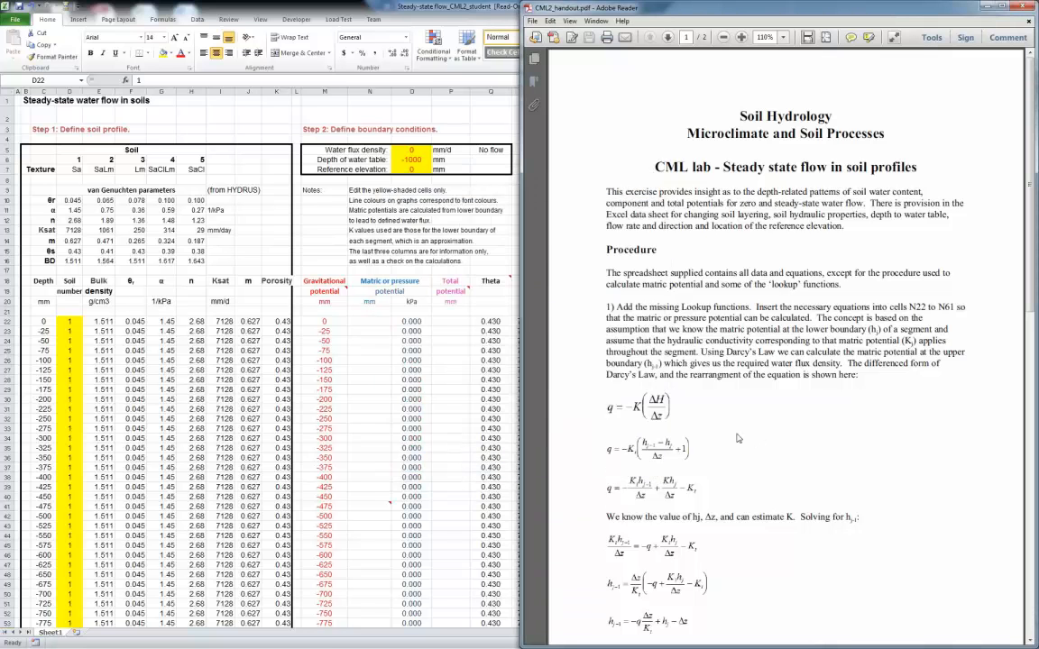
{"action": "scroll", "coordinate": [738, 438], "scroll_direction": "down", "scroll_amount": 3}
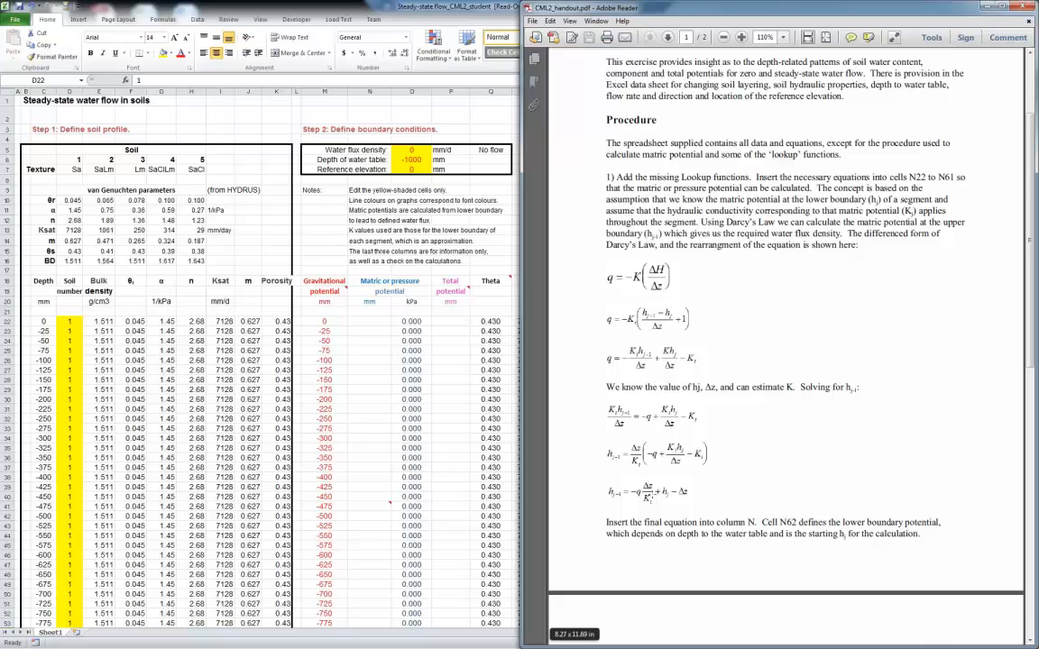
Check the handout's final matric potential equation against the spreadsheet and minimize Adobe Reader to return to Excel
{"action": "left_click", "coordinate": [455, 641]}
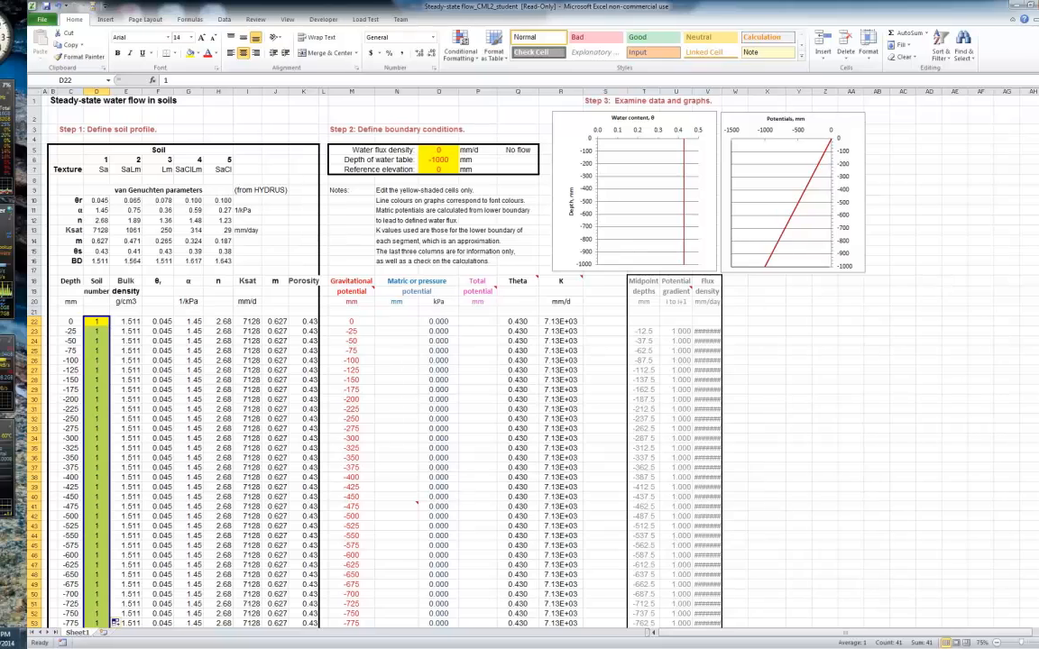
{"action": "key", "text": "alt+Tab"}
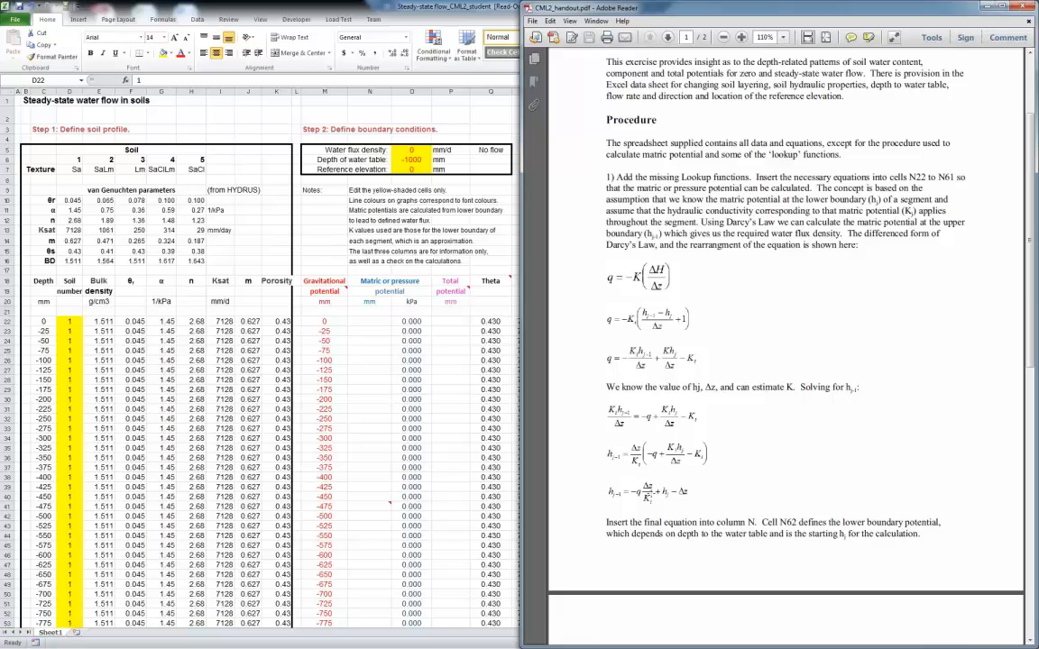
{"action": "left_click", "coordinate": [986, 7]}
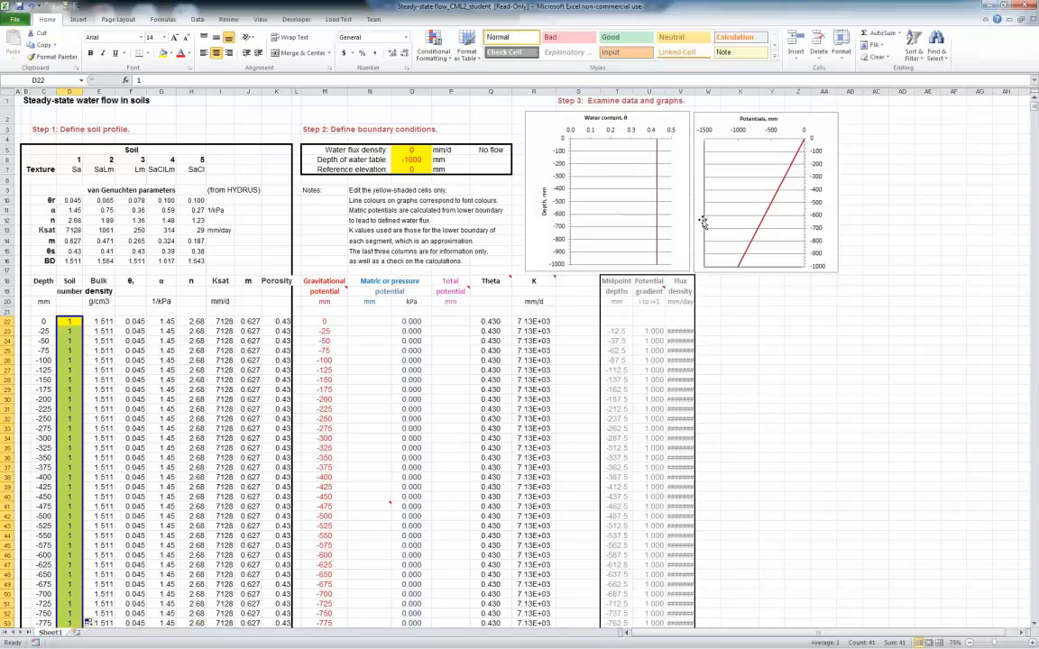
Start the matric potential formula in N22 with the negative, absolutely referenced water flux density as a multiplier: =-$O$5*
{"action": "left_click", "coordinate": [367, 322]}
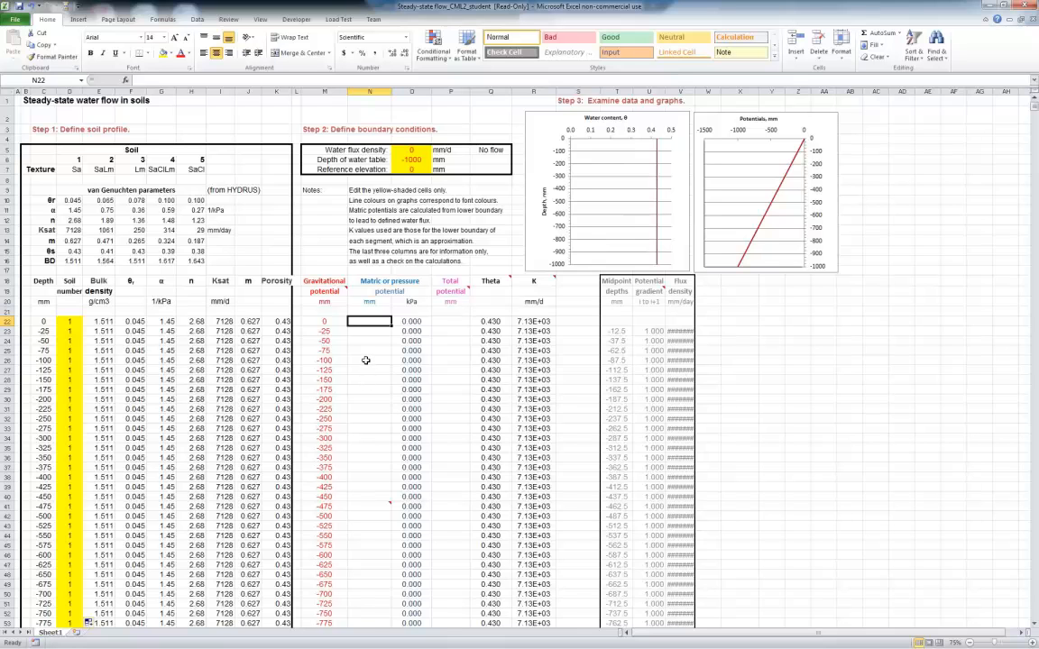
{"action": "type", "text": "=-"}
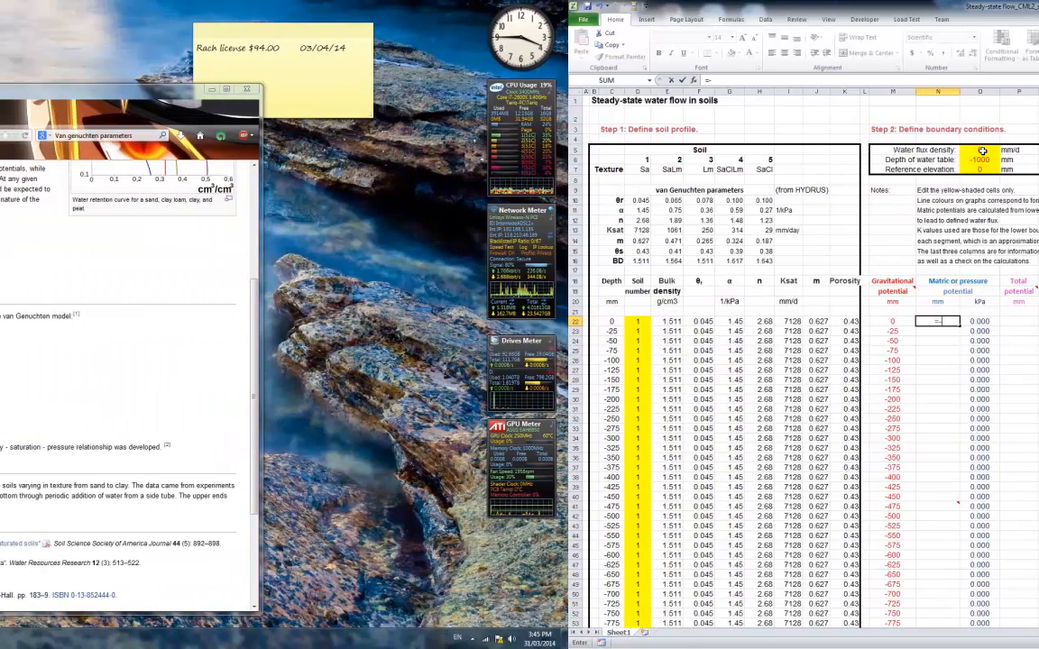
{"action": "left_click", "coordinate": [858, 150]}
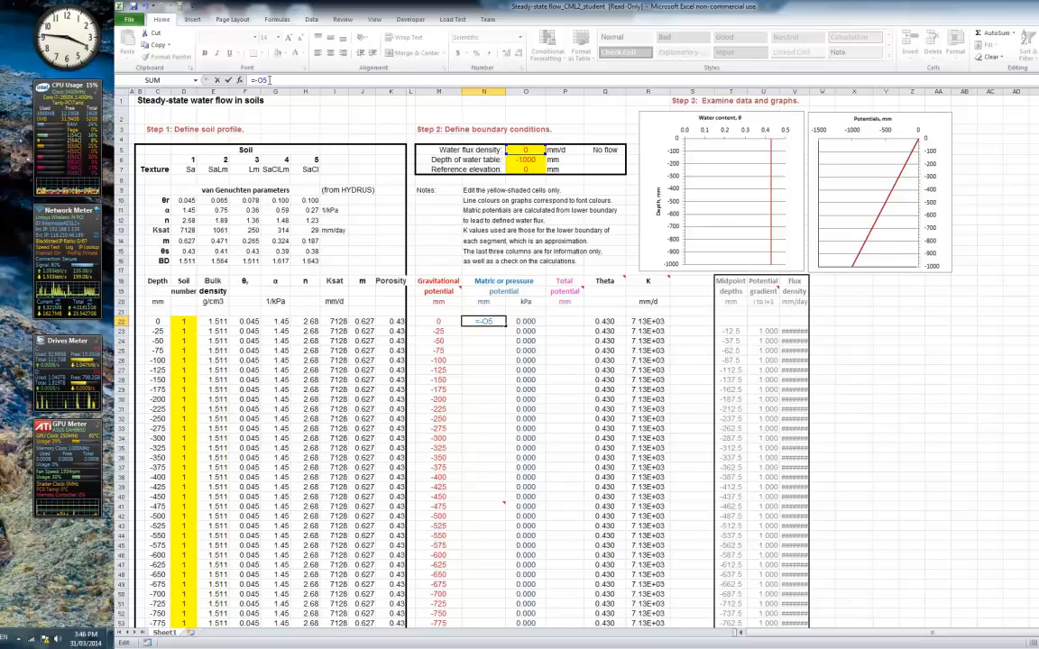
{"action": "type", "text": "$O"}
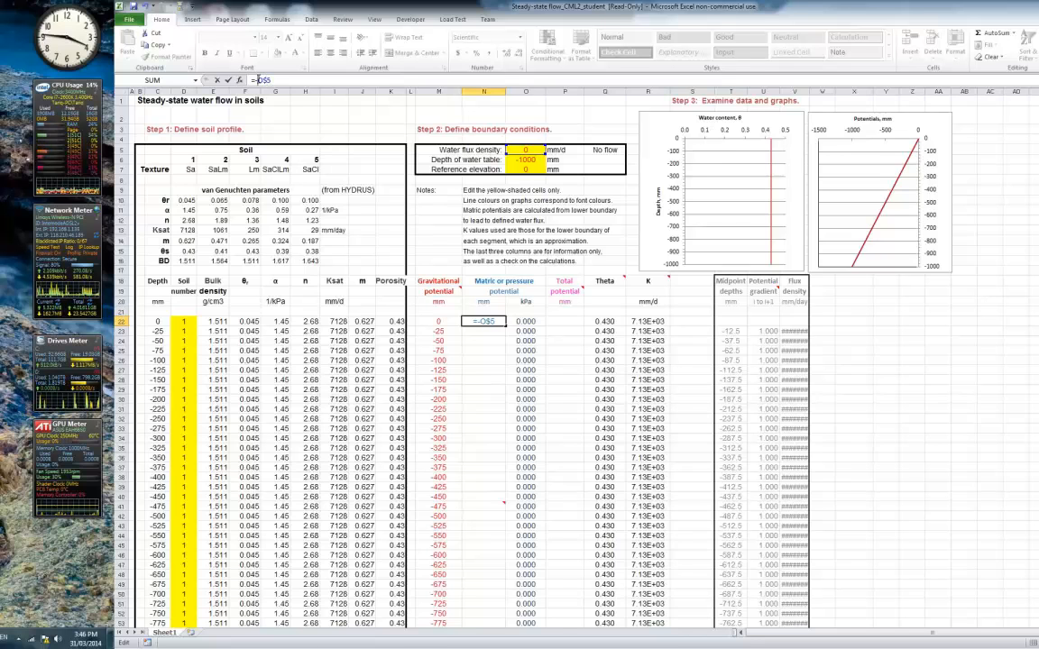
{"action": "type", "text": "$"}
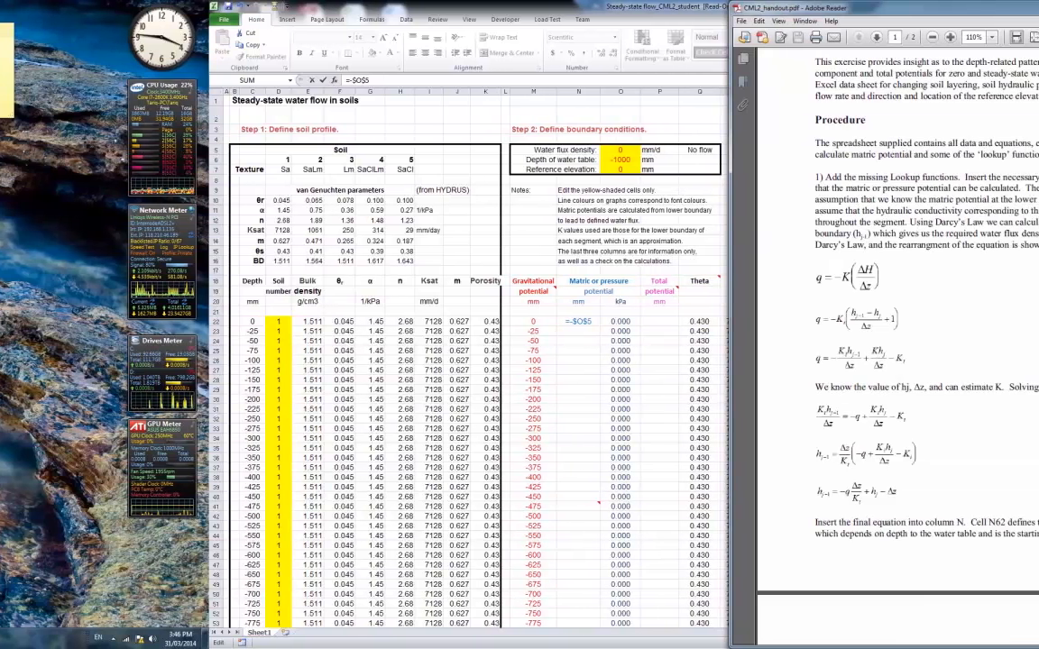
{"action": "left_click", "coordinate": [406, 81]}
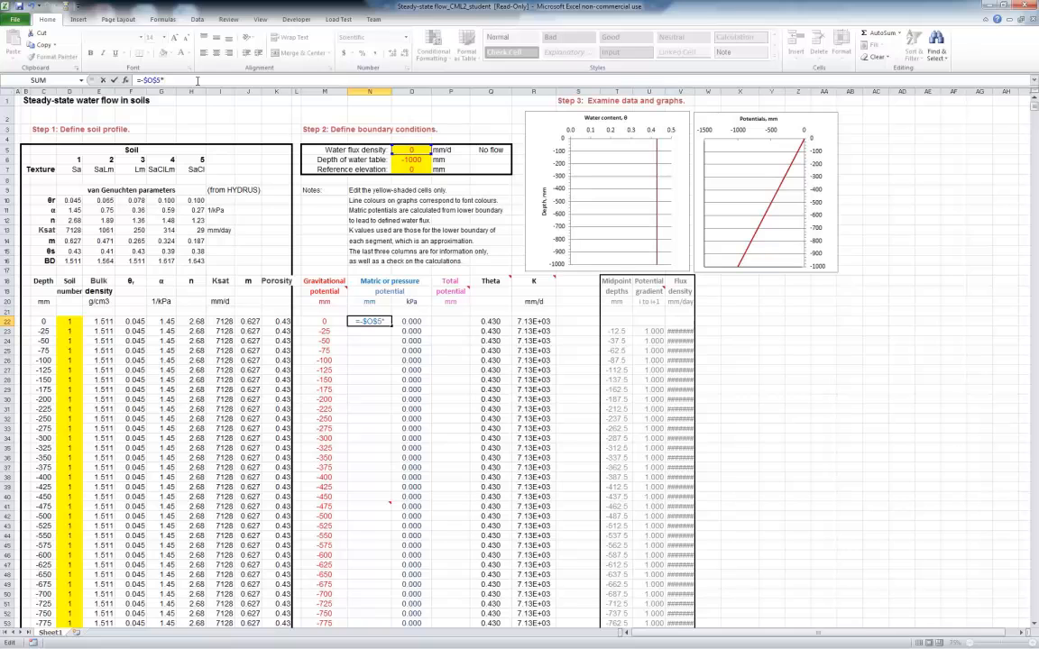
Extend the N22 formula with the segment thickness (M22-M23) divided by the lower boundary's conductivity R23
{"action": "type", "text": "("}
{"action": "left_click", "coordinate": [319, 322]}
{"action": "type", "text": "-"}
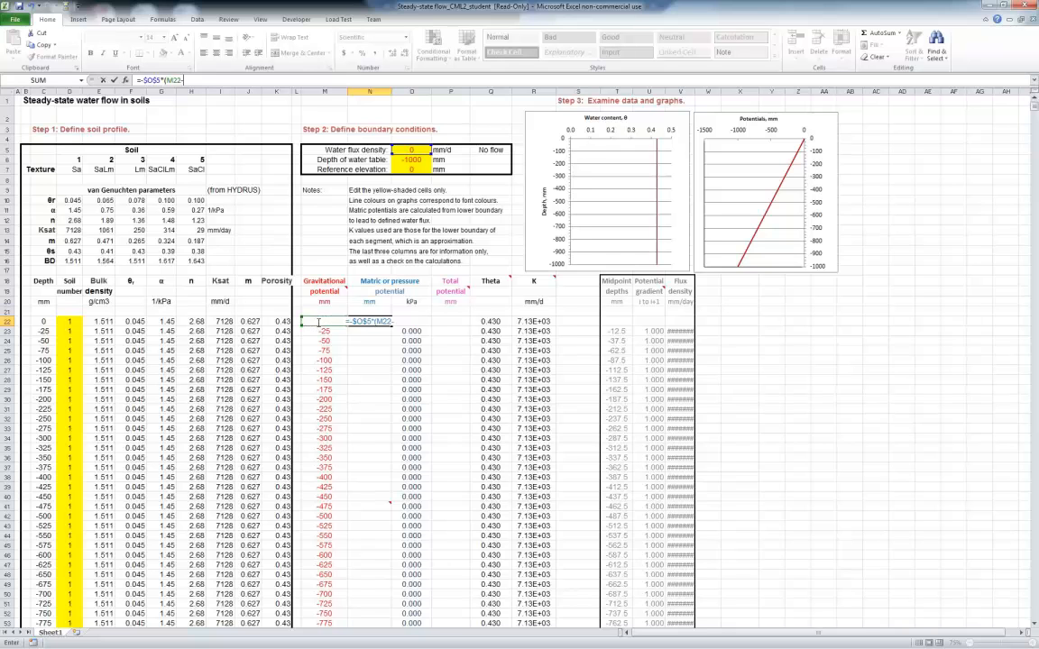
{"action": "left_click", "coordinate": [321, 332]}
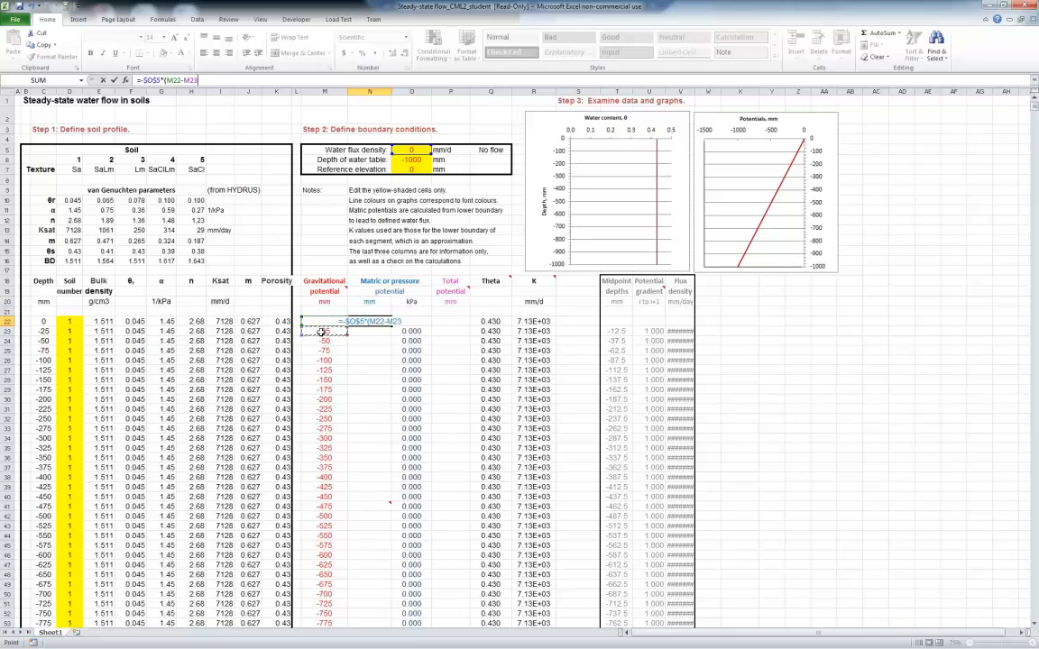
{"action": "type", "text": ")/"}
{"action": "left_click", "coordinate": [534, 332]}
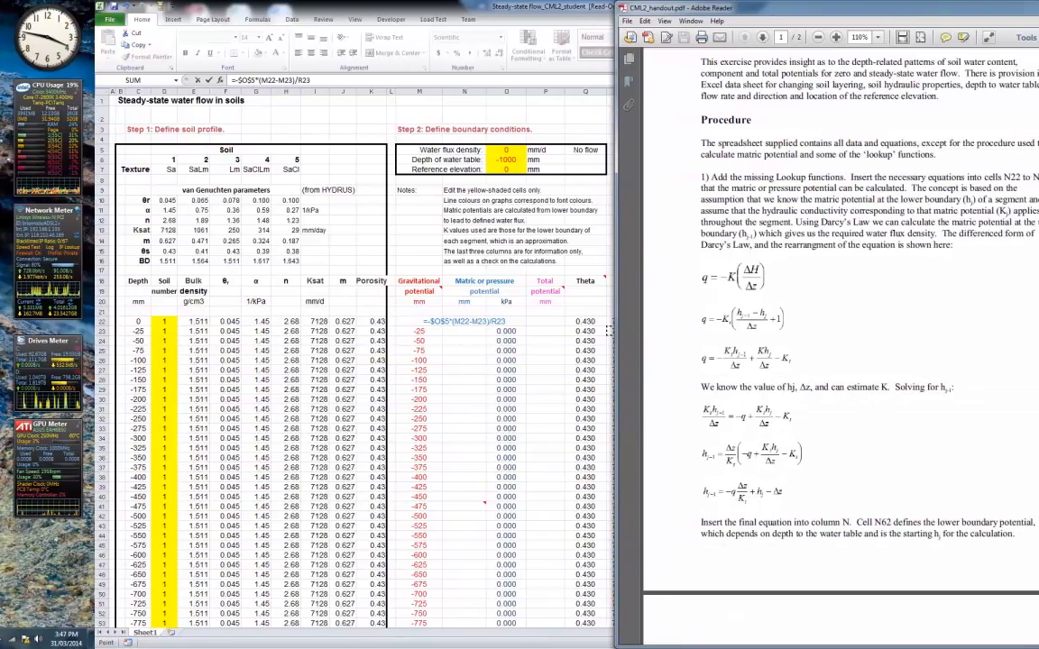
Minimize the handout in Adobe Reader and add the lower boundary's matric potential, +N23, to the N22 formula
{"action": "left_click", "coordinate": [1021, 7]}
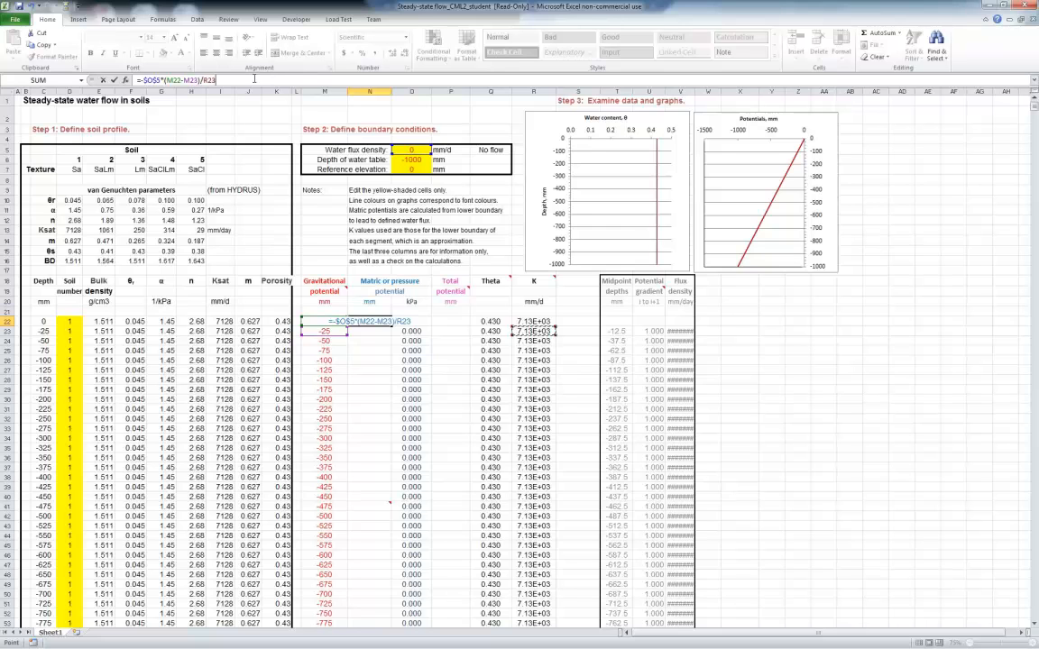
{"action": "type", "text": "+"}
{"action": "left_click", "coordinate": [365, 331]}
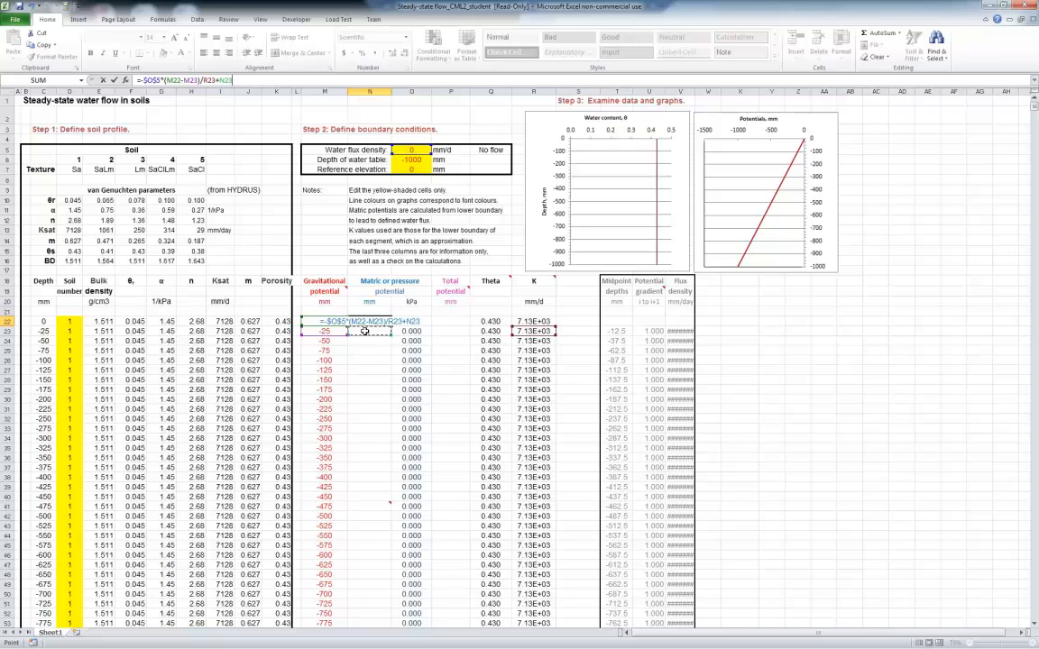
Finish the N22 formula by subtracting the segment thickness, -(M22-M23), and enter it
{"action": "type", "text": "-("}
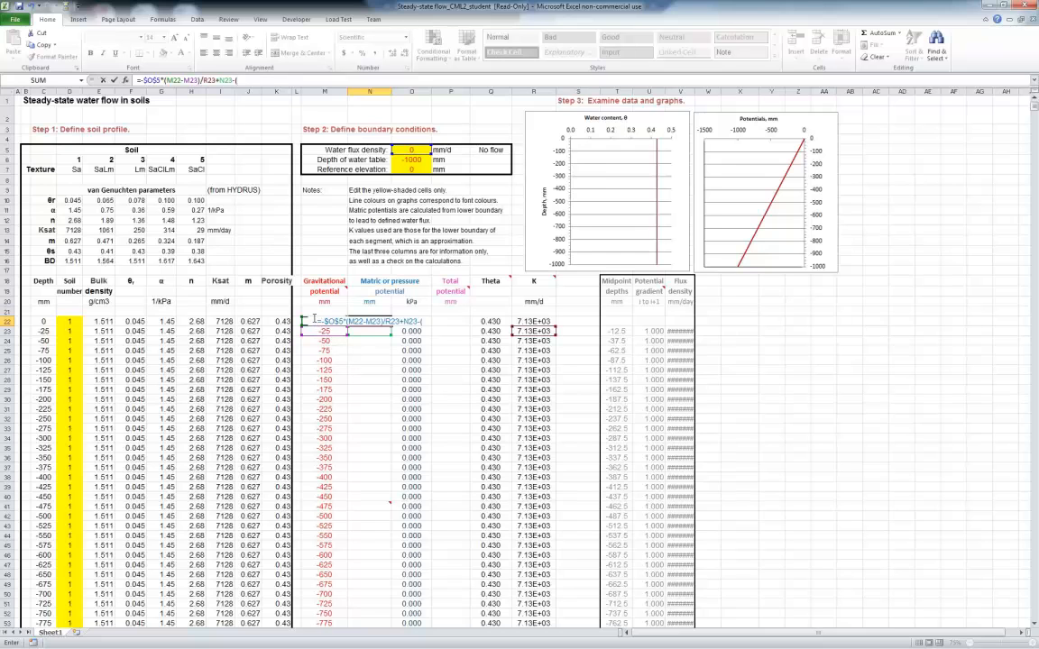
{"action": "type", "text": "M22"}
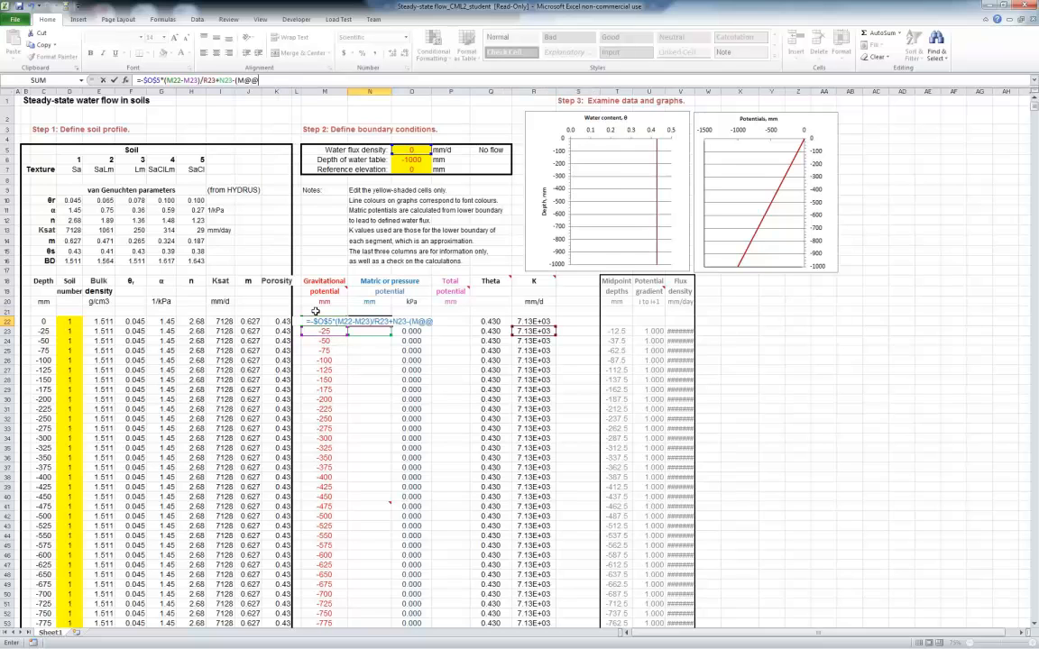
{"action": "key", "text": "BackSpace"}
{"action": "key", "text": "BackSpace"}
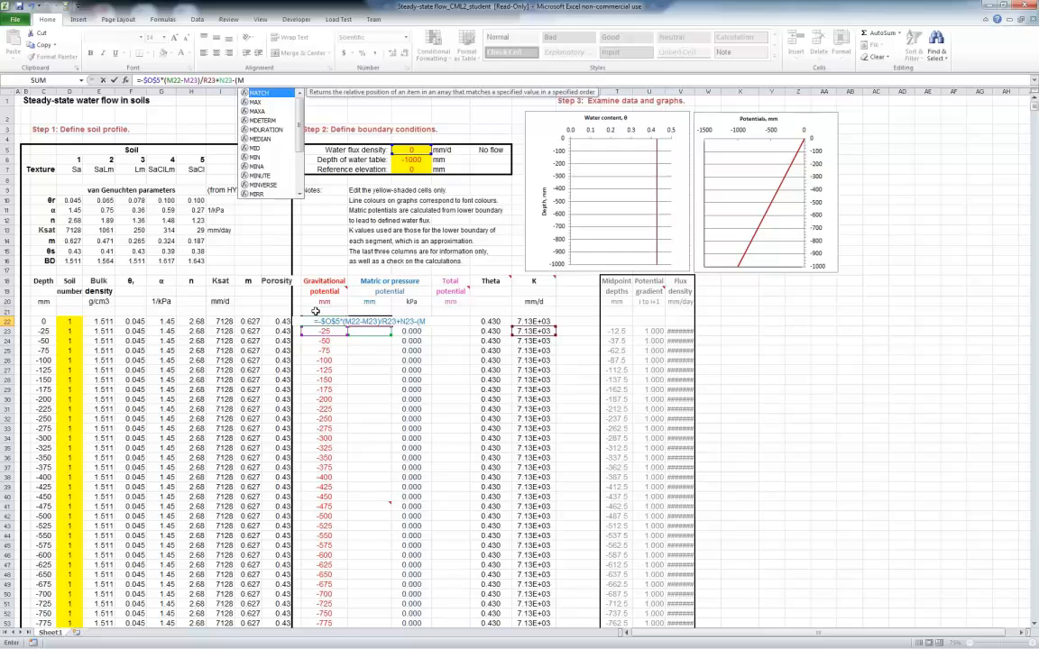
{"action": "type", "text": "22-"}
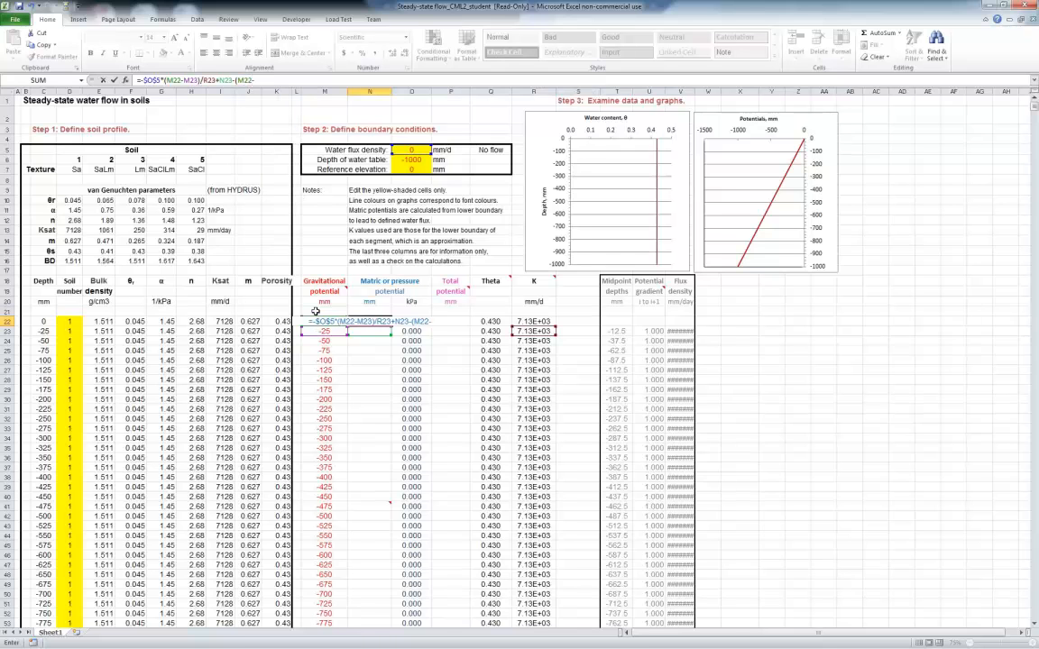
{"action": "type", "text": "M23"}
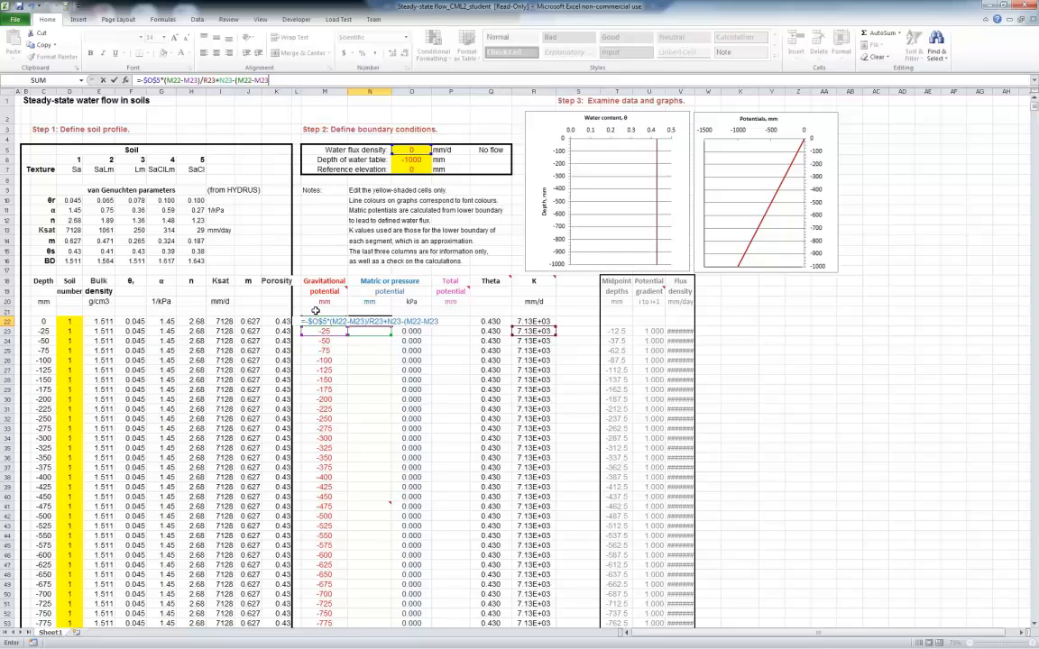
{"action": "type", "text": ")"}
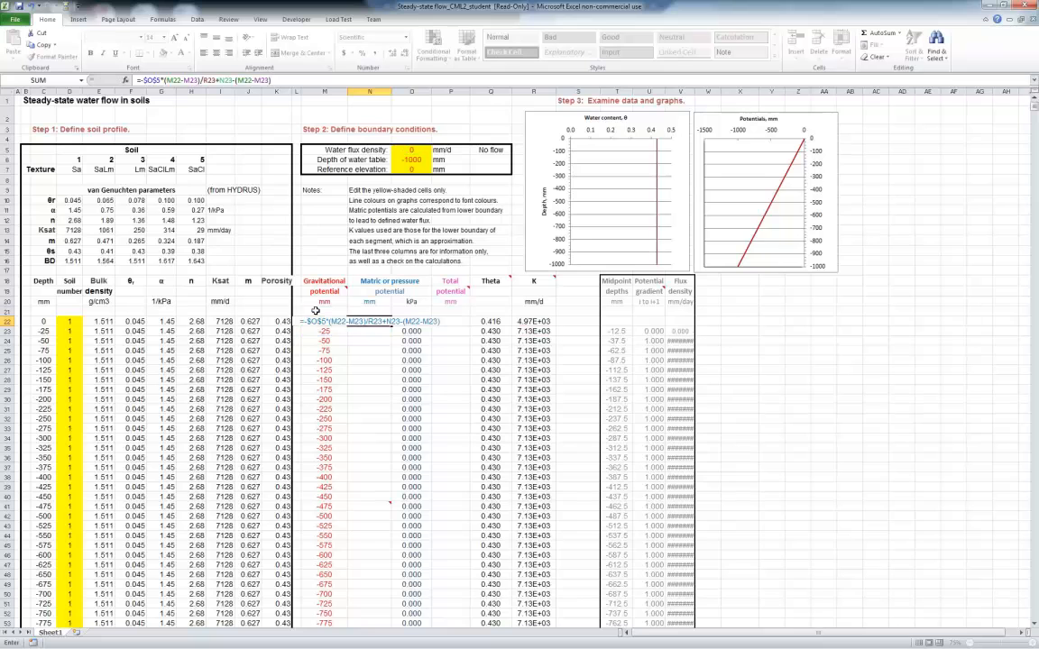
{"action": "key", "text": "Return"}
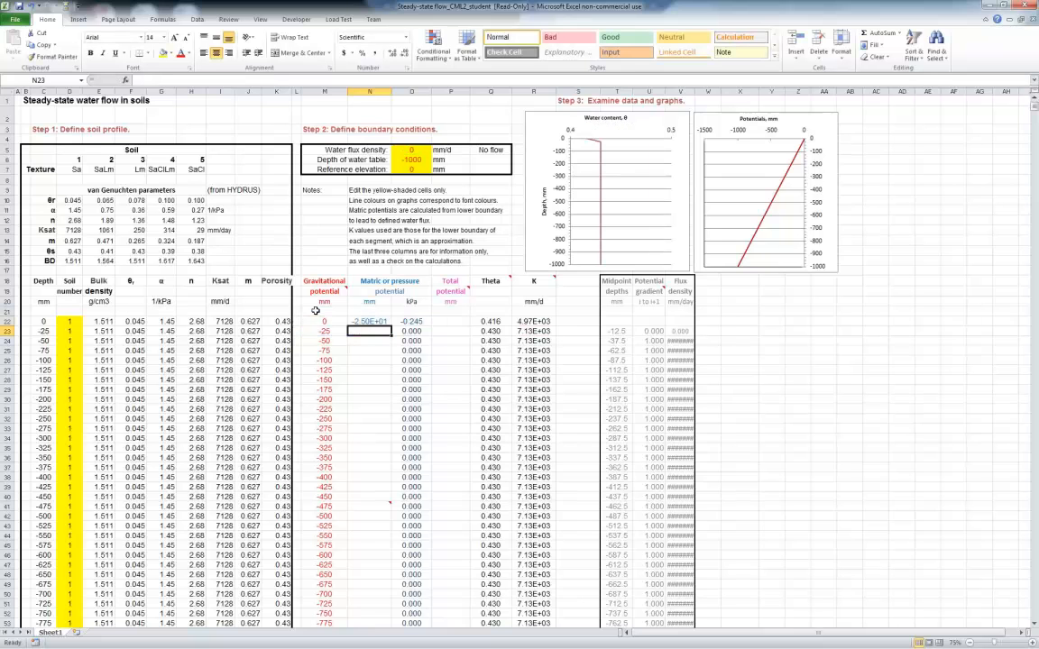
Examine the lower boundary formula in N62 at the bottom of the matric potential column and the new formula in N22
{"action": "scroll", "coordinate": [366, 366], "scroll_direction": "down", "scroll_amount": 3}
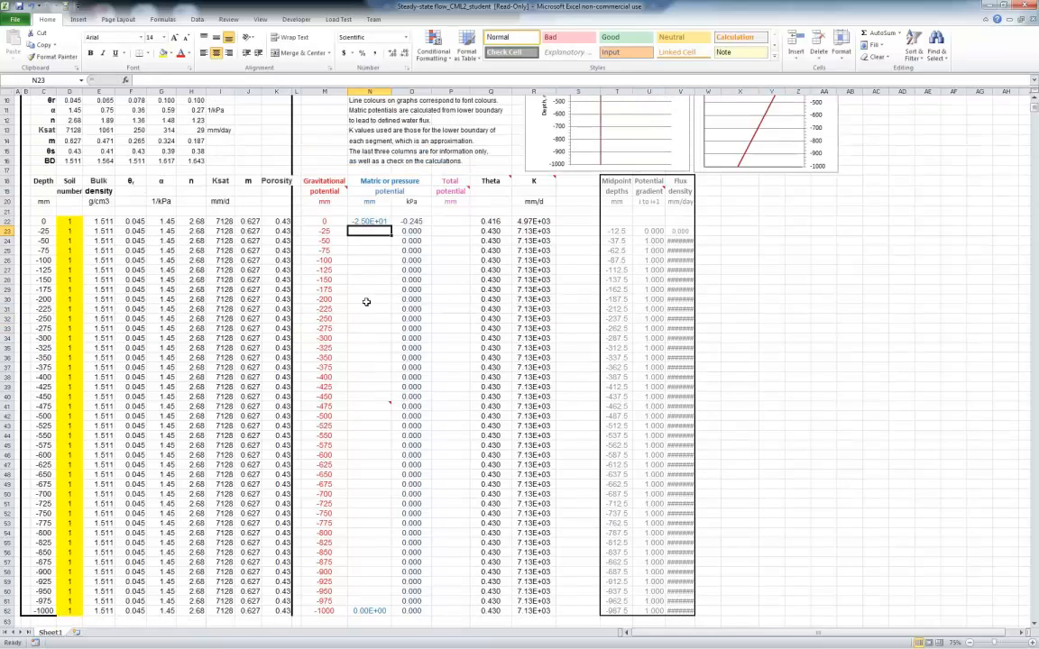
{"action": "scroll", "coordinate": [353, 307], "scroll_direction": "up", "scroll_amount": 3}
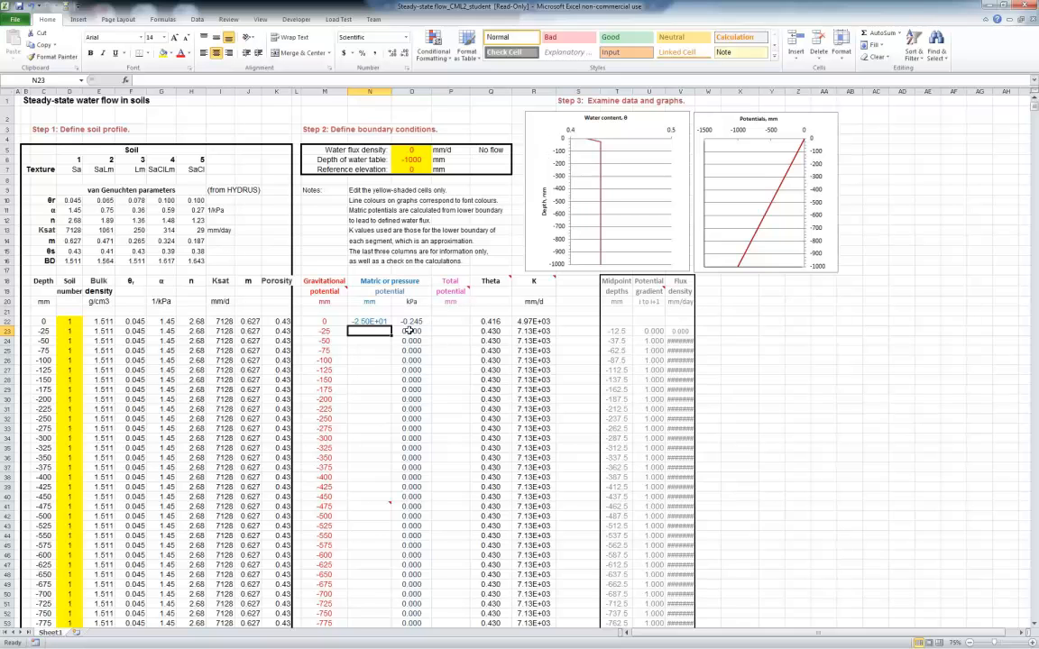
{"action": "scroll", "coordinate": [371, 389], "scroll_direction": "down", "scroll_amount": 6}
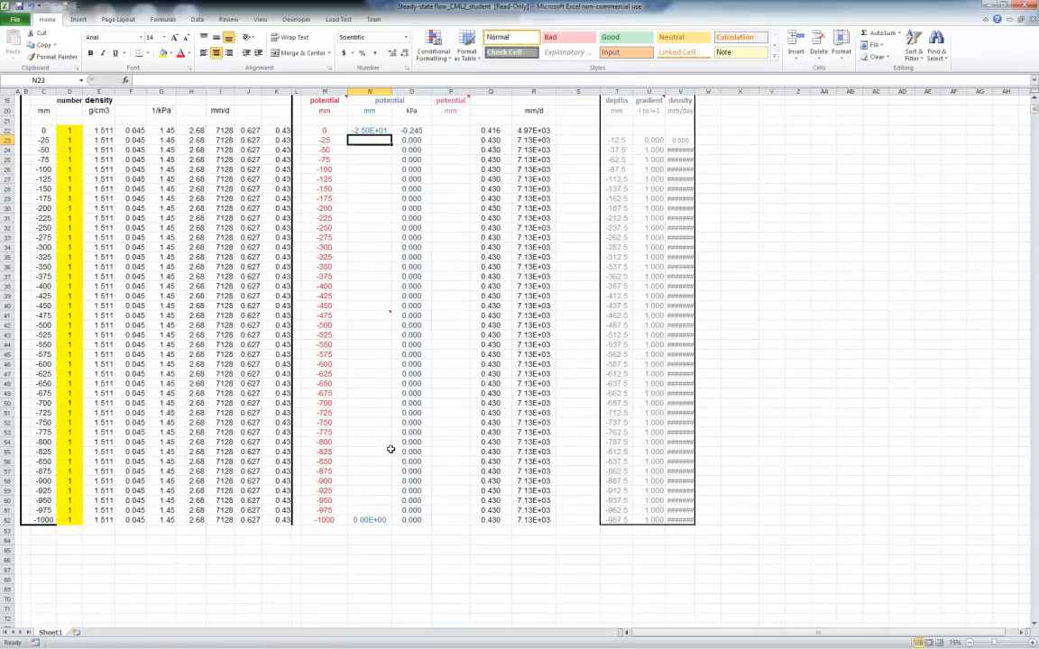
{"action": "left_click", "coordinate": [369, 521]}
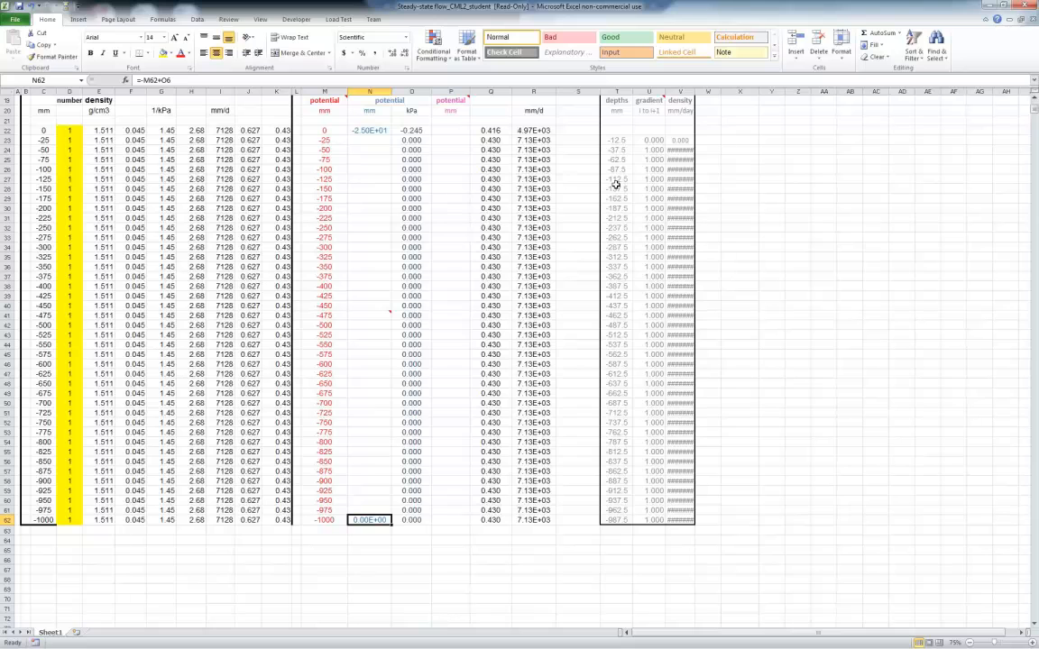
{"action": "scroll", "coordinate": [439, 320], "scroll_direction": "up", "scroll_amount": 3}
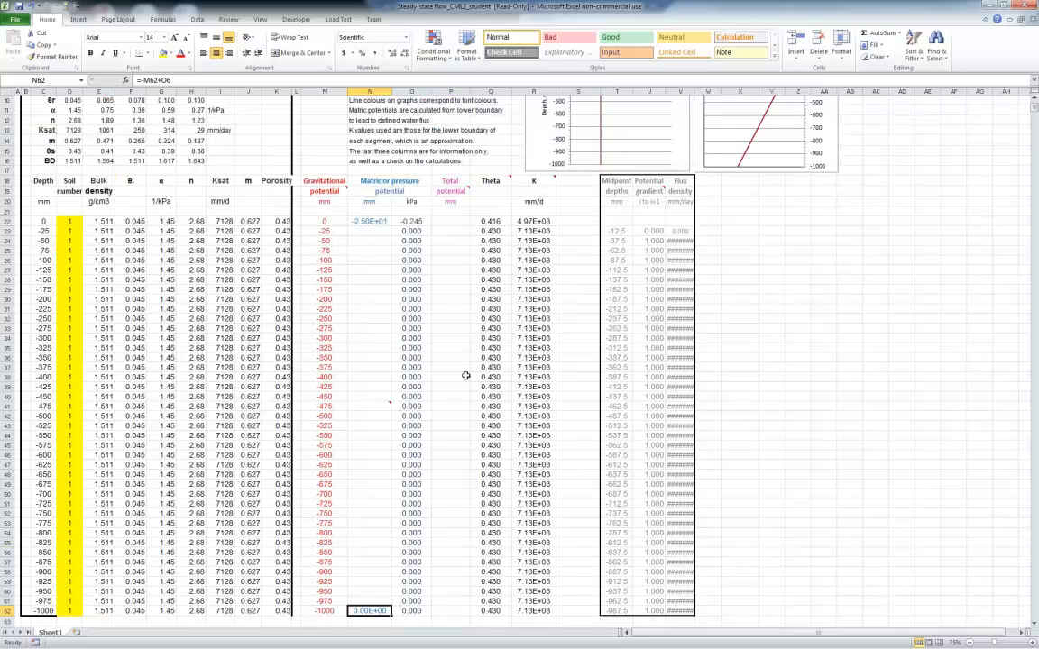
{"action": "left_click", "coordinate": [370, 221]}
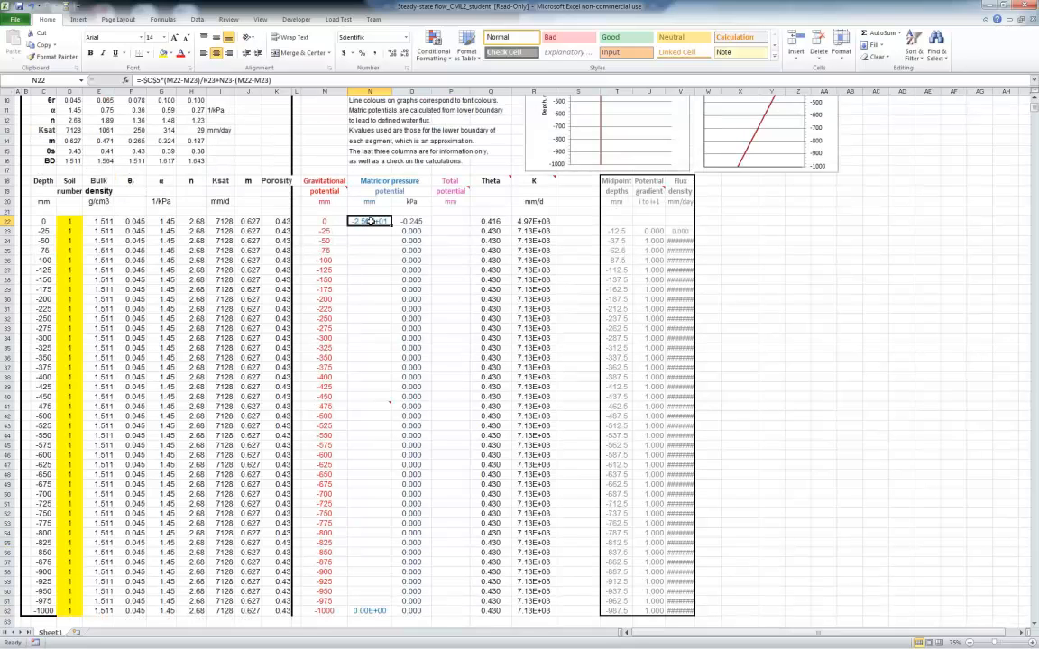
Copy the lower boundary cell N62 and paste only its formula into N64 below the table
{"action": "scroll", "coordinate": [370, 257], "scroll_direction": "down", "scroll_amount": 1}
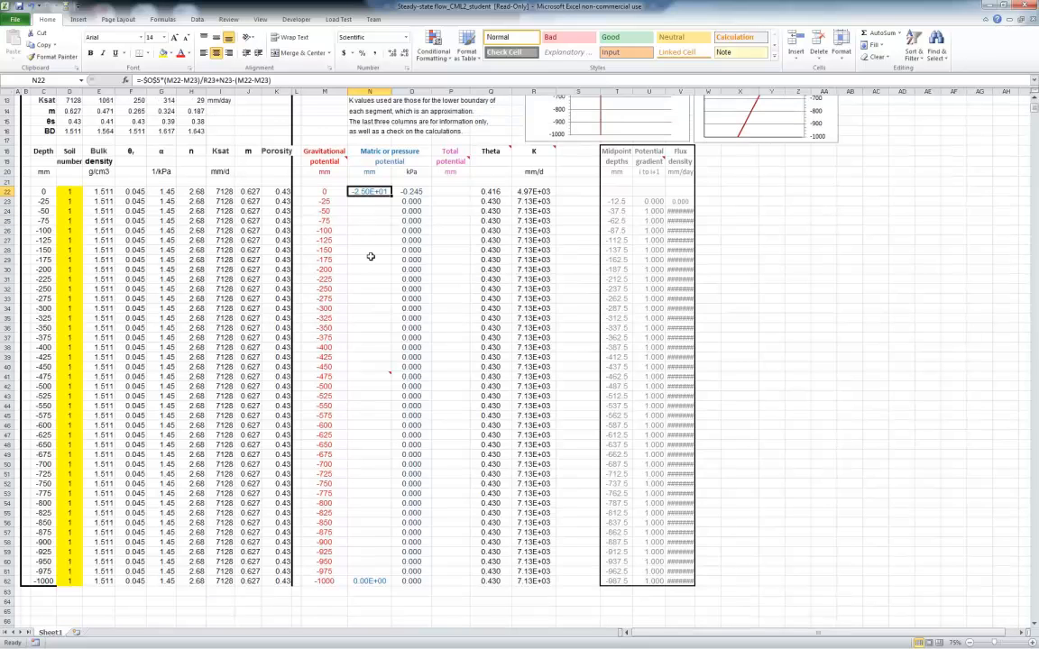
{"action": "scroll", "coordinate": [330, 451], "scroll_direction": "down", "scroll_amount": 3}
{"action": "left_click", "coordinate": [370, 489]}
{"action": "right_click", "coordinate": [370, 489]}
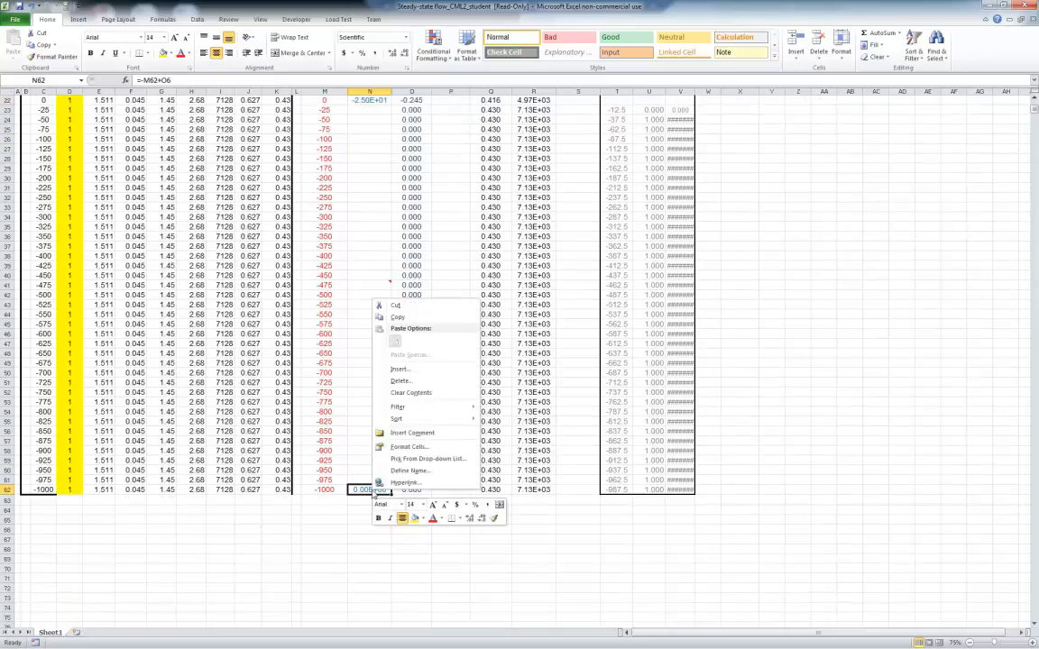
{"action": "left_click", "coordinate": [404, 316]}
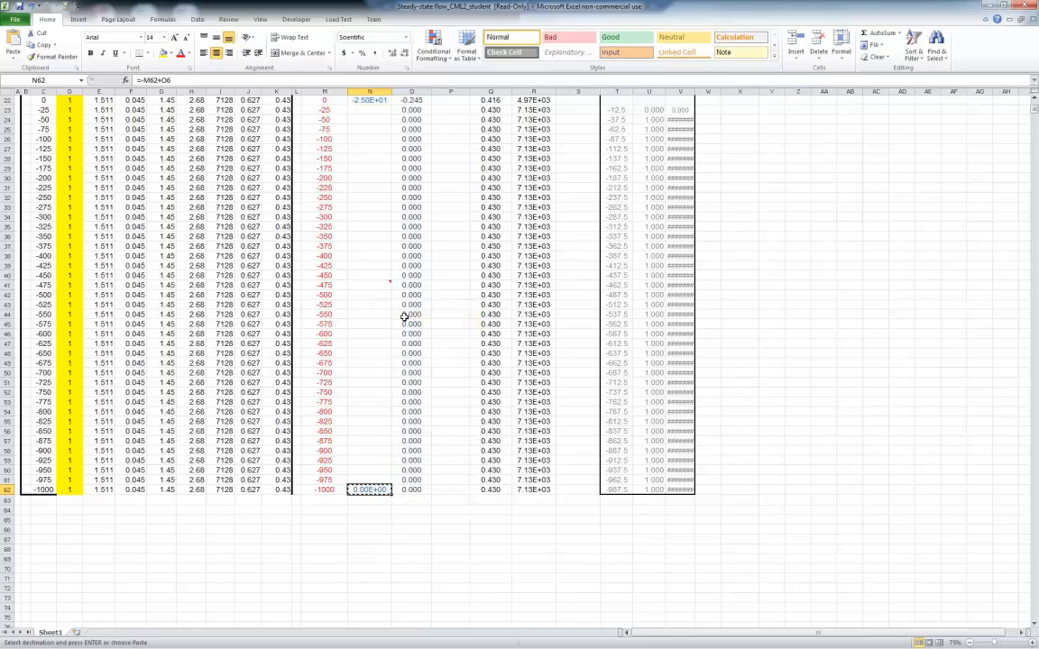
{"action": "right_click", "coordinate": [362, 511]}
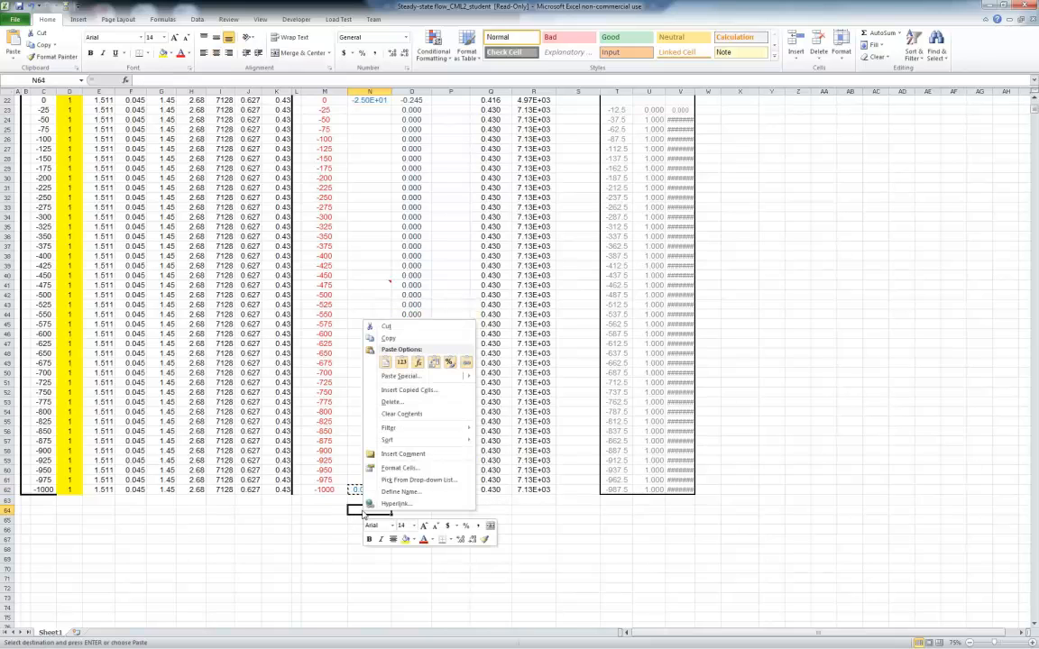
{"action": "left_click", "coordinate": [417, 365]}
{"action": "left_click", "coordinate": [453, 559]}
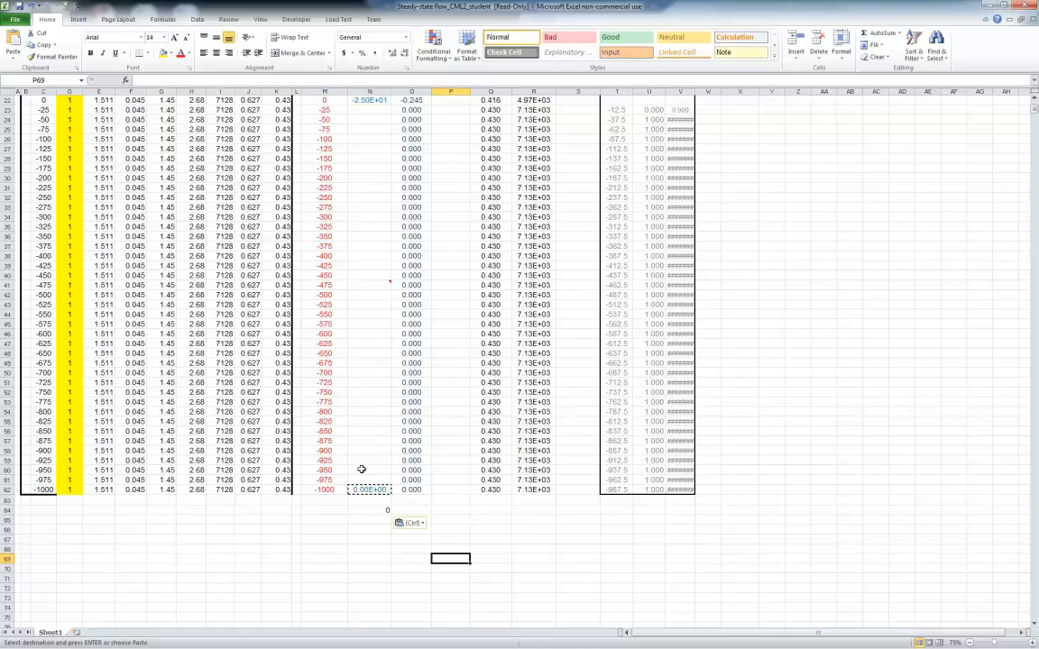
Fill the matric potential formula from N22 down column N as far as the row above the lower boundary, N61
{"action": "scroll", "coordinate": [362, 438], "scroll_direction": "up", "scroll_amount": 3}
{"action": "left_click", "coordinate": [366, 191]}
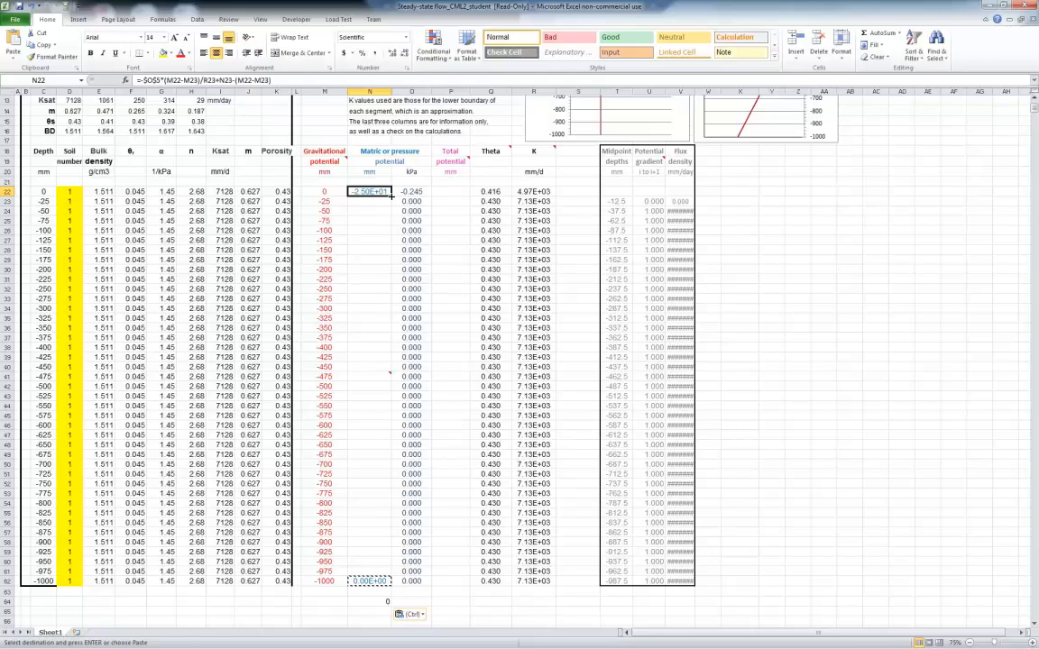
{"action": "double_click", "coordinate": [392, 195]}
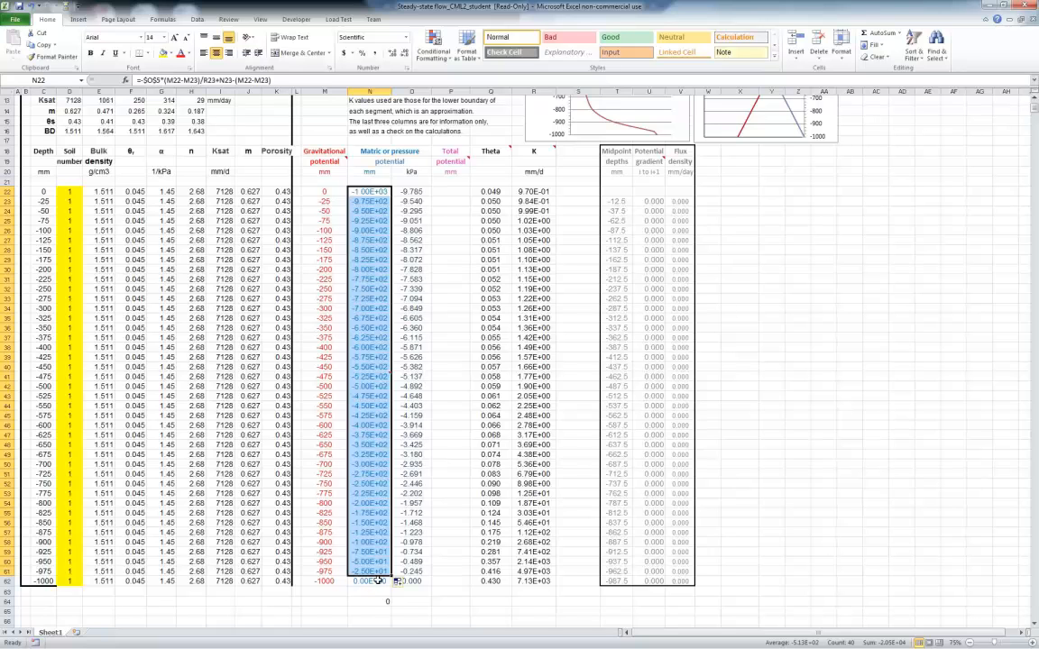
{"action": "left_click", "coordinate": [383, 191]}
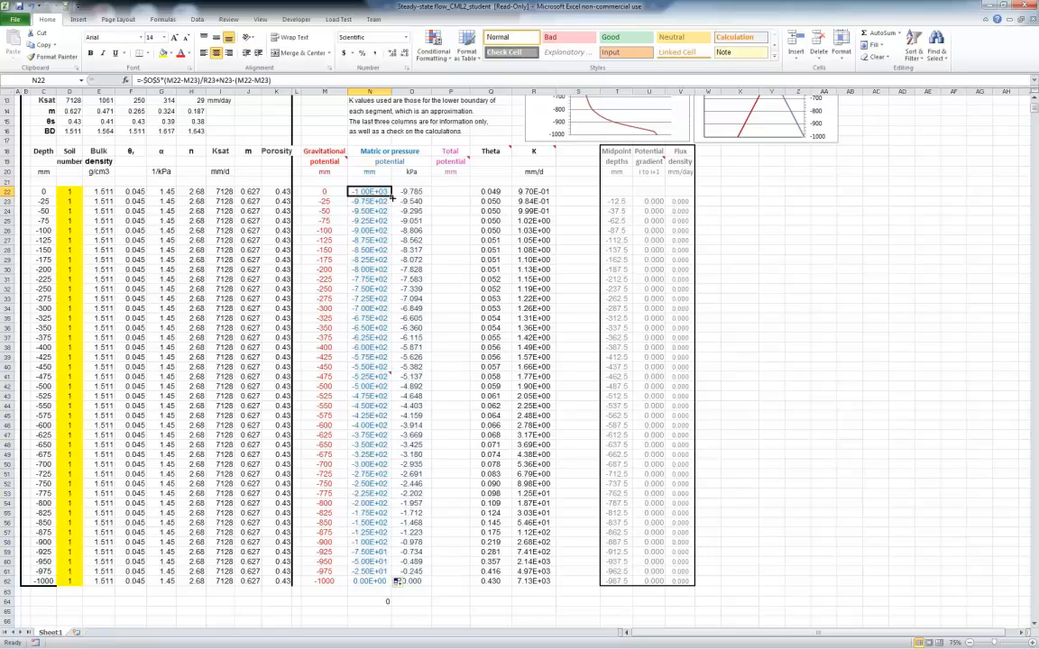
{"action": "left_click_drag", "start_coordinate": [393, 197], "coordinate": [390, 373]}
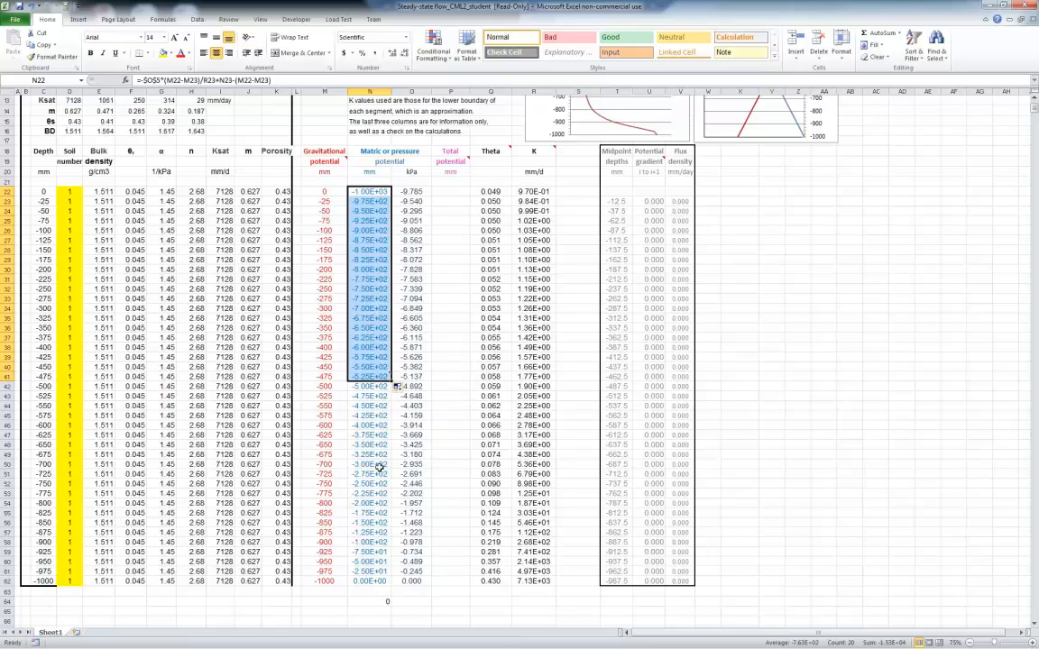
Check the formulas at the bottom of column N, tracing the cell references used in N61
{"action": "left_click", "coordinate": [376, 191]}
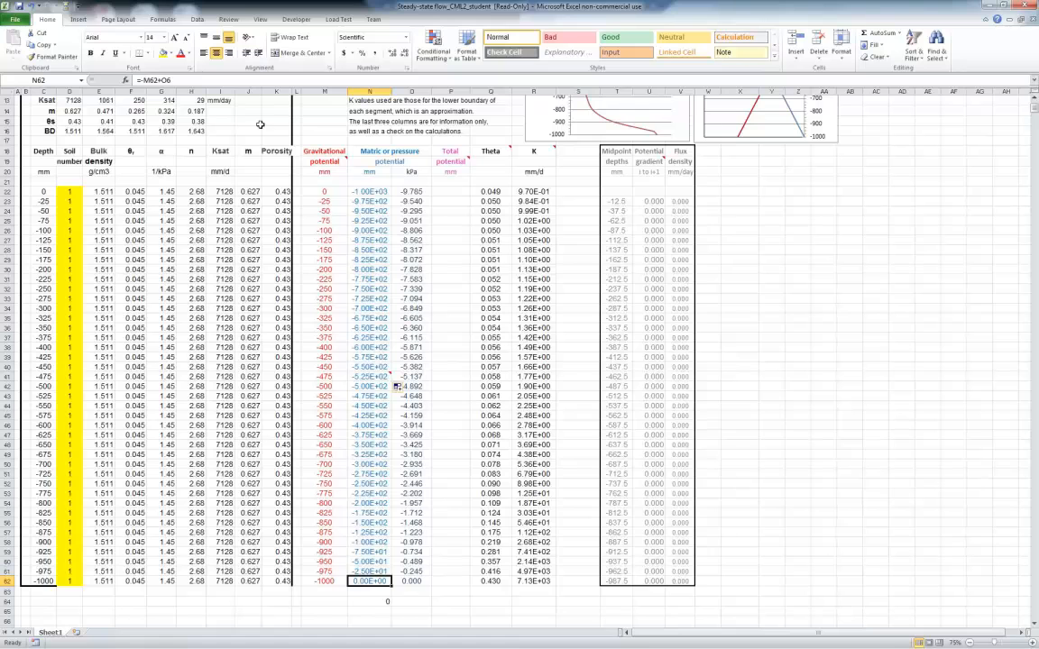
{"action": "left_click", "coordinate": [358, 571]}
{"action": "left_click", "coordinate": [288, 81]}
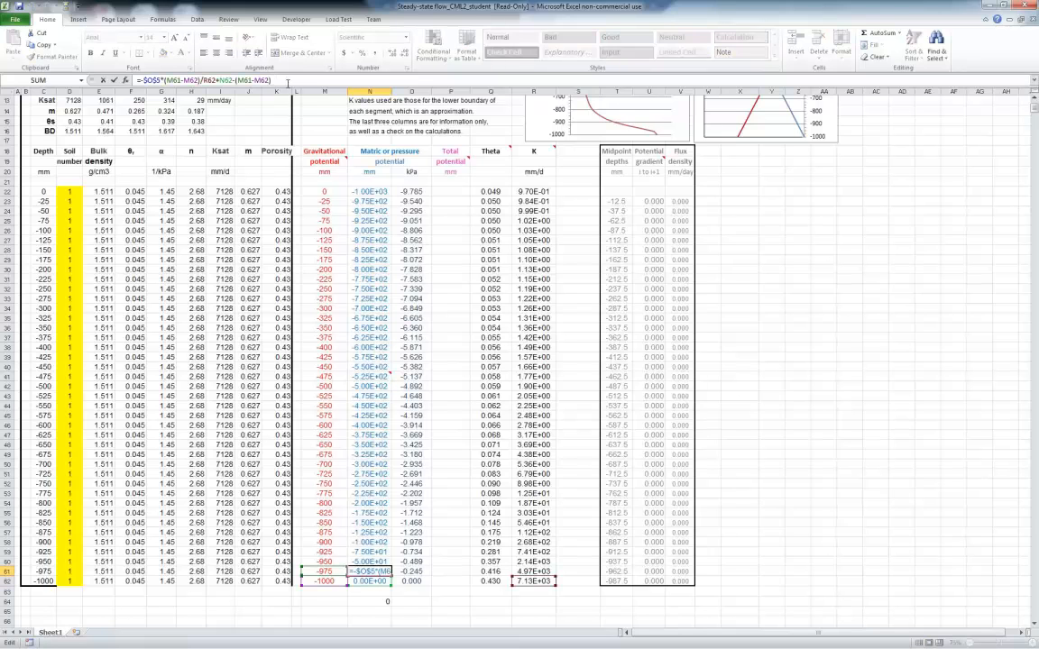
Enter the total potential formula =M22+N22 in P22, summing the gravitational and matric potentials at the soil surface
{"action": "key", "text": "Return"}
{"action": "left_click", "coordinate": [449, 192]}
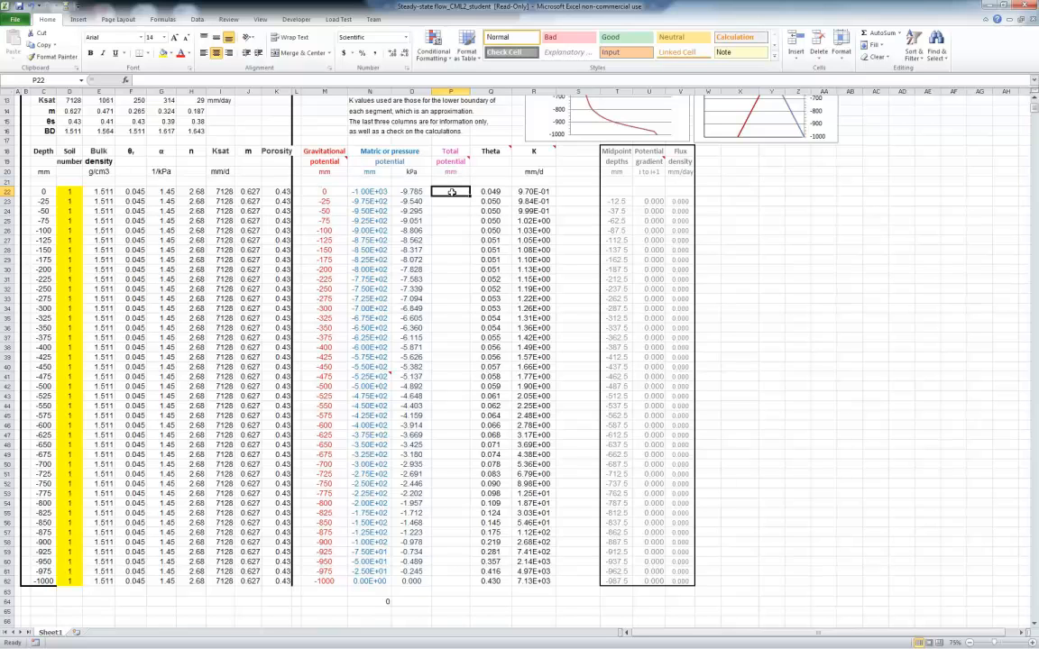
{"action": "type", "text": "="}
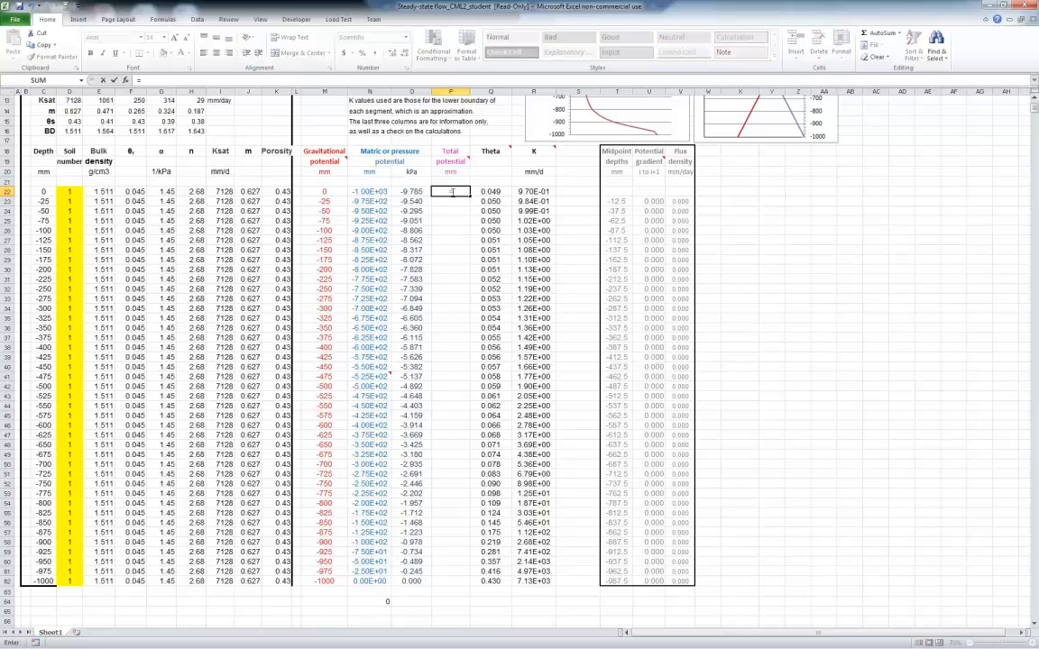
{"action": "left_click", "coordinate": [326, 192]}
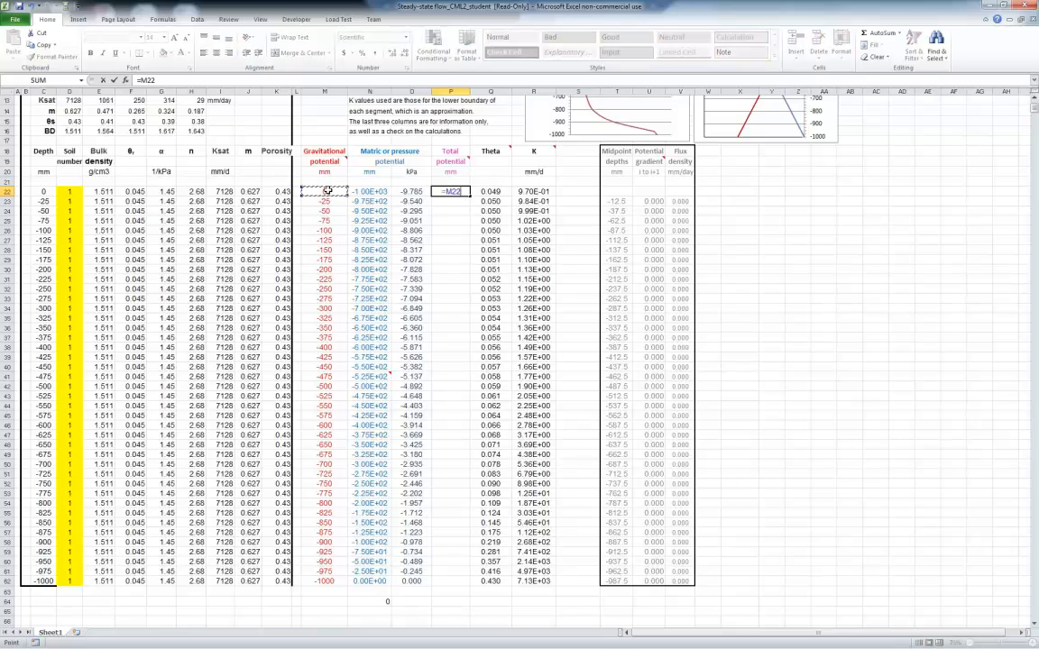
{"action": "type", "text": "+"}
{"action": "left_click", "coordinate": [371, 191]}
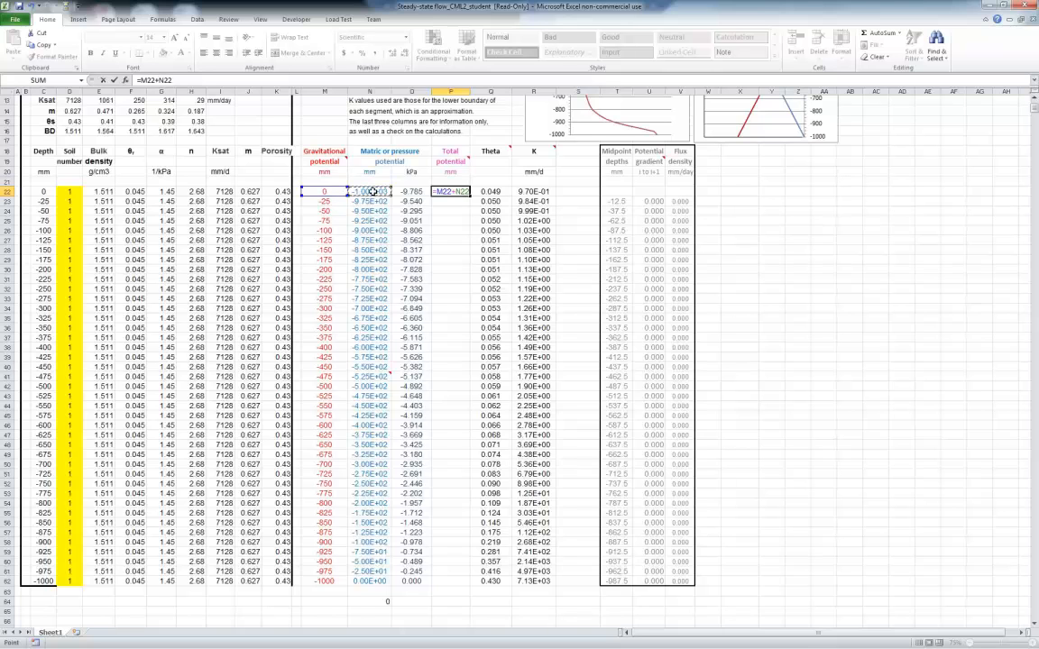
{"action": "key", "text": "Return"}
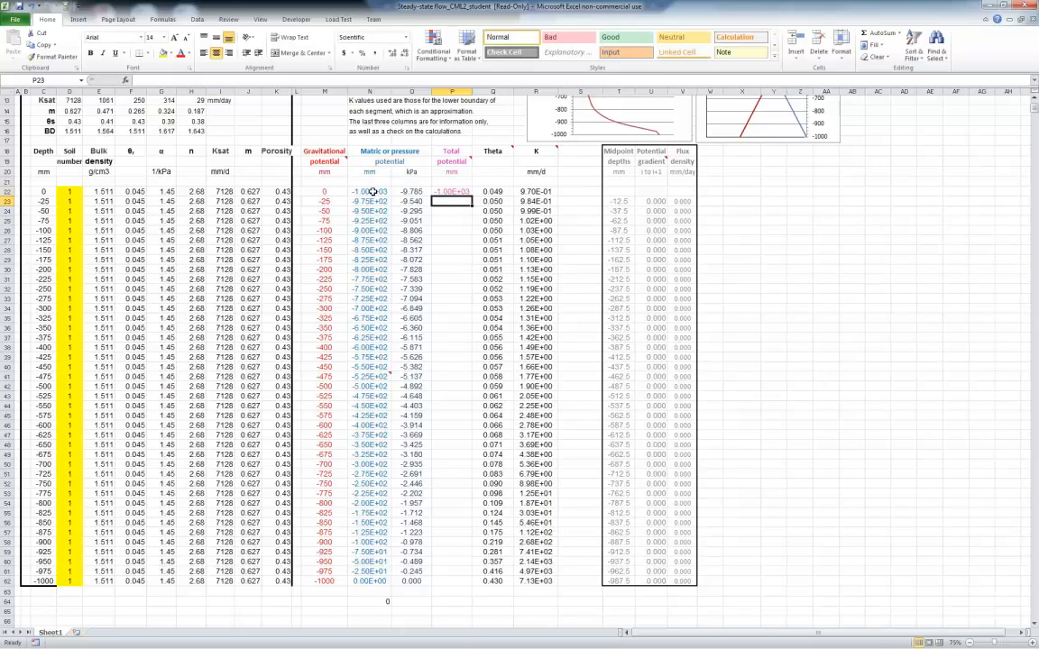
Fill the total potential formula from P22 down column P to the lower boundary row, P62
{"action": "left_click", "coordinate": [451, 192]}
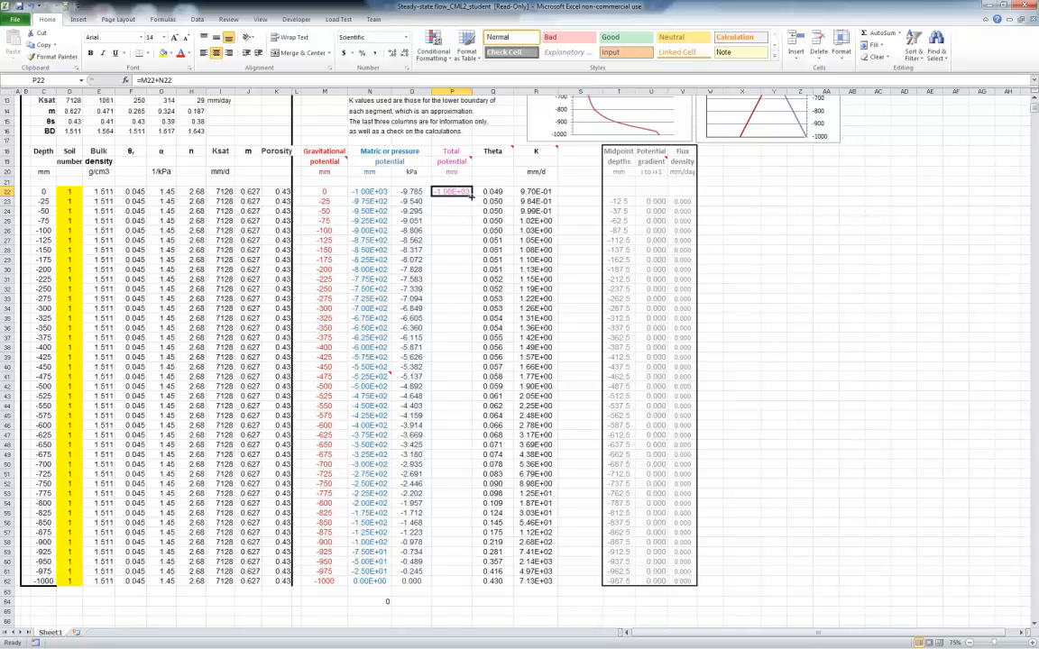
{"action": "double_click", "coordinate": [471, 195]}
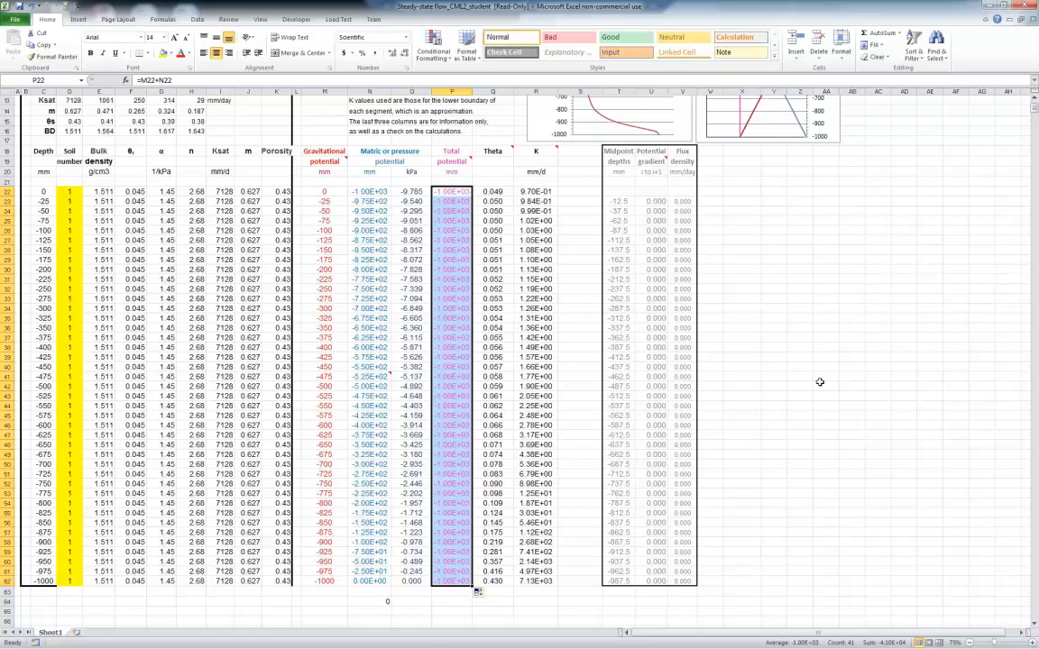
{"action": "scroll", "coordinate": [820, 382], "scroll_direction": "up", "scroll_amount": 4}
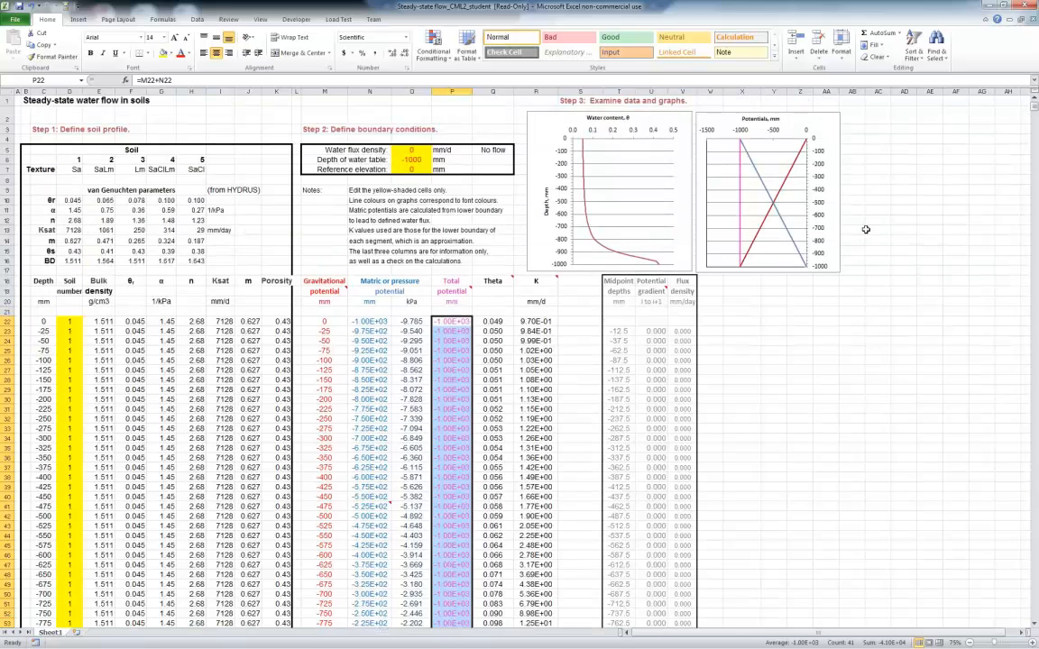